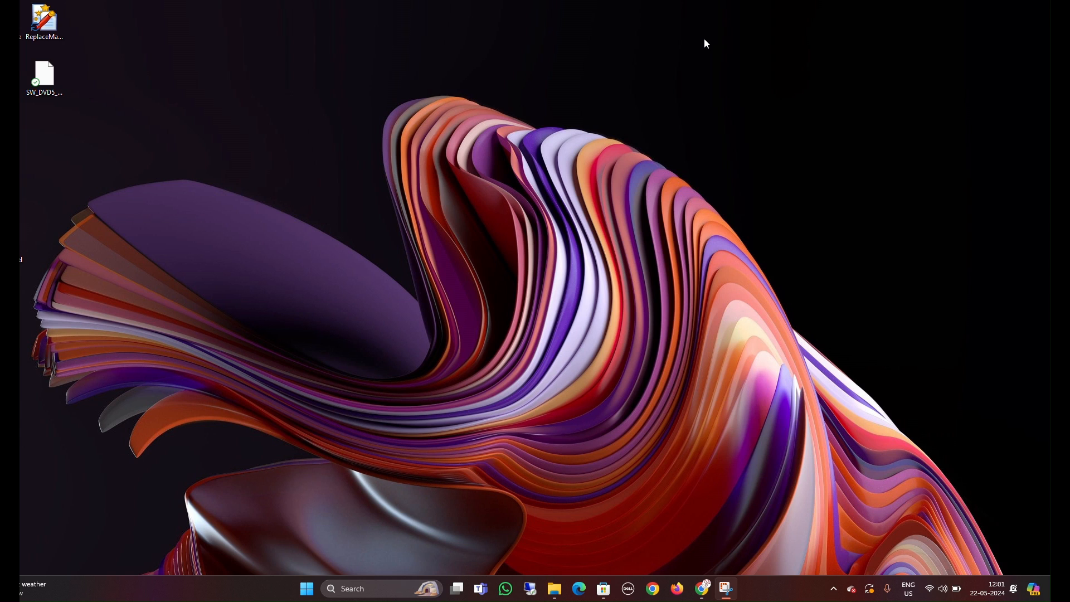
# Step: Launch ReplaceMagic from the desktop, dismiss its trial notification and leave its window in restored size
pyautogui.doubleClick(54, 29)
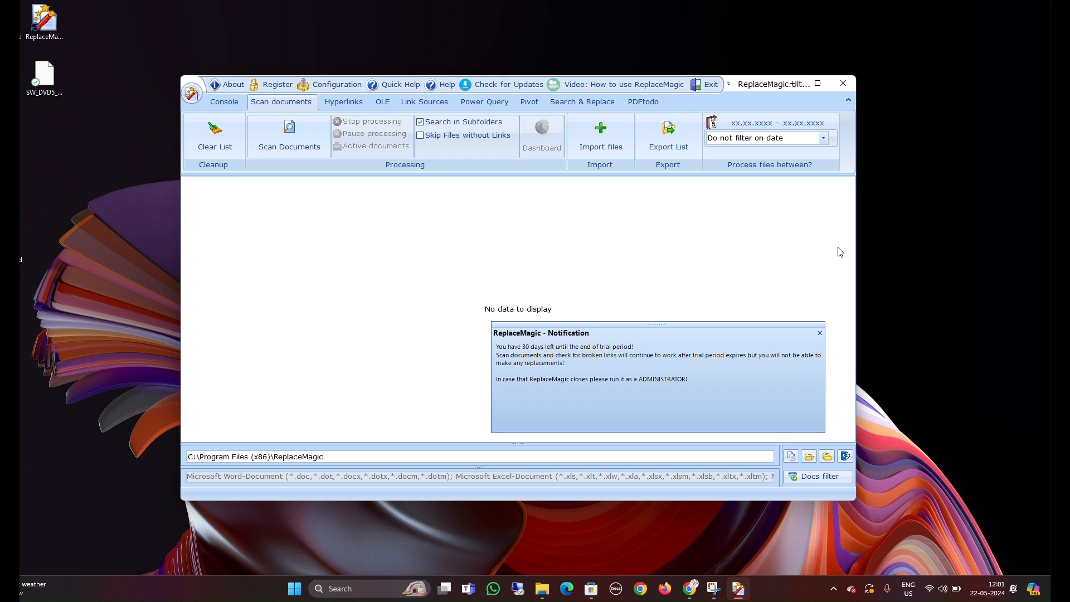
pyautogui.click(820, 334)
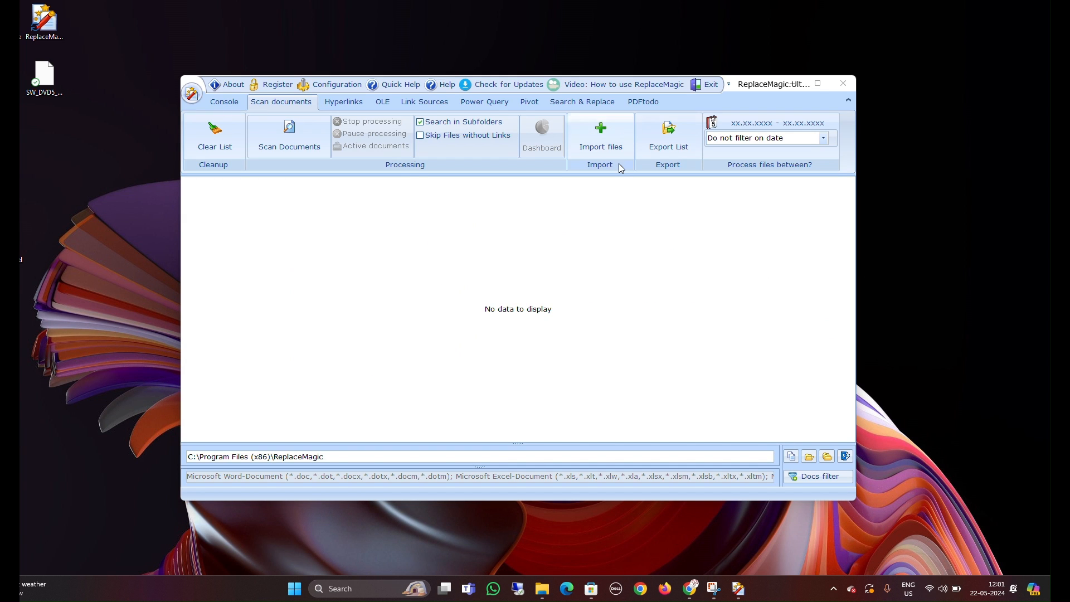
pyautogui.click(818, 83)
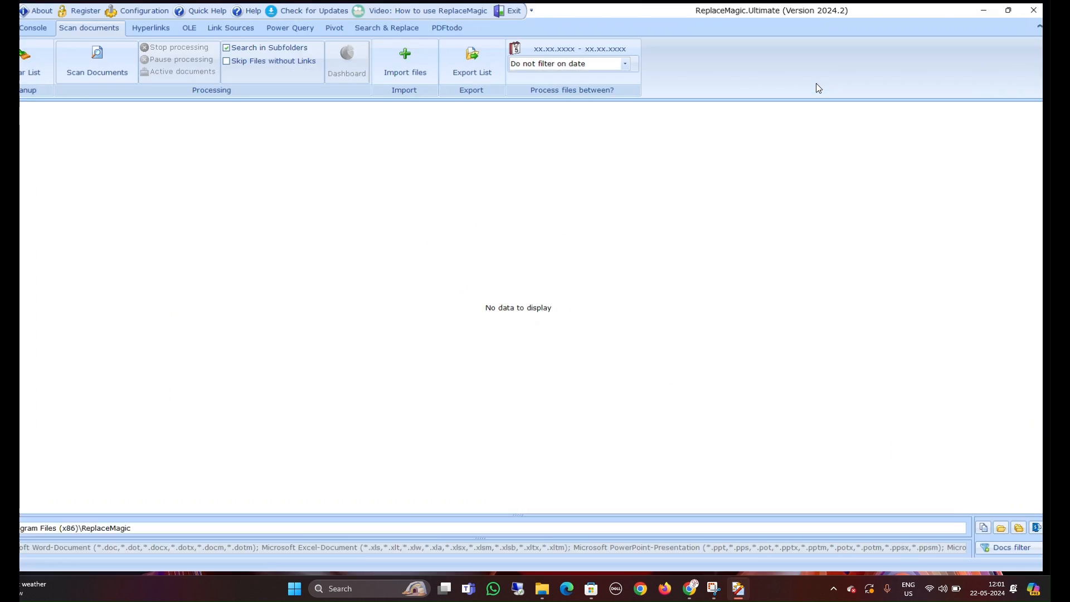
pyautogui.click(1008, 10)
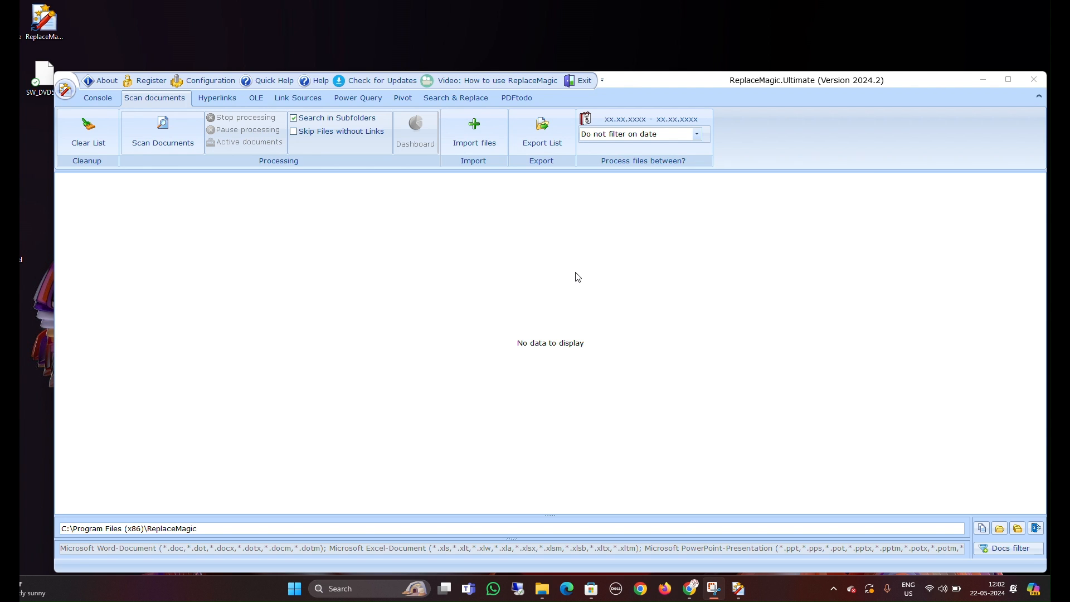
# Step: Open Excel with a blank workbook and move its window over the lower part of the ReplaceMagic window
pyautogui.click(295, 589)
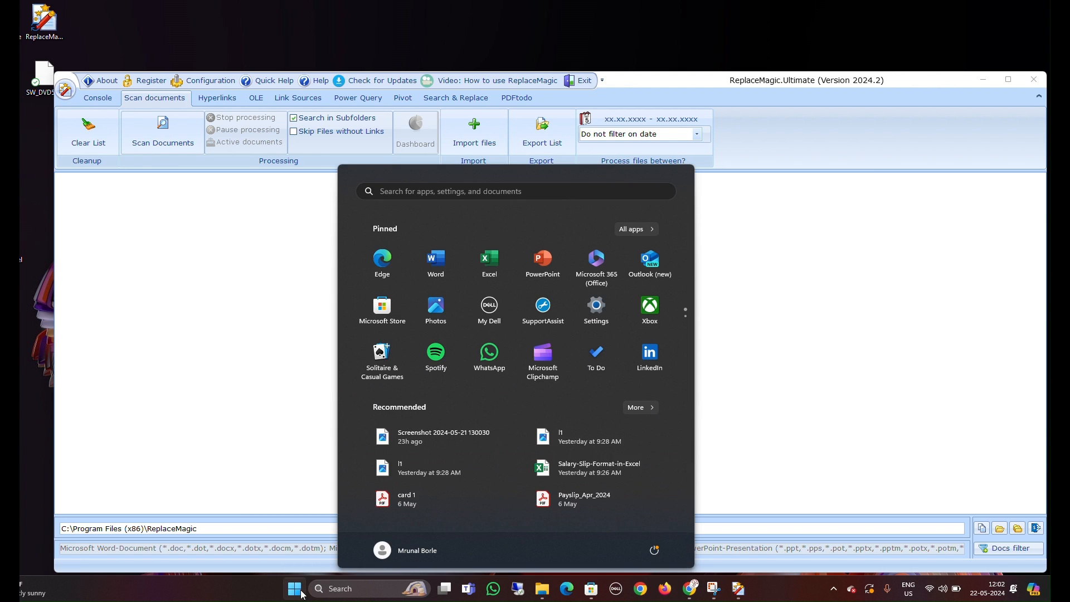
pyautogui.click(490, 272)
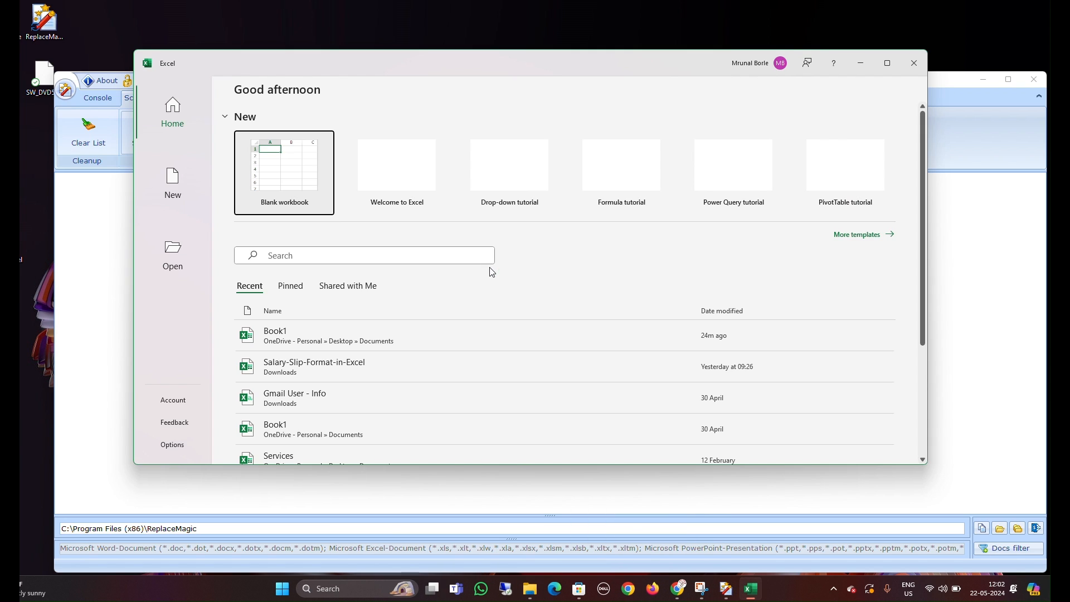
pyautogui.click(303, 169)
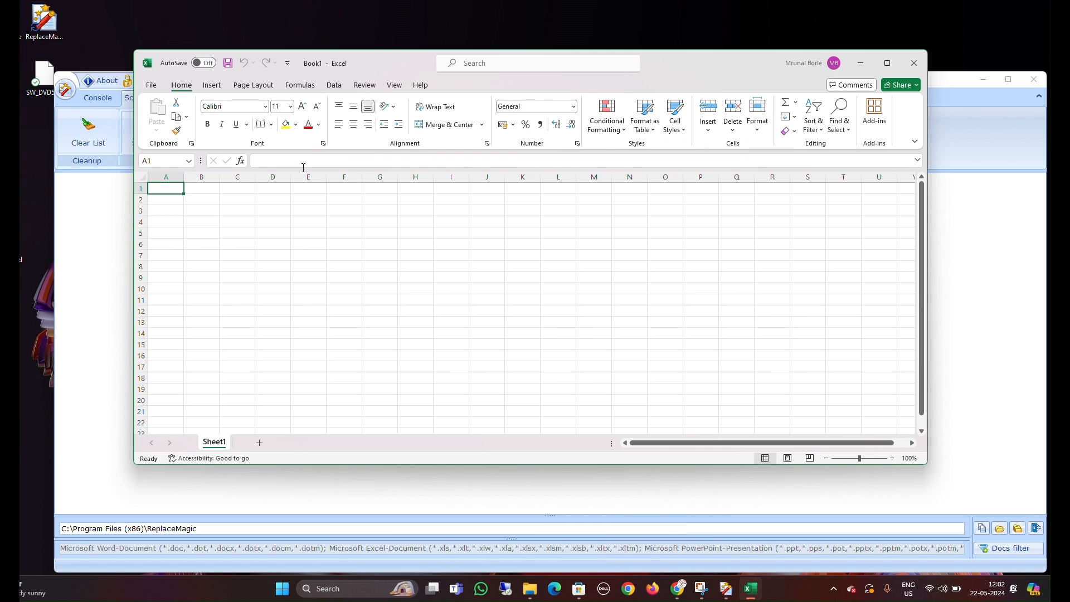
pyautogui.moveTo(683, 68); pyautogui.dragTo(603, 158)
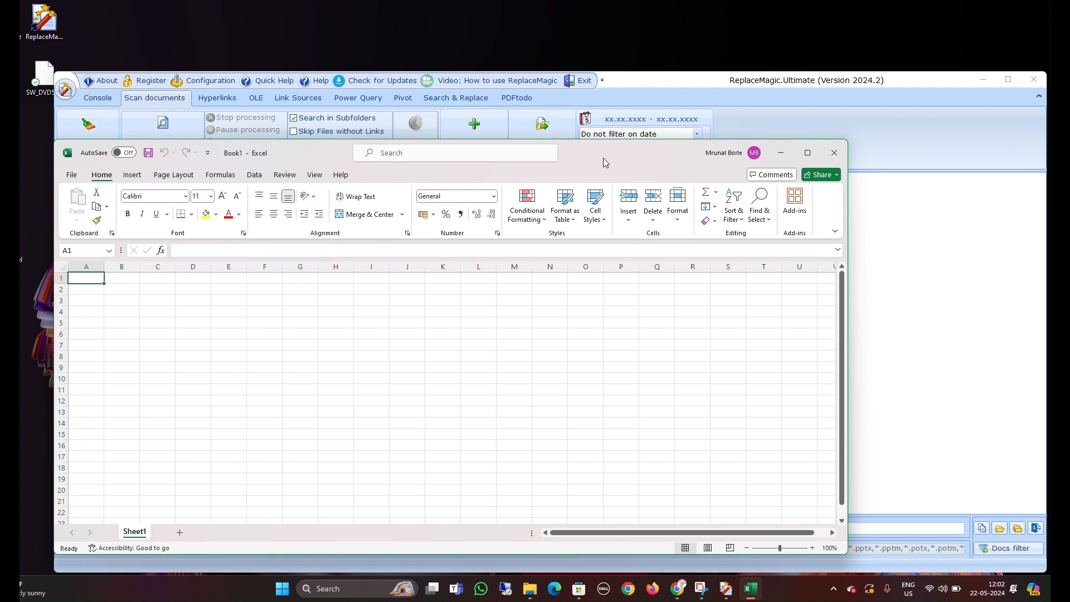
pyautogui.write('www.fa')
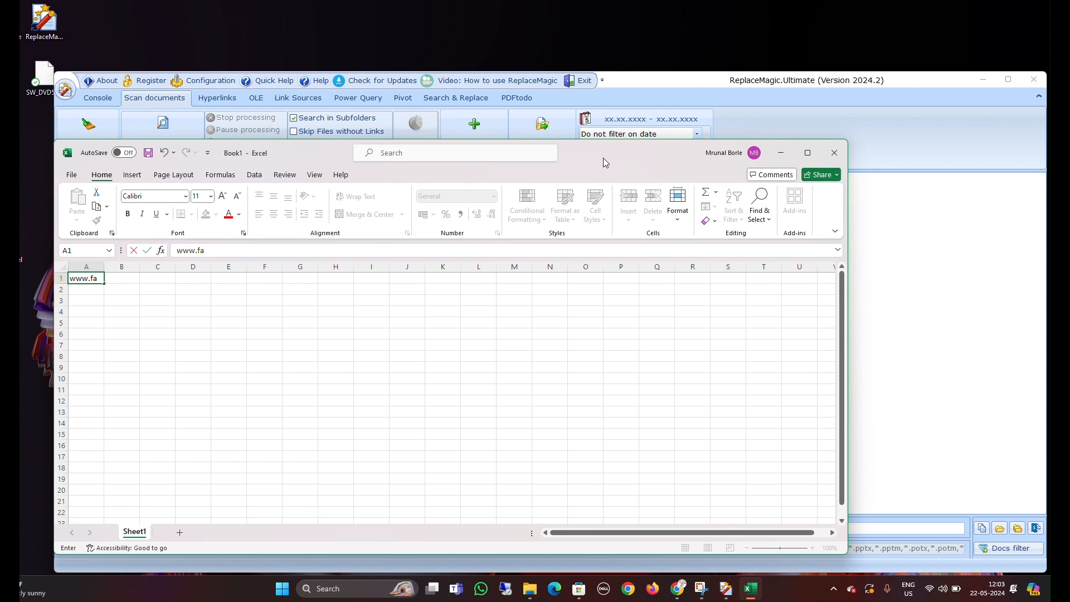
pyautogui.write('cebook.com')
pyautogui.press('Return')
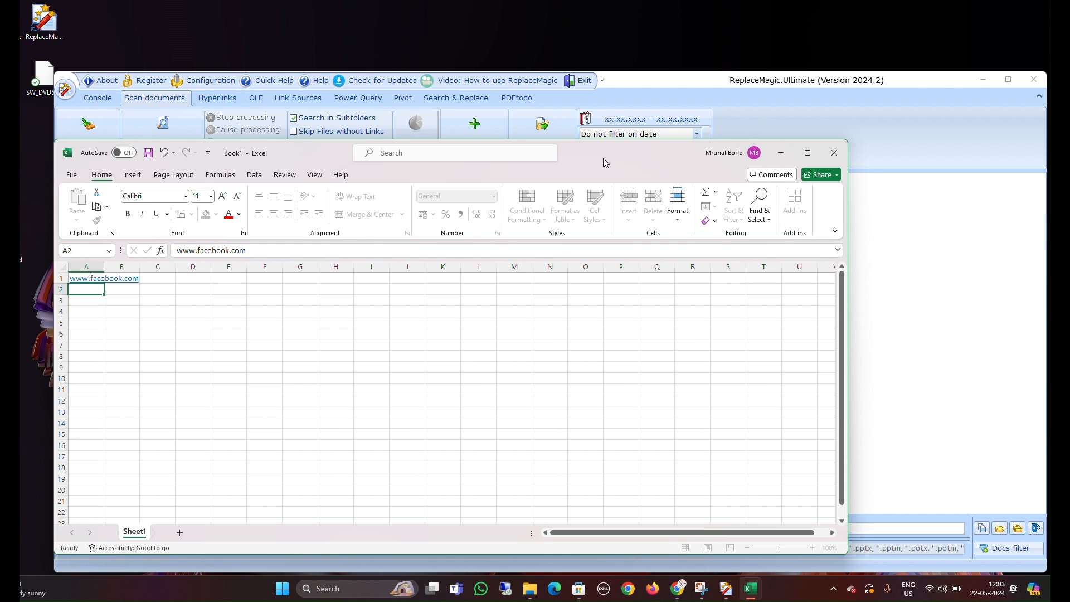
pyautogui.write('www.microsoft.com')
pyautogui.press('Return')
pyautogui.write('w')
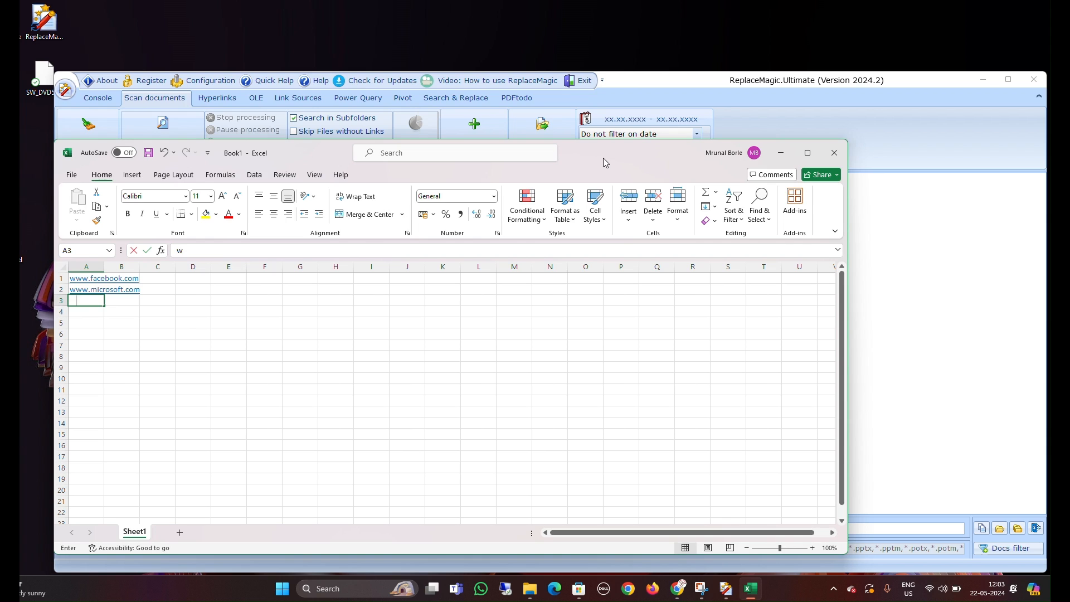
pyautogui.write('ww.')
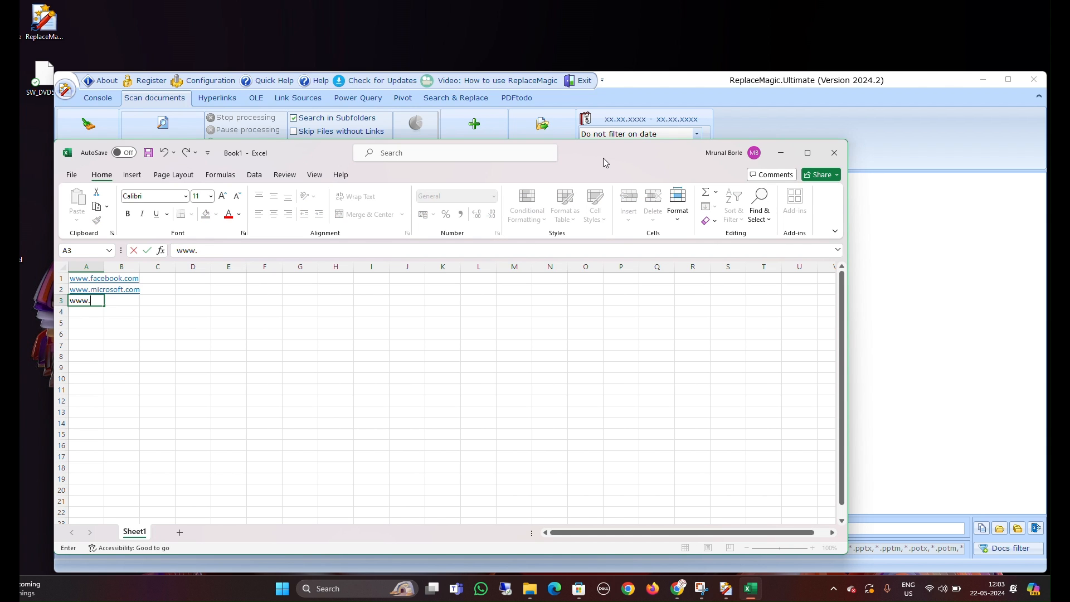
pyautogui.write('intune.com')
pyautogui.press('Return')
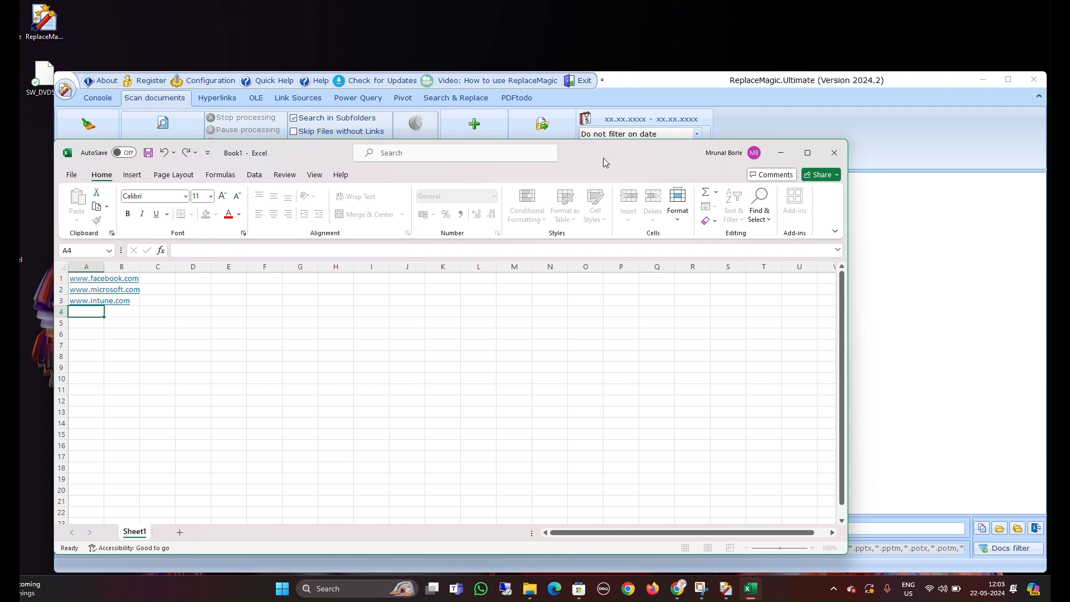
pyautogui.write('www.endpoint.com')
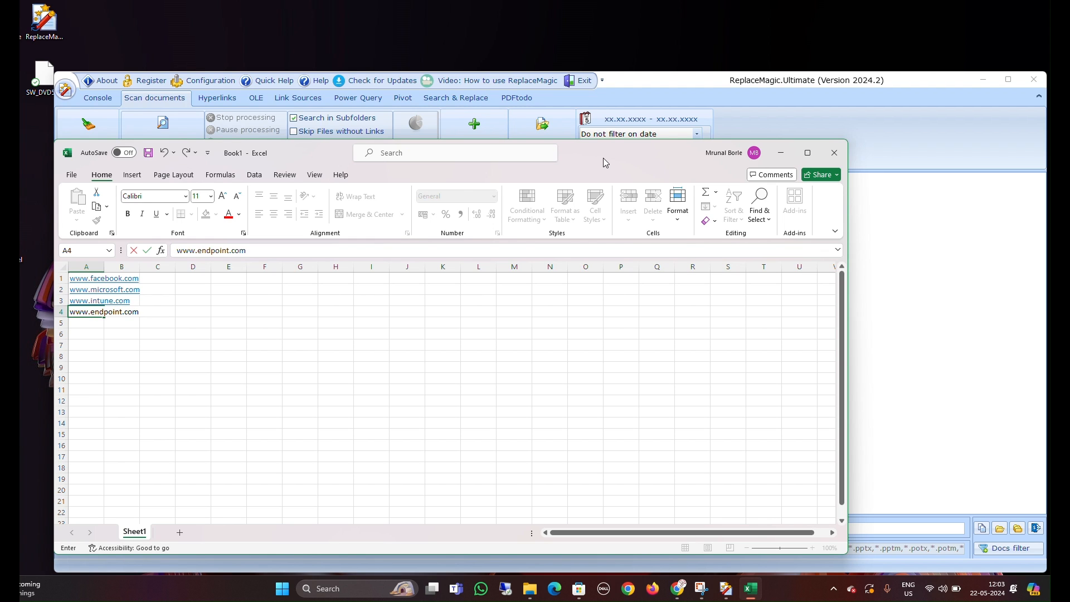
pyautogui.press('Return')
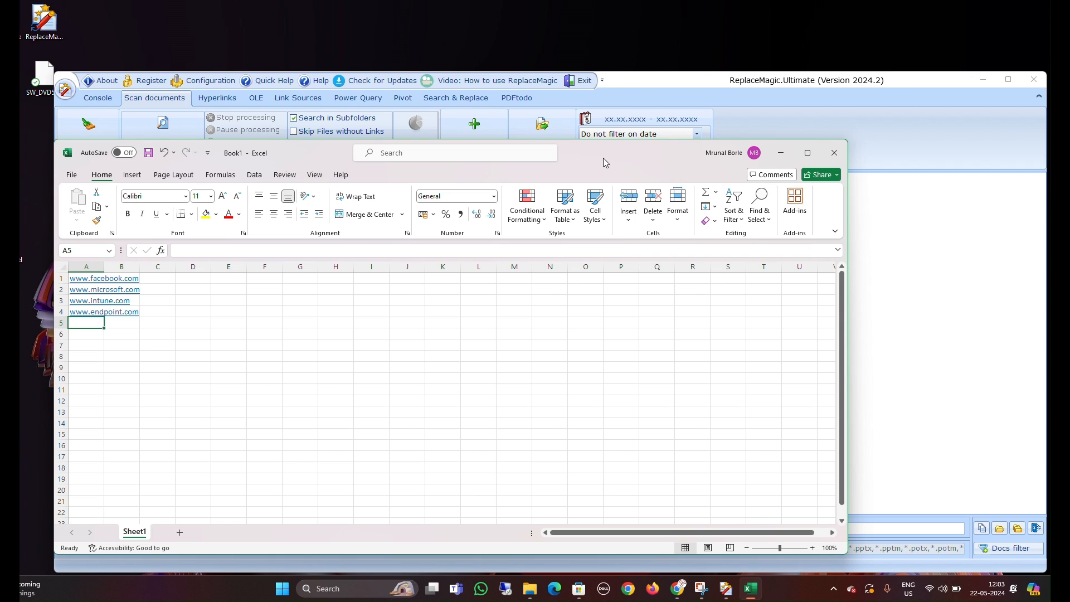
# Step: Enter the network paths \\10.2.3.5\Doc and \\192.168.2.1\Win in cells A5 and A6
pyautogui.write('\\')
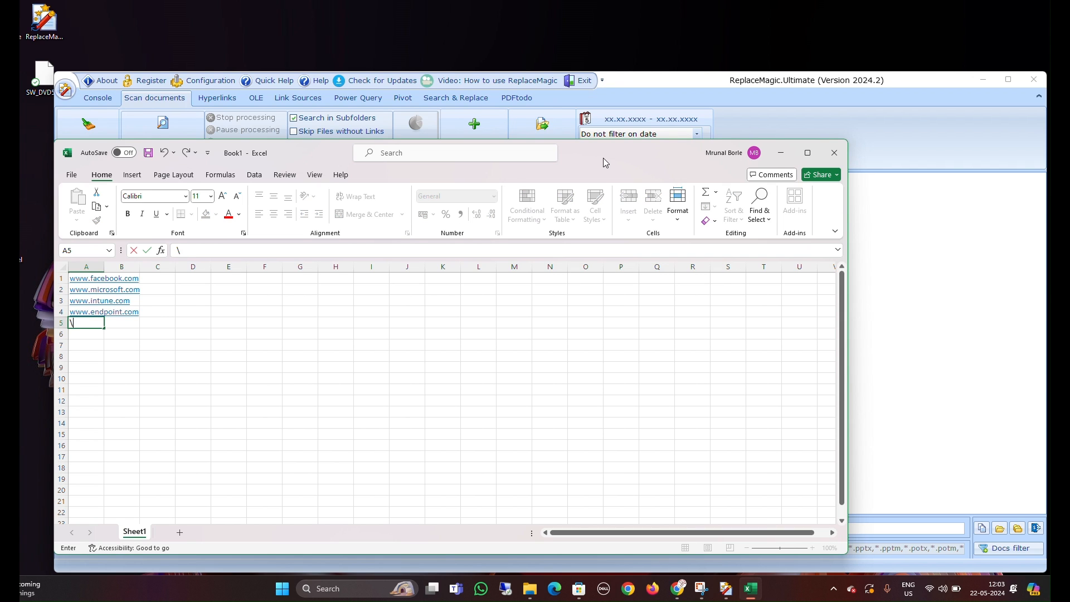
pyautogui.write('10.2.3.5\\Doc')
pyautogui.press('Return')
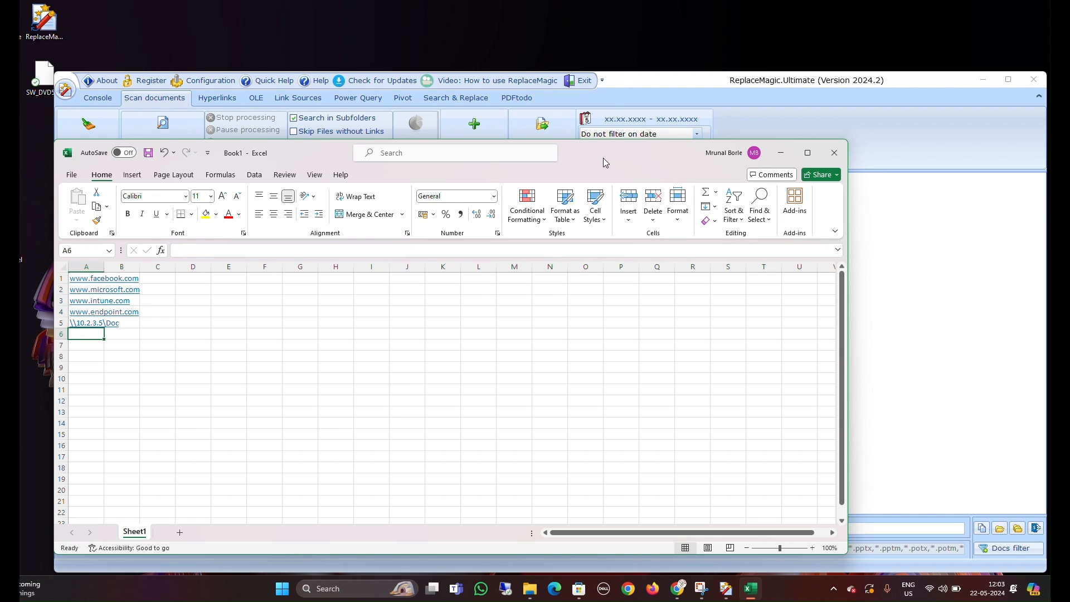
pyautogui.write('\\192.168')
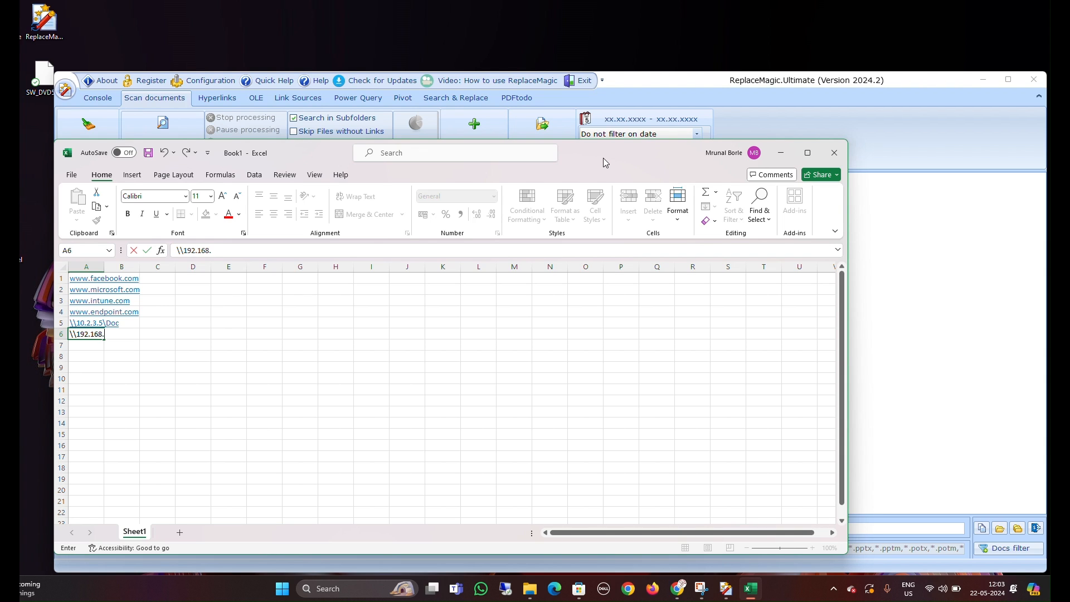
pyautogui.write('.2.1\\')
pyautogui.click(535, 19)
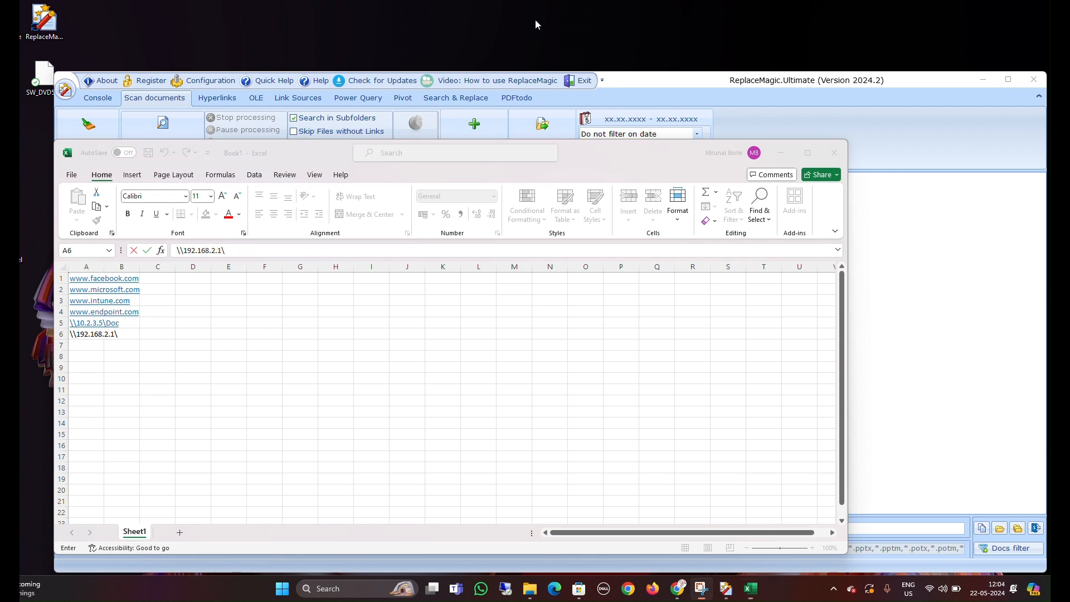
pyautogui.click(138, 336)
pyautogui.write('\\Win')
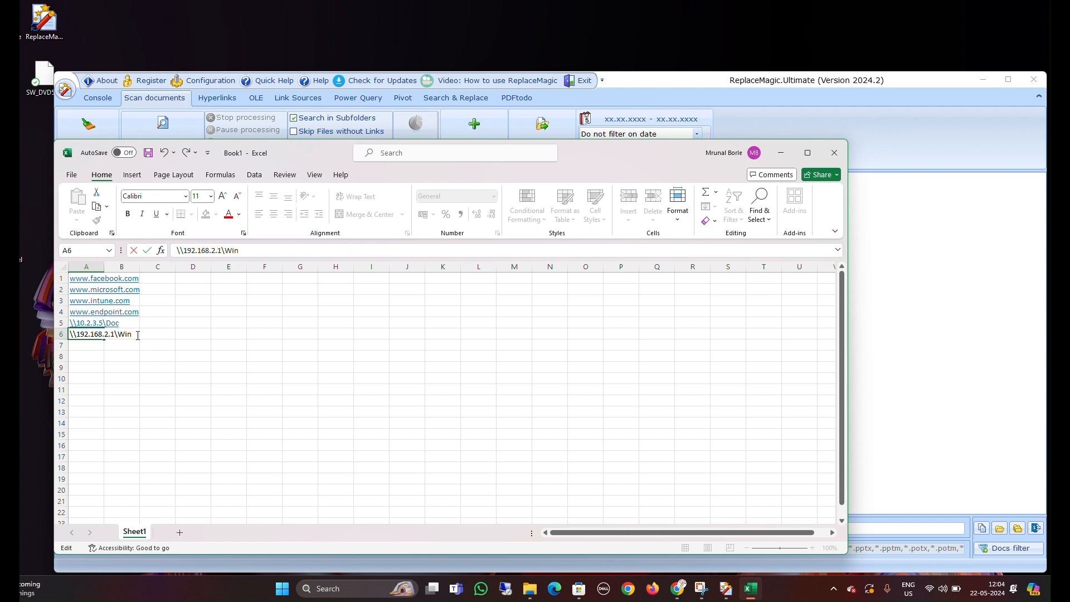
pyautogui.press('Return')
# Step: Enter the network path \\172.16.16.1\Sign in cell A7 and fit column A's width to its contents
pyautogui.write('\\\\')
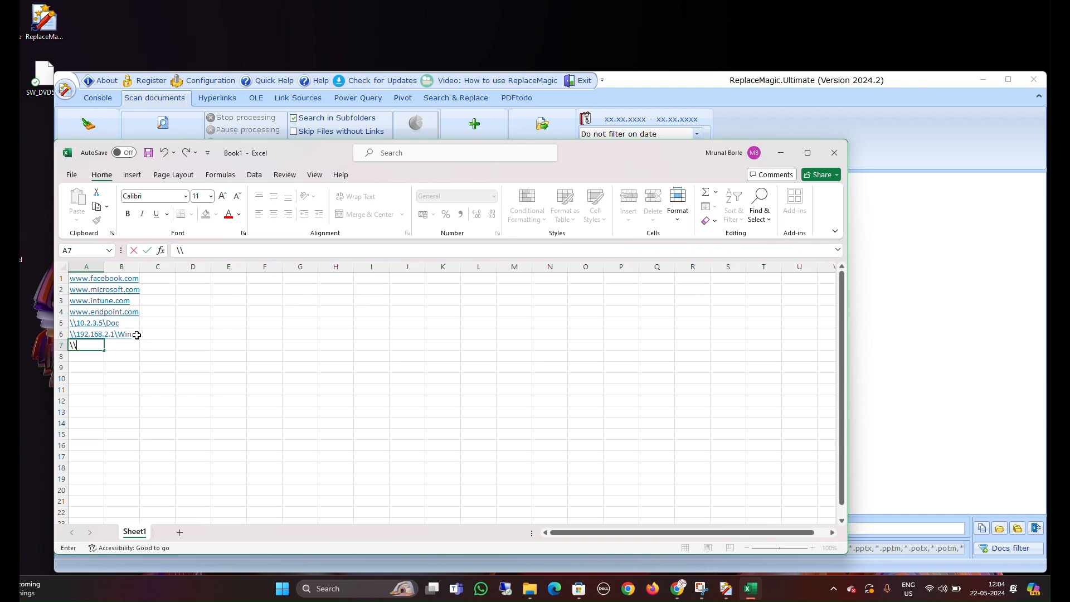
pyautogui.write('1')
pyautogui.write('72.6,')
pyautogui.write('16.16')
pyautogui.write('.1\\SIgn')
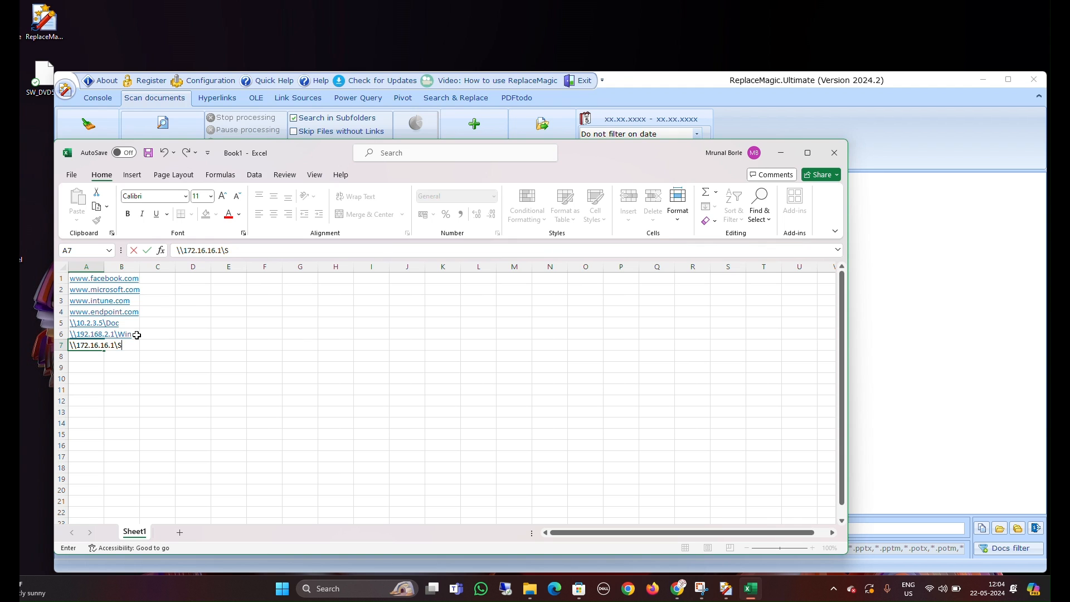
pyautogui.press('Return')
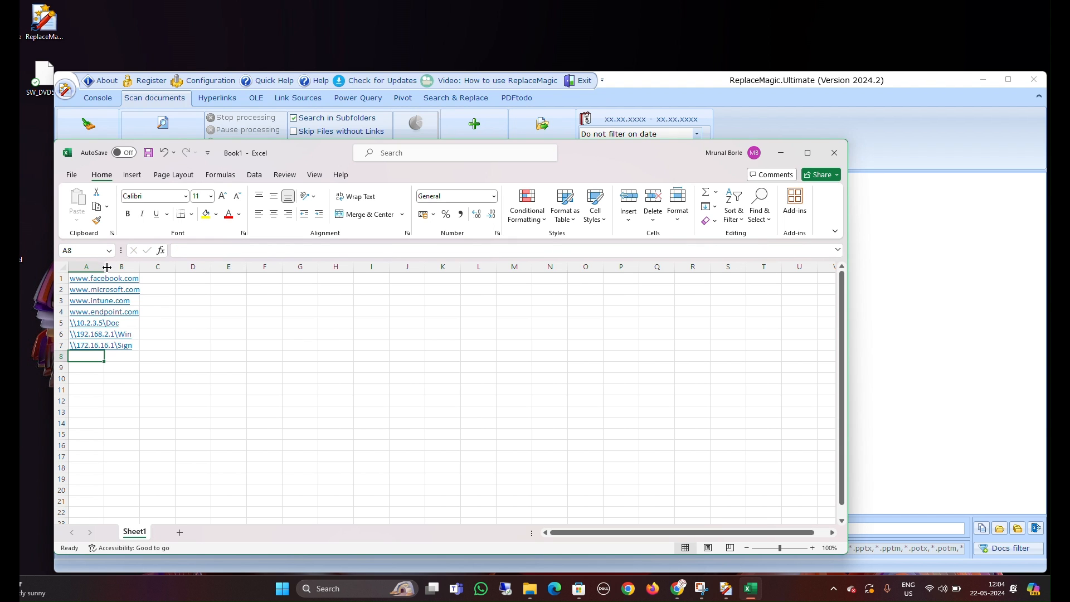
pyautogui.doubleClick(105, 267)
pyautogui.click(174, 321)
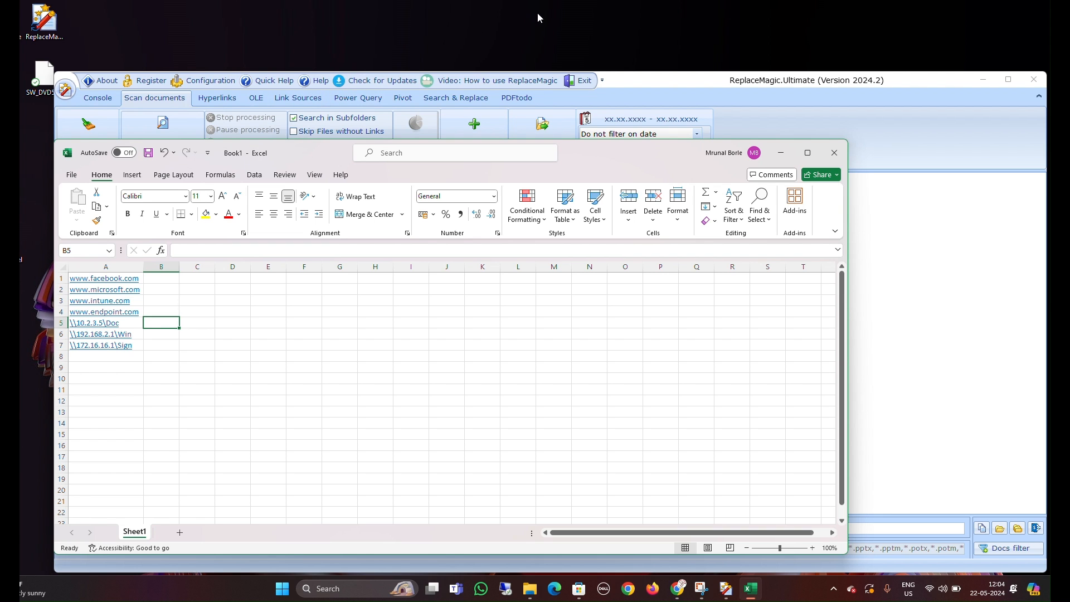
# Step: Start saving the workbook under a new name and browse to the Downloads folder of the user profile on drive C
pyautogui.click(74, 176)
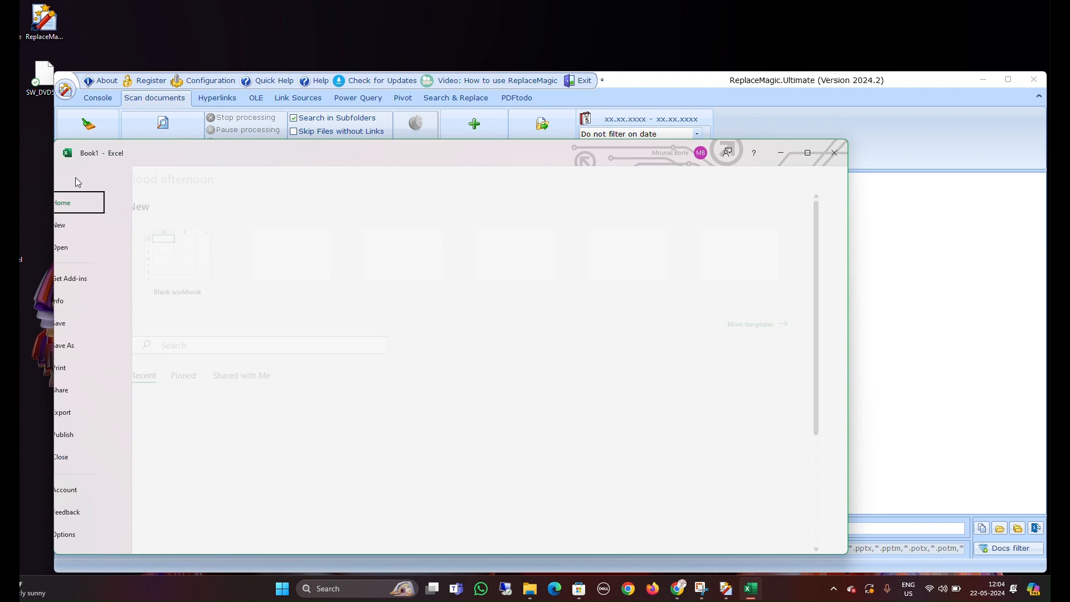
pyautogui.click(101, 349)
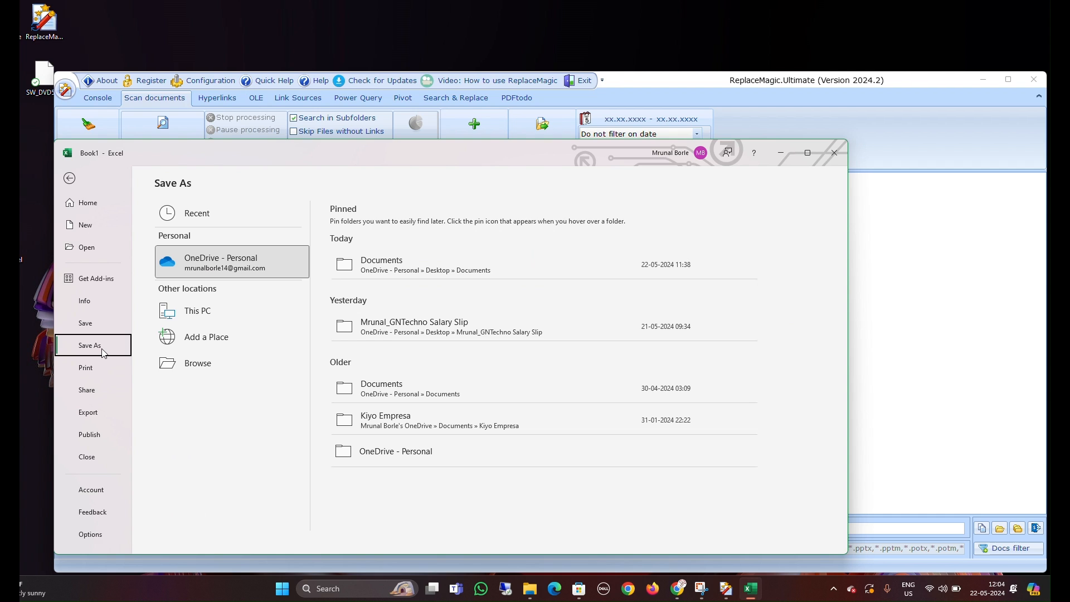
pyautogui.click(224, 368)
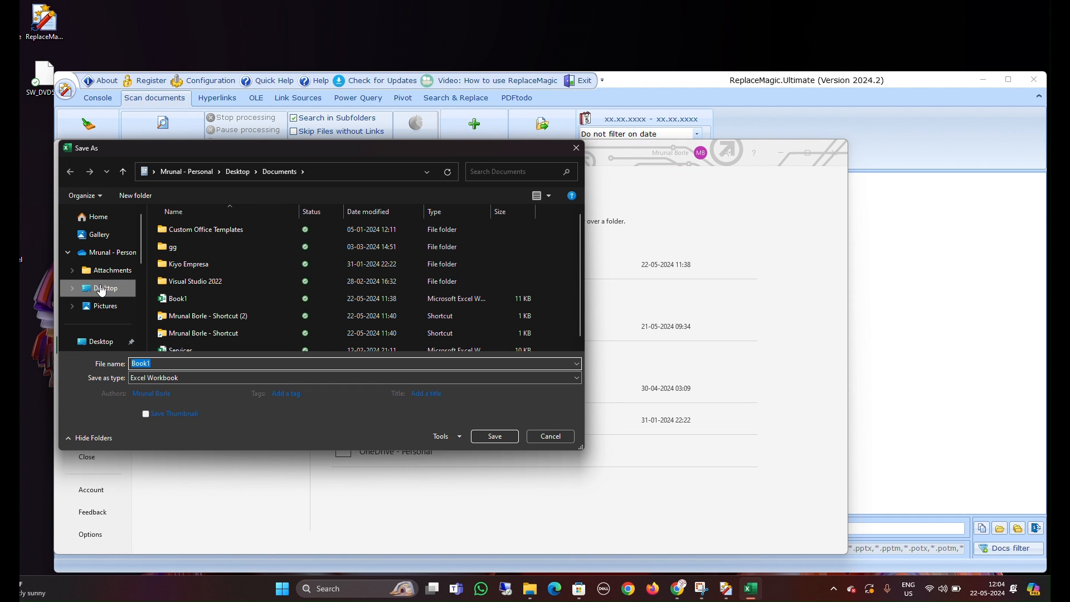
pyautogui.click(102, 289)
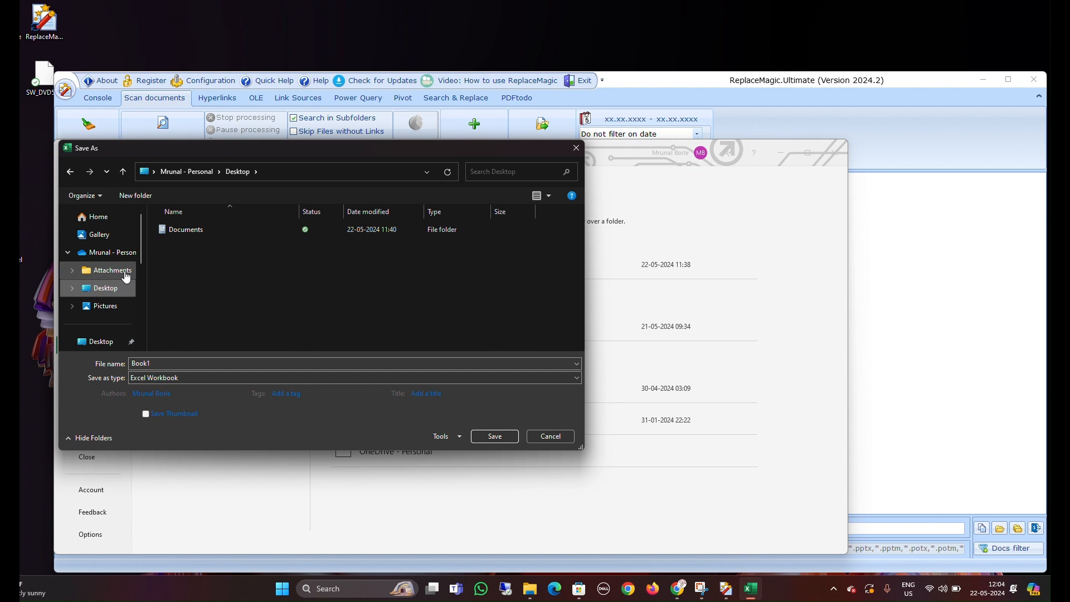
pyautogui.scroll(-3, 126, 277)
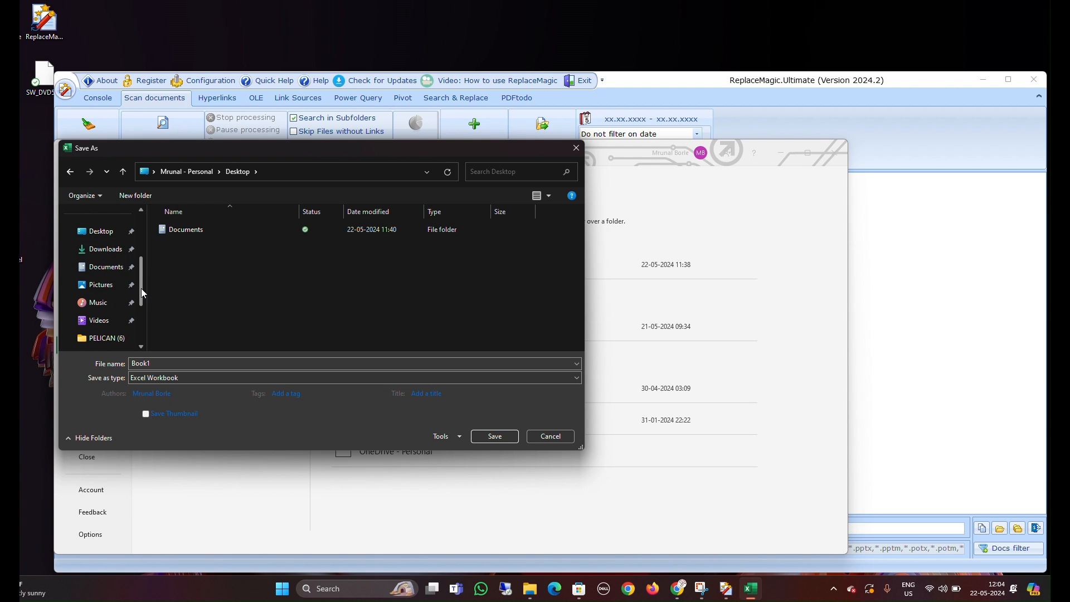
pyautogui.moveTo(141, 288); pyautogui.dragTo(143, 315)
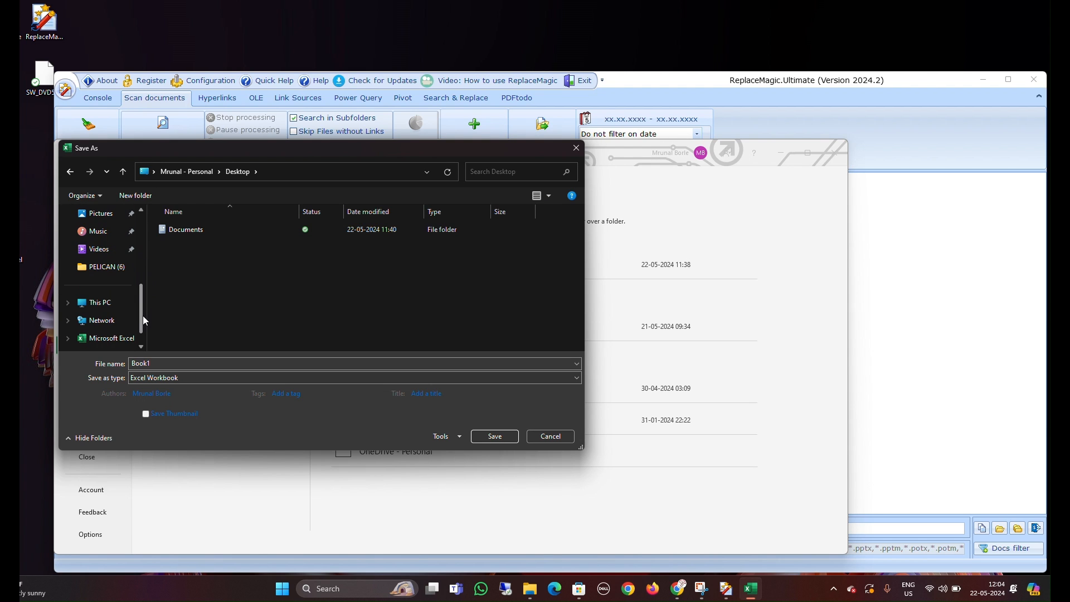
pyautogui.click(68, 303)
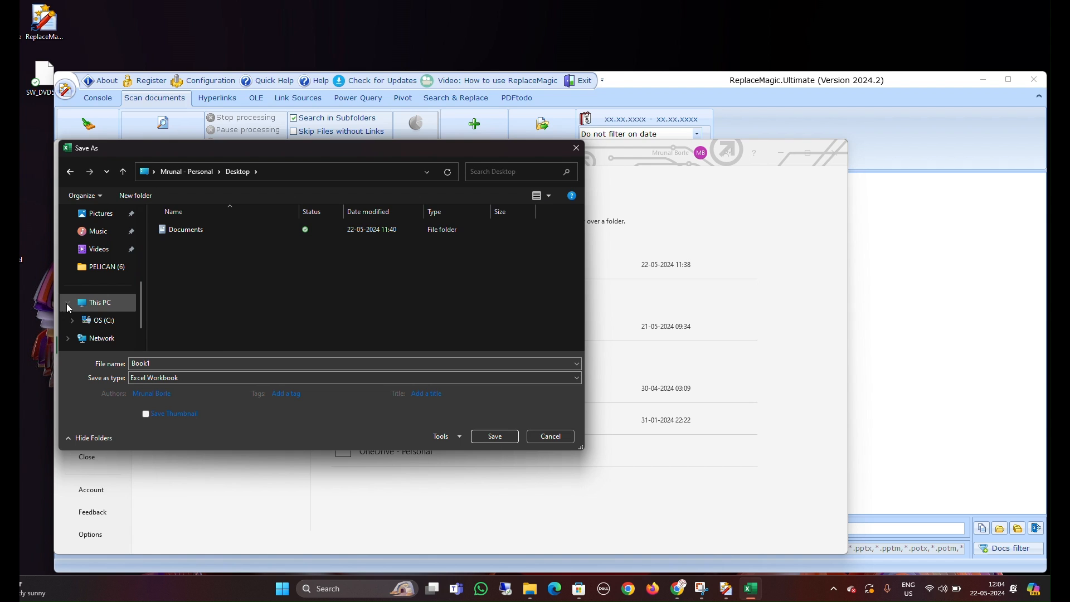
pyautogui.click(96, 319)
pyautogui.scroll(-1, 202, 328)
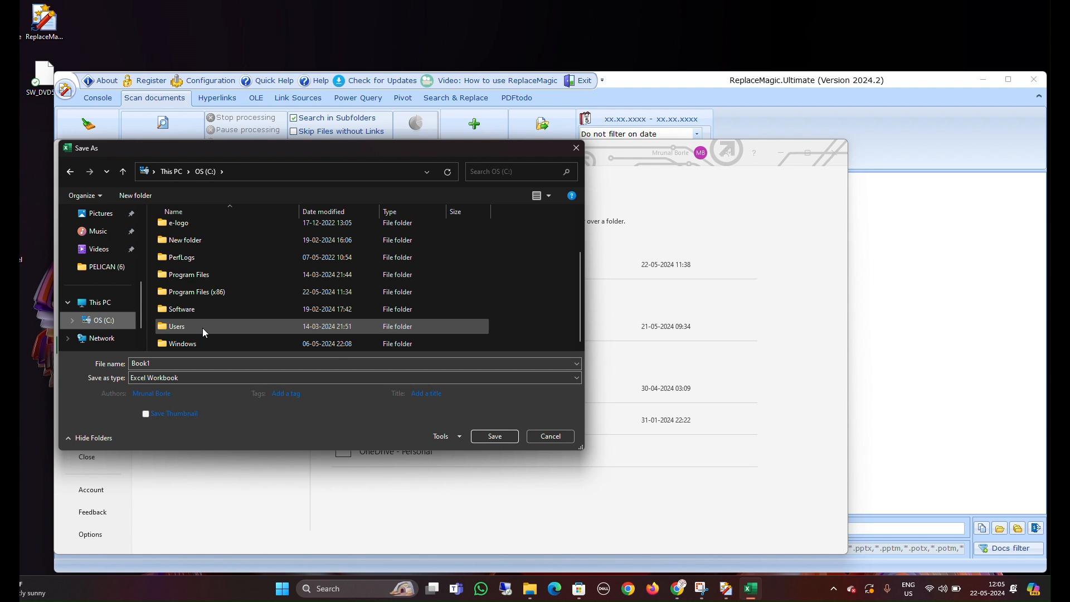
pyautogui.doubleClick(202, 328)
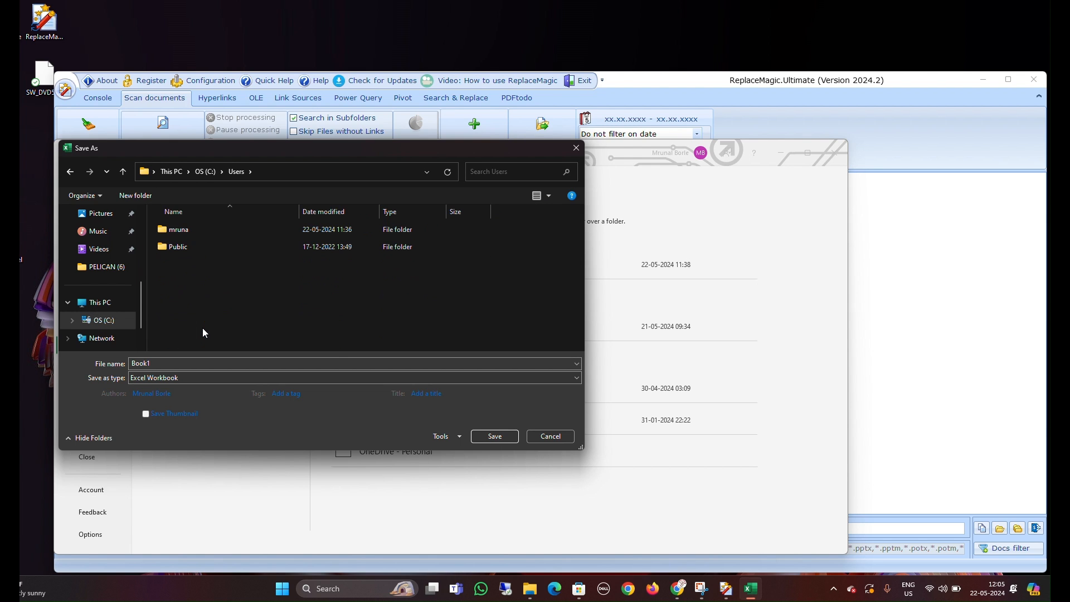
pyautogui.doubleClick(189, 230)
pyautogui.scroll(-2, 217, 288)
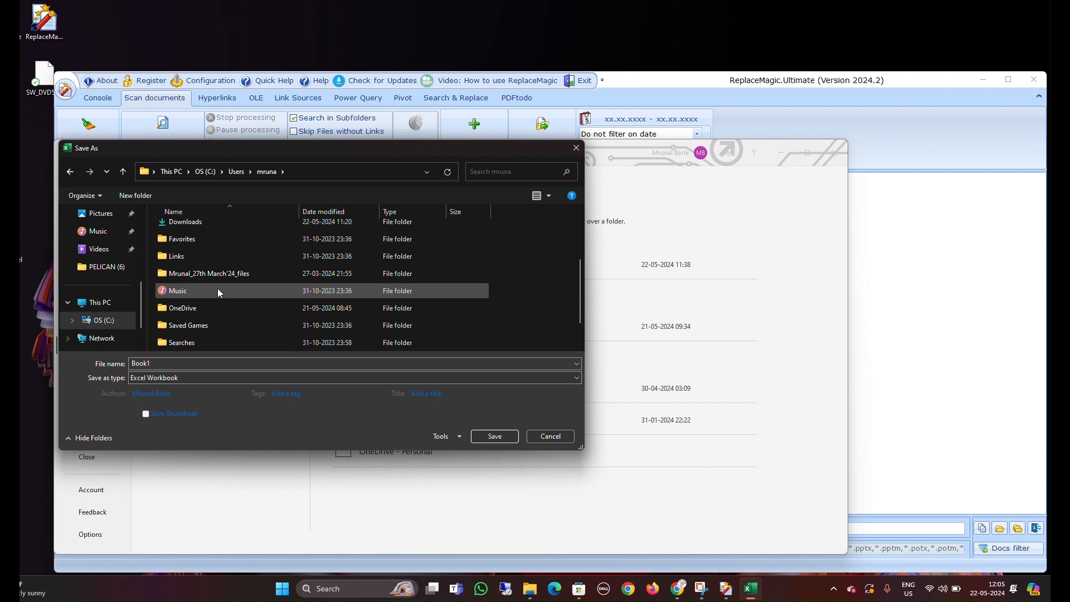
pyautogui.doubleClick(205, 224)
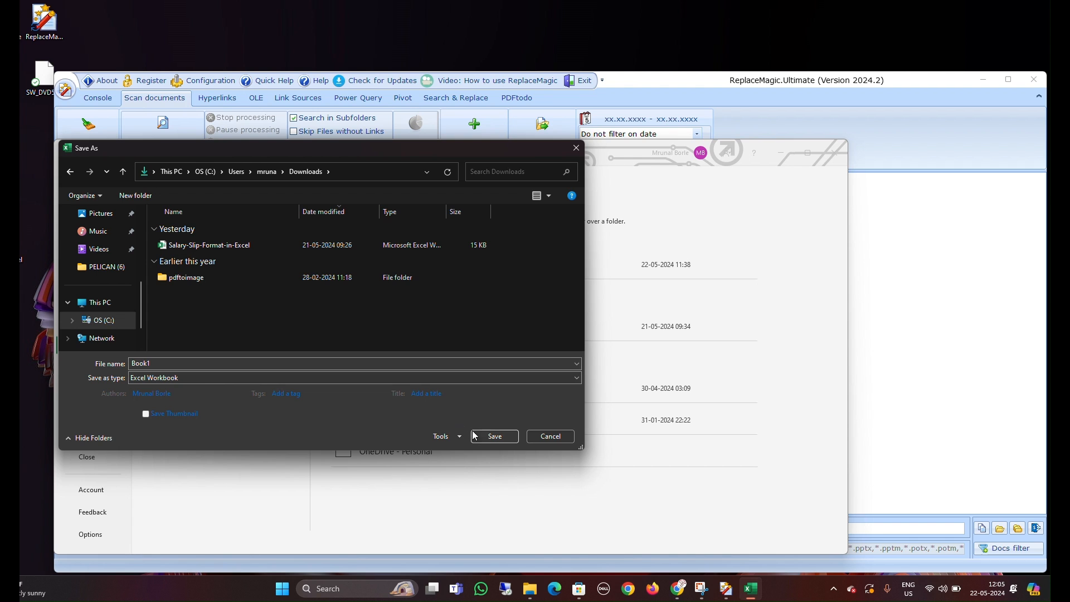
# Step: Name the workbook ReplaceMagicTest and save it as an Excel Workbook in the Downloads folder
pyautogui.click(291, 363)
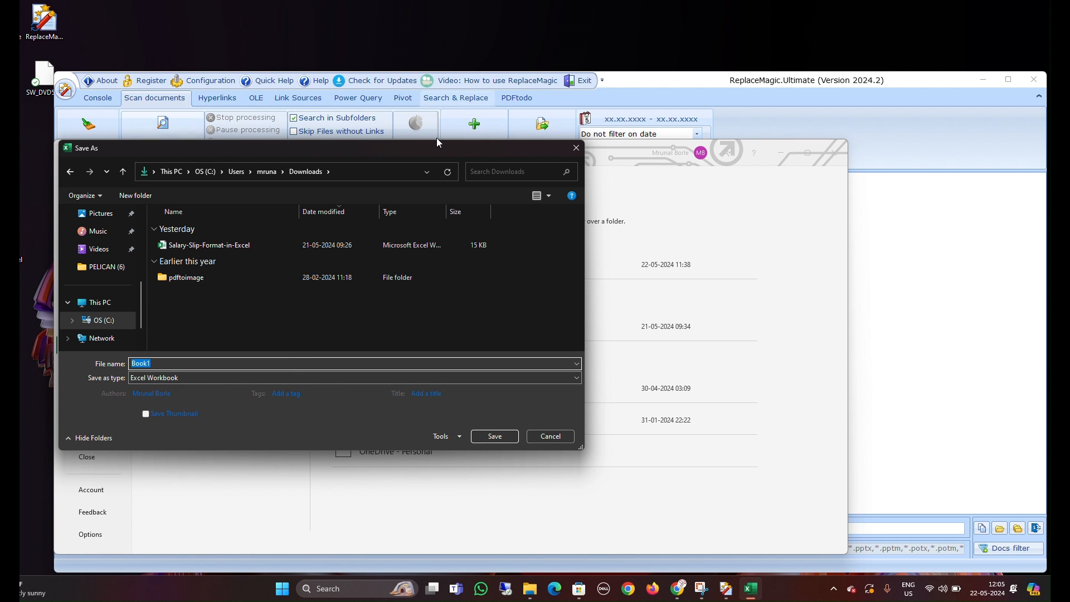
pyautogui.moveTo(435, 147); pyautogui.dragTo(701, 219)
pyautogui.write('Replace')
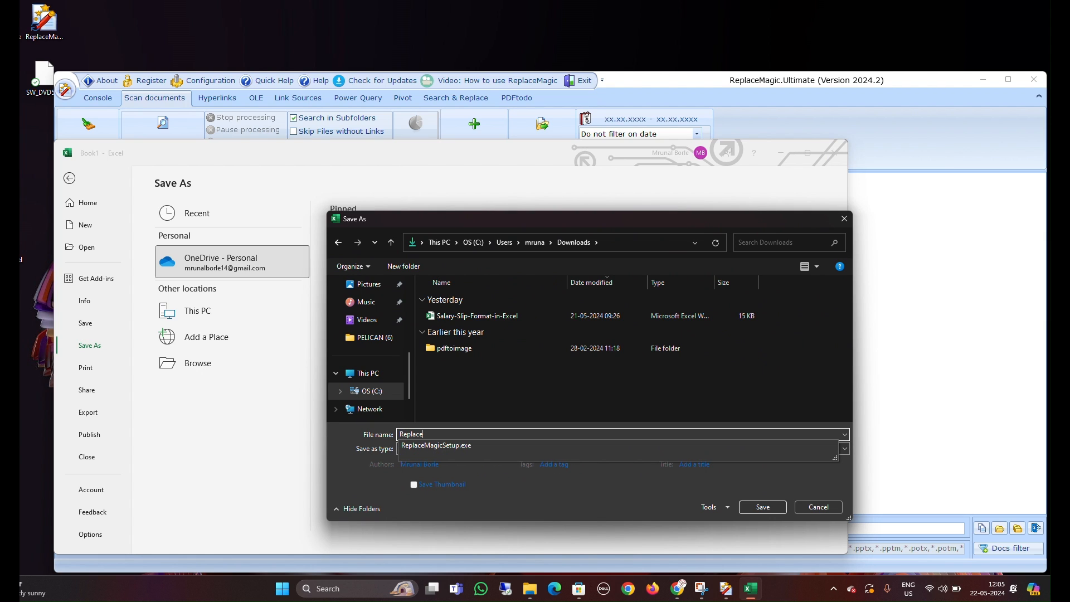
pyautogui.write('MagicTest')
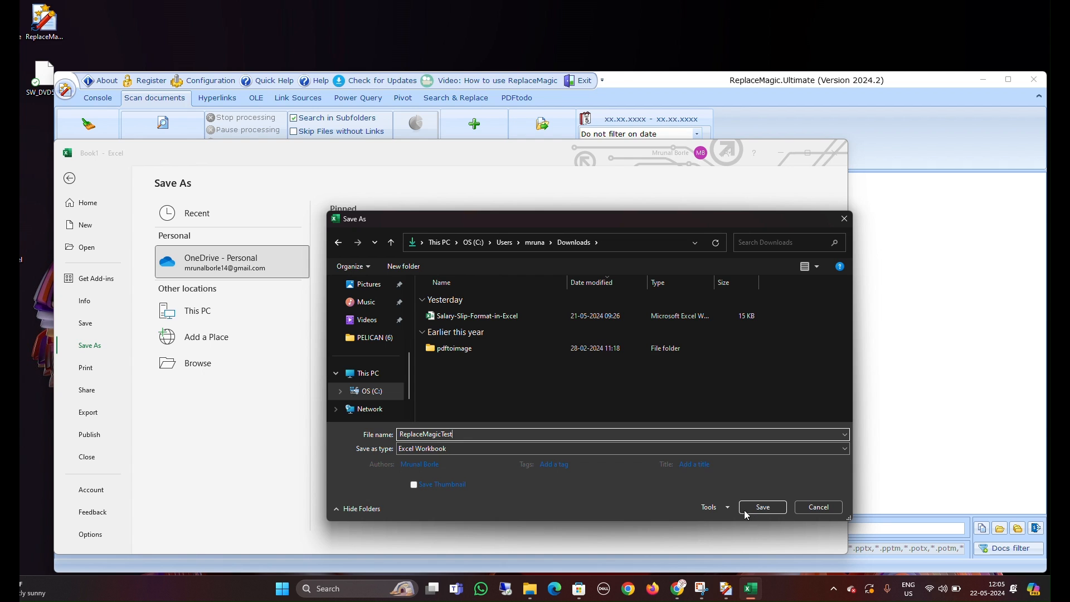
pyautogui.click(764, 507)
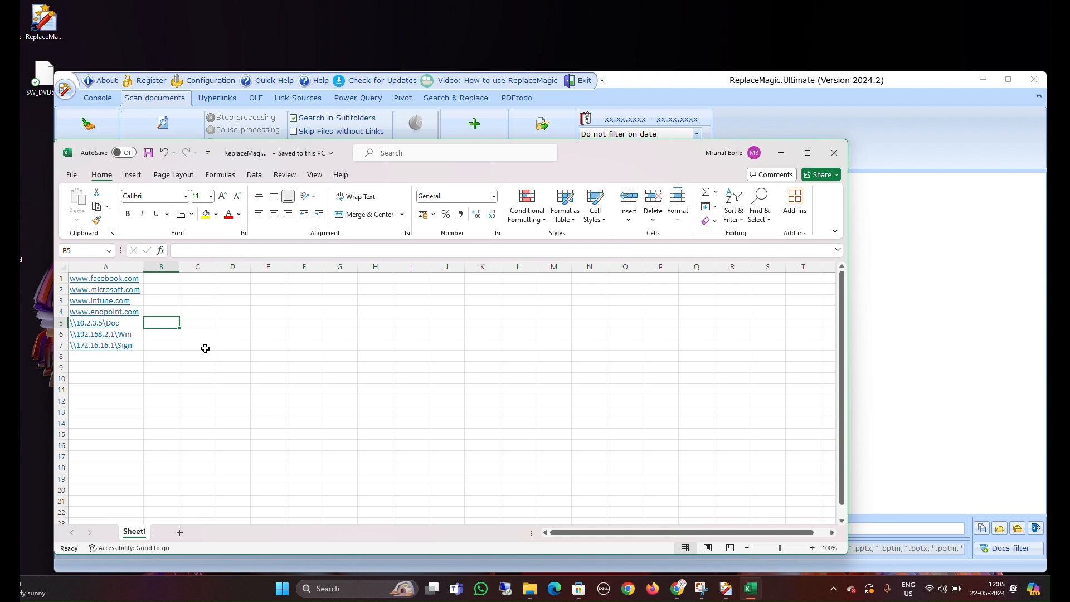
# Step: Review the web links in cells A1 to A4 and the network paths in cells A5 to A7
pyautogui.press('Left')
pyautogui.press('Up')
pyautogui.press('Up')
pyautogui.press('Up')
pyautogui.press('Up')
pyautogui.press('Down')
pyautogui.press('Down')
pyautogui.press('Up')
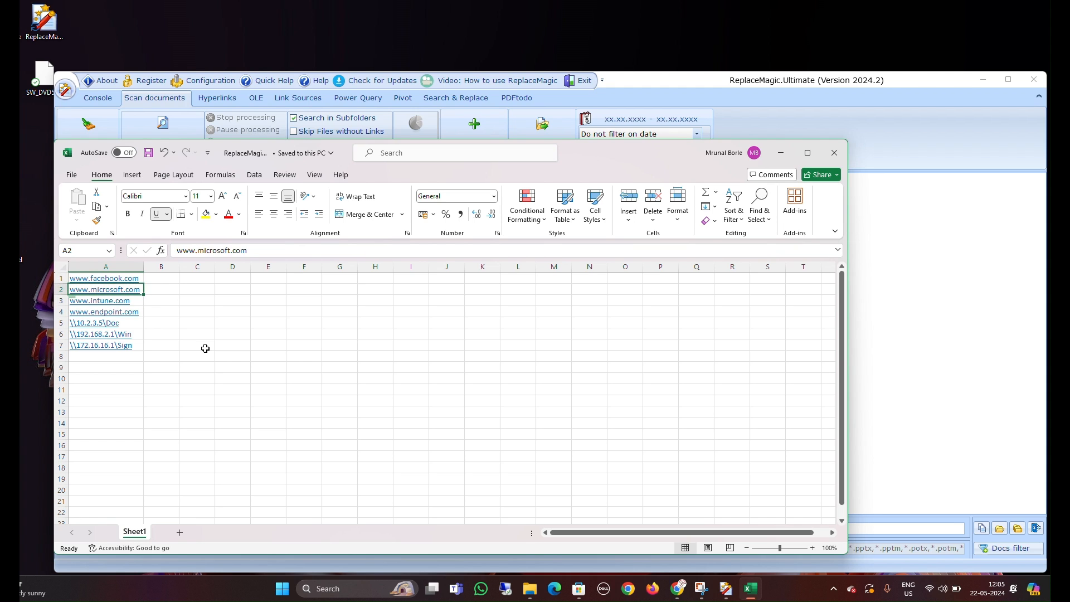
pyautogui.press('Up')
pyautogui.press('Down')
pyautogui.press('Down')
pyautogui.press('Down')
pyautogui.hotkey('shift', 'Up')
pyautogui.hotkey('shift', 'Up')
pyautogui.hotkey('shift', 'Up')
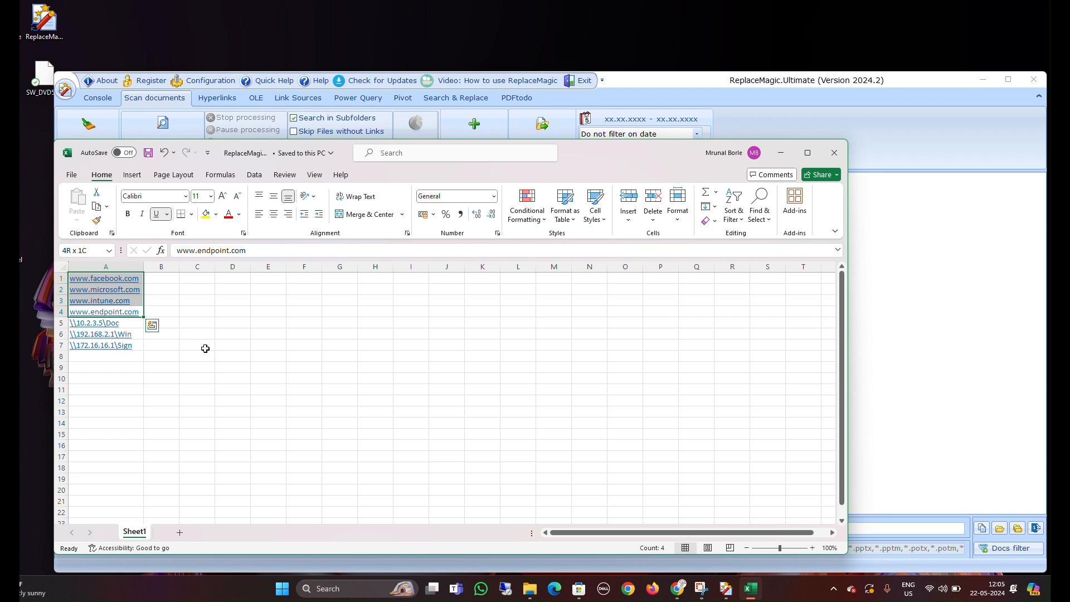
pyautogui.press('Down')
pyautogui.press('Down')
pyautogui.press('Up')
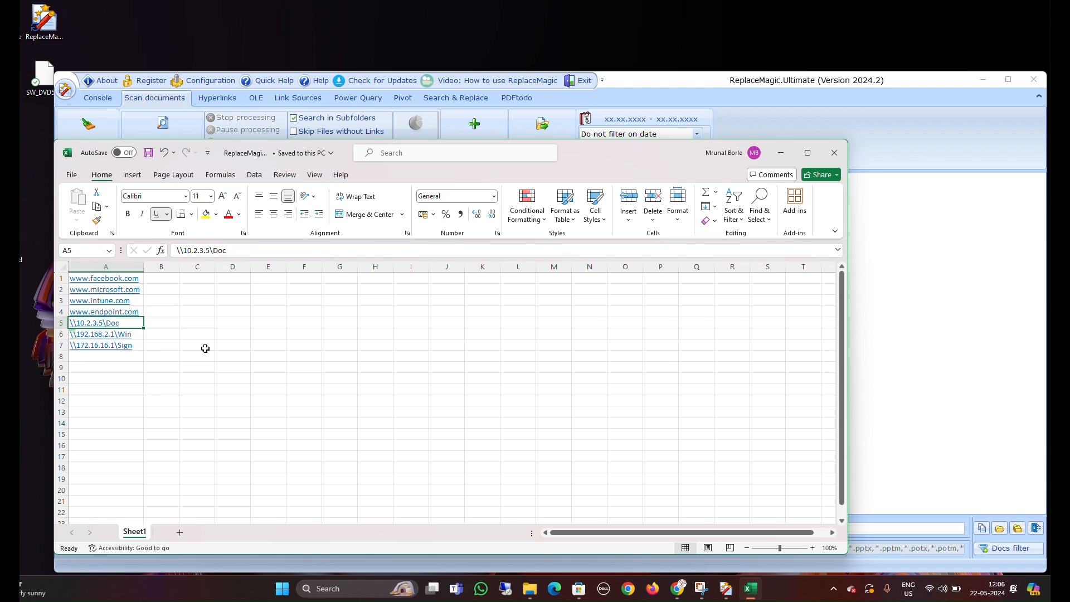
pyautogui.hotkey('shift', 'Down')
pyautogui.hotkey('shift', 'Down')
pyautogui.press('Up')
pyautogui.press('Up')
pyautogui.press('Up')
pyautogui.press('Up')
pyautogui.hotkey('shift', 'Down')
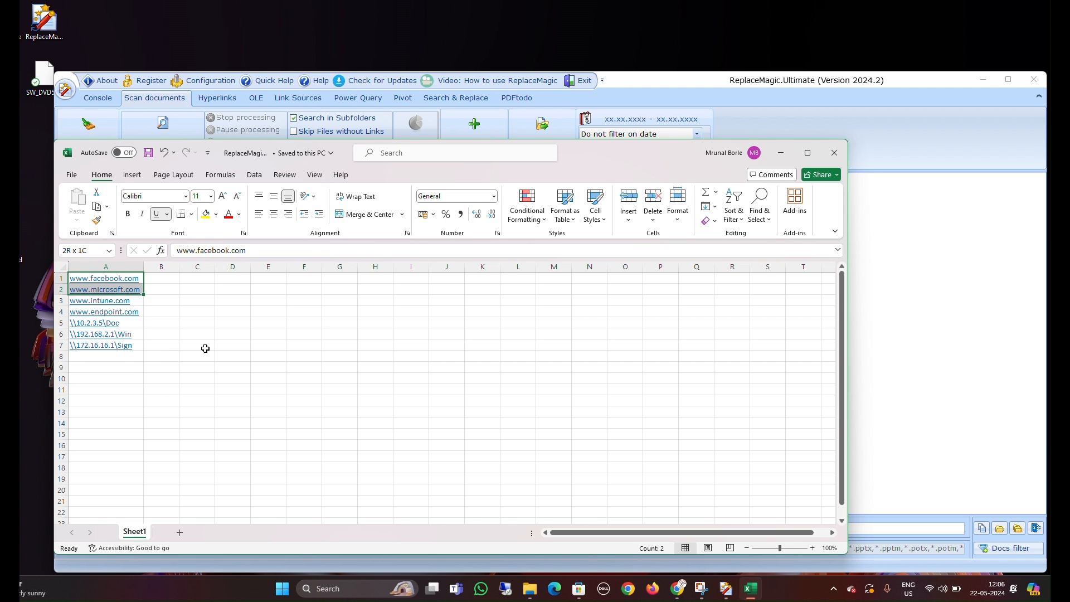
pyautogui.click(232, 392)
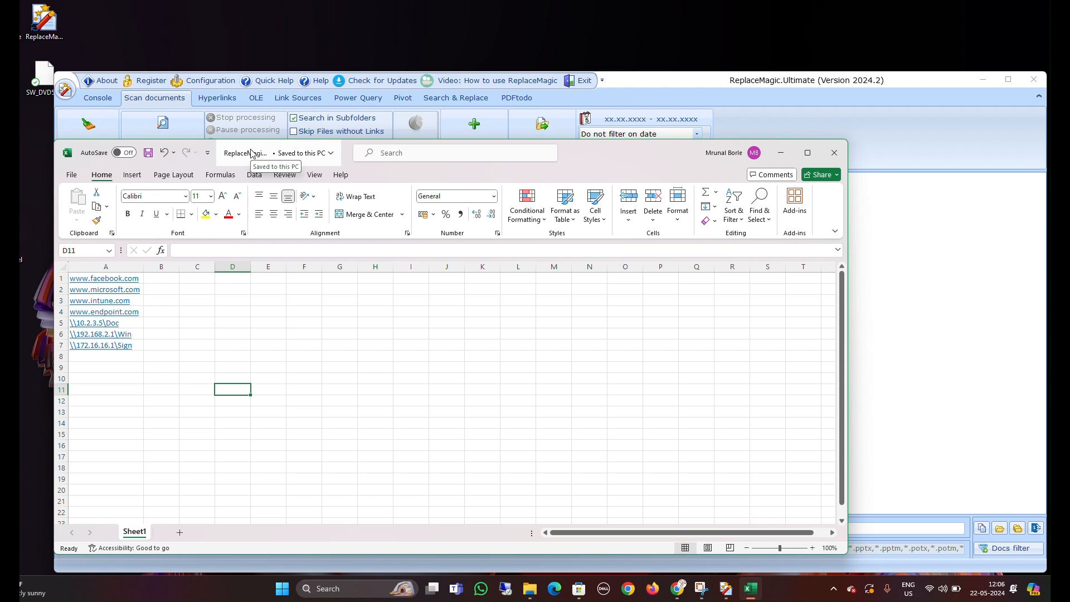
# Step: Close the saved workbook along with Excel and return to the ReplaceMagic window
pyautogui.click(781, 153)
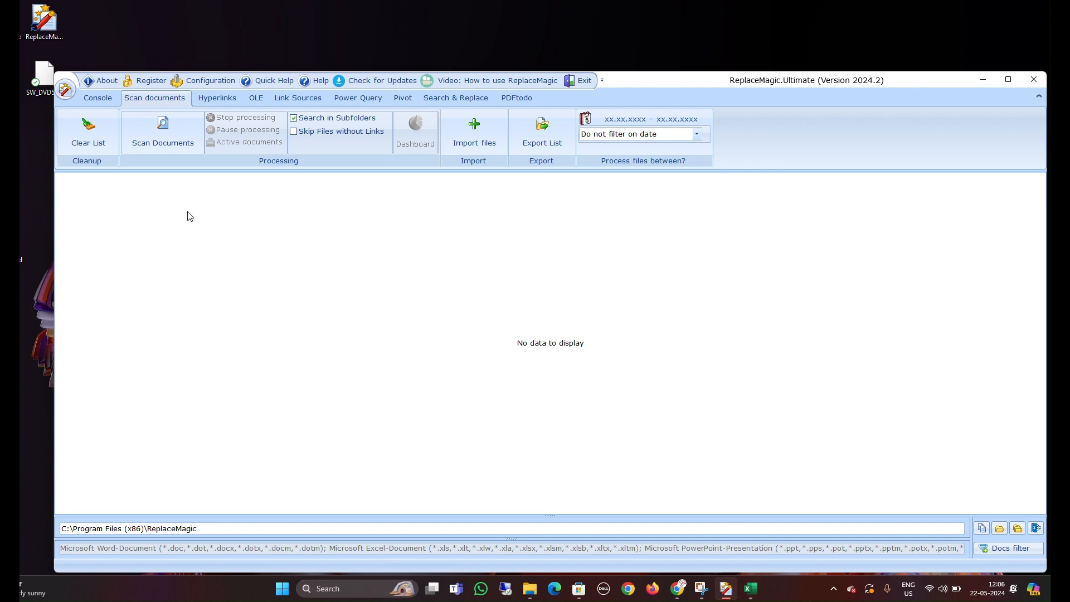
pyautogui.click(750, 588)
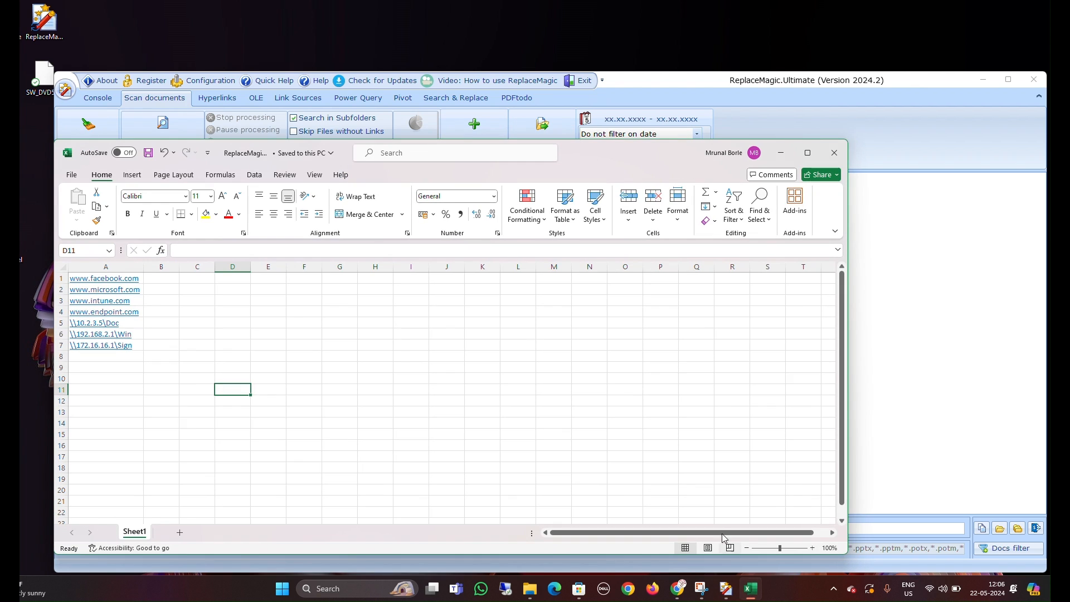
pyautogui.click(836, 152)
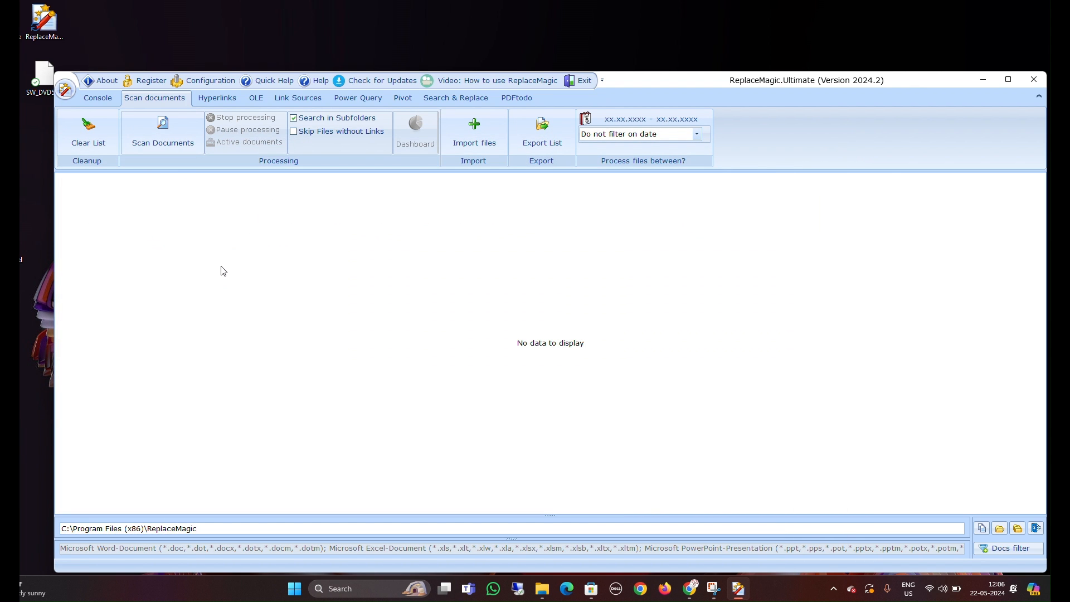
# Step: Scan the documents in C:\Program Files (x86)\ReplaceMagic and close the scan dashboard
pyautogui.click(175, 127)
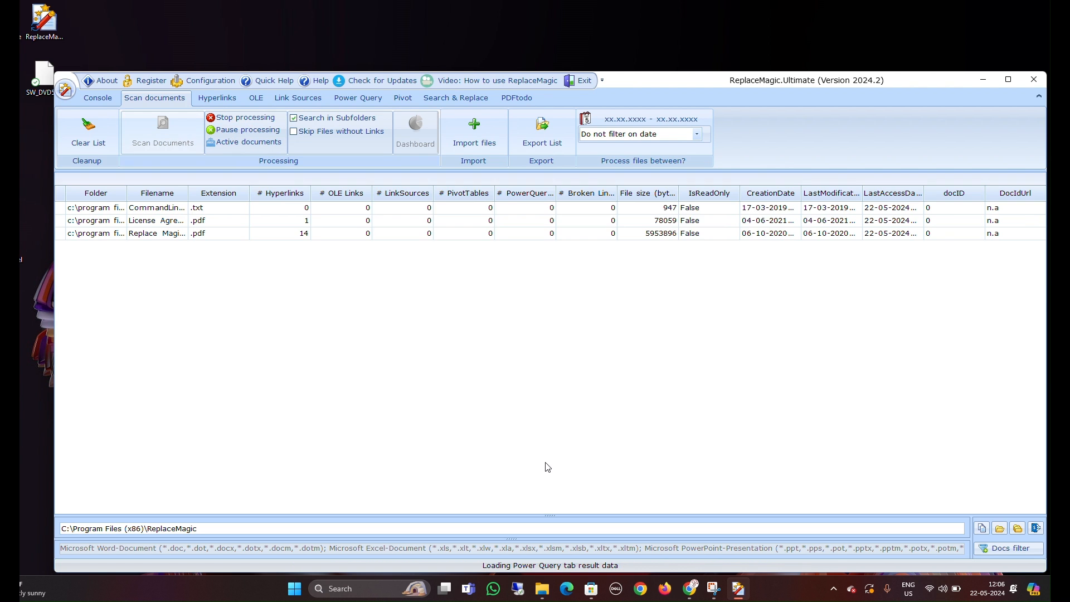
pyautogui.click(768, 481)
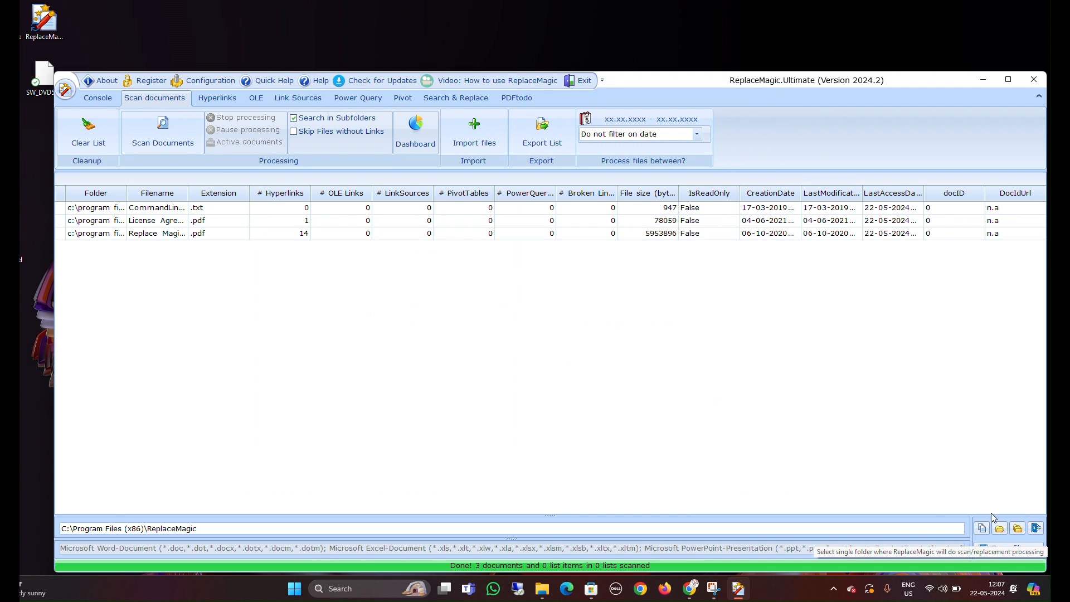
# Step: Set the single scan folder to the user profile's Downloads folder, checking that it contains ReplaceMagicTest.xlsx
pyautogui.click(1000, 529)
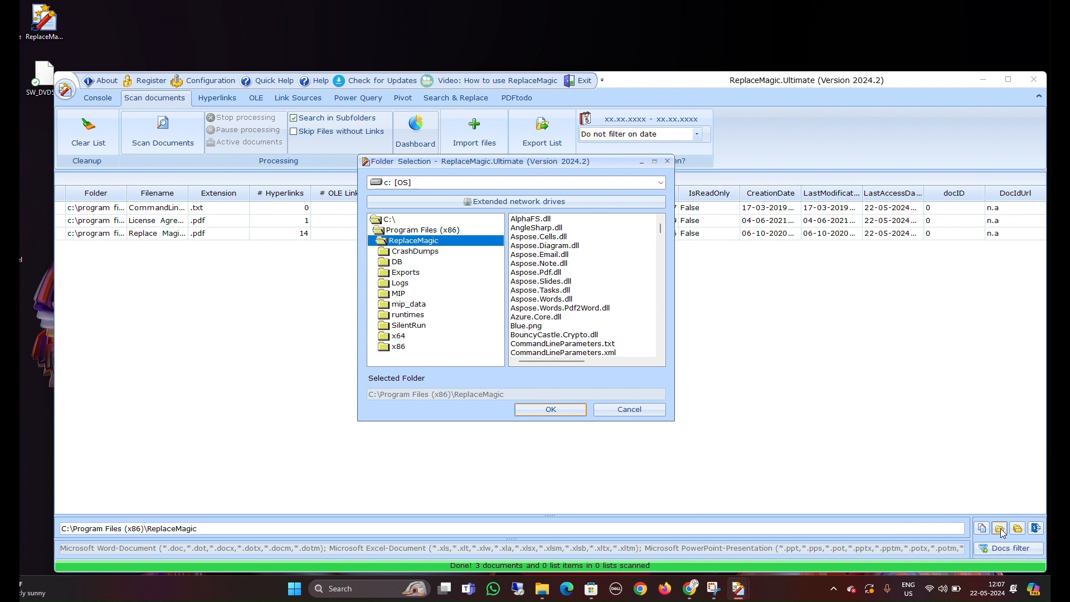
pyautogui.click(388, 220)
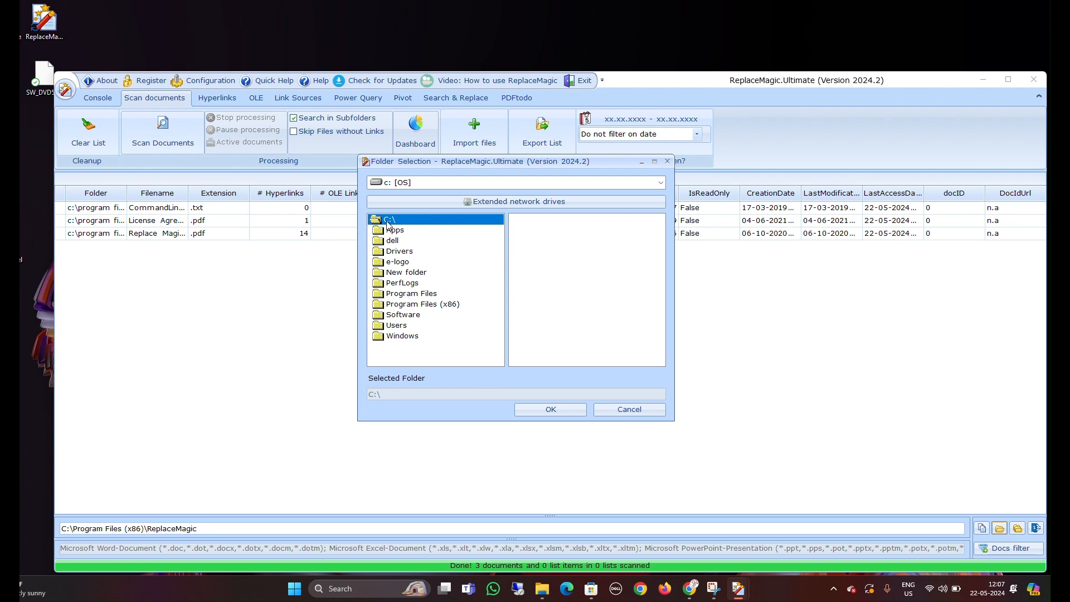
pyautogui.click(397, 326)
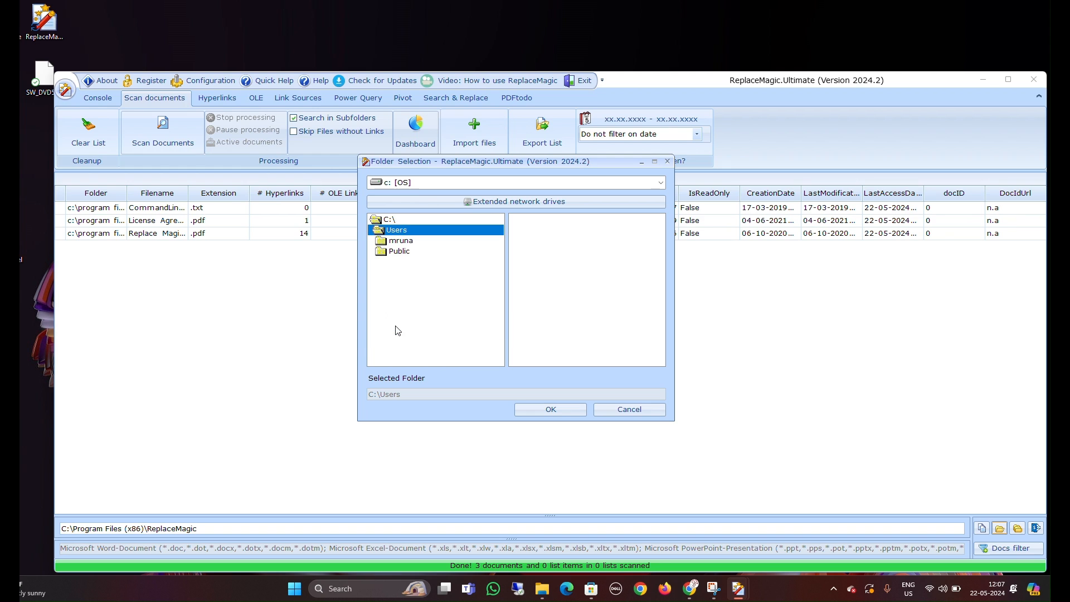
pyautogui.click(403, 242)
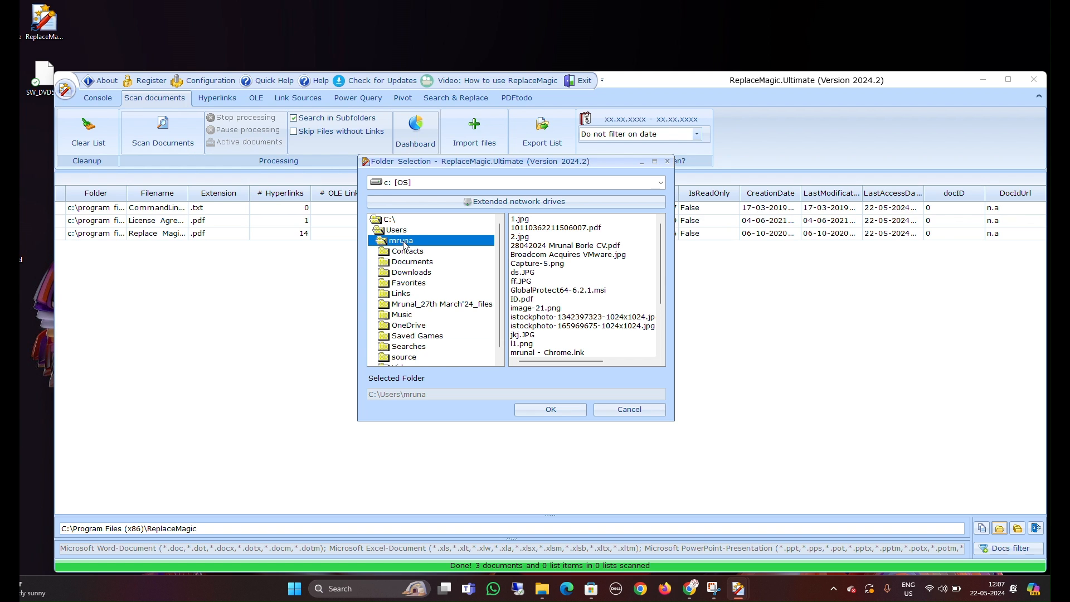
pyautogui.click(422, 275)
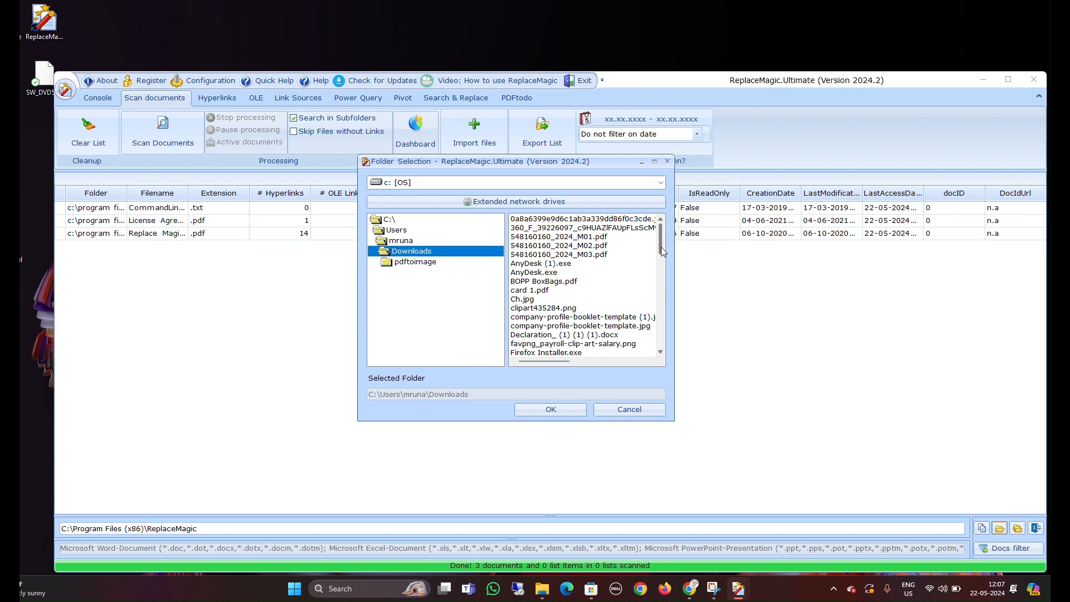
pyautogui.moveTo(663, 243); pyautogui.dragTo(663, 344)
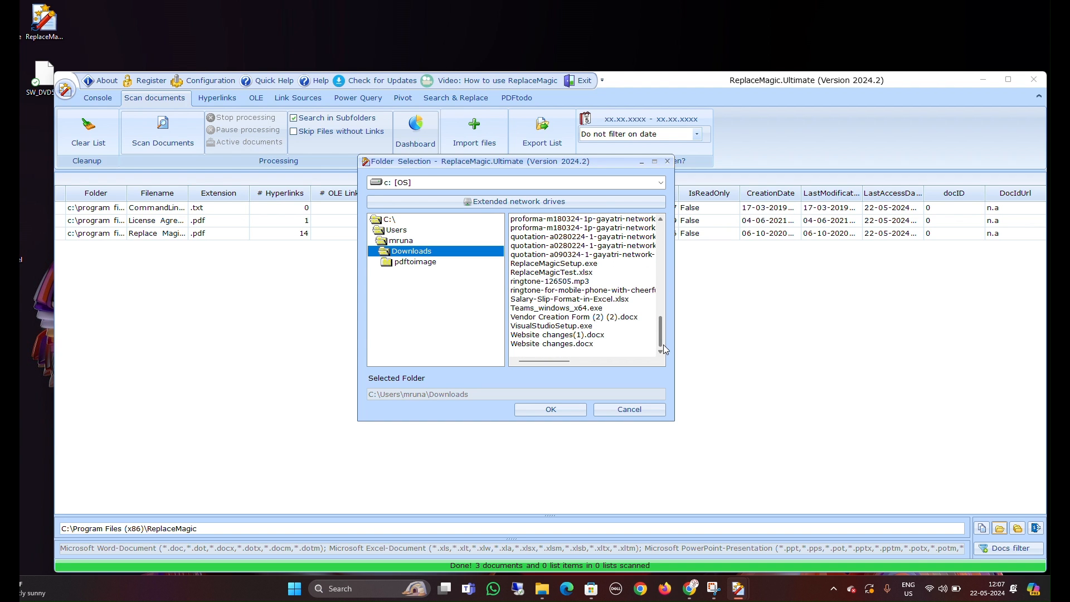
pyautogui.click(595, 328)
pyautogui.click(580, 273)
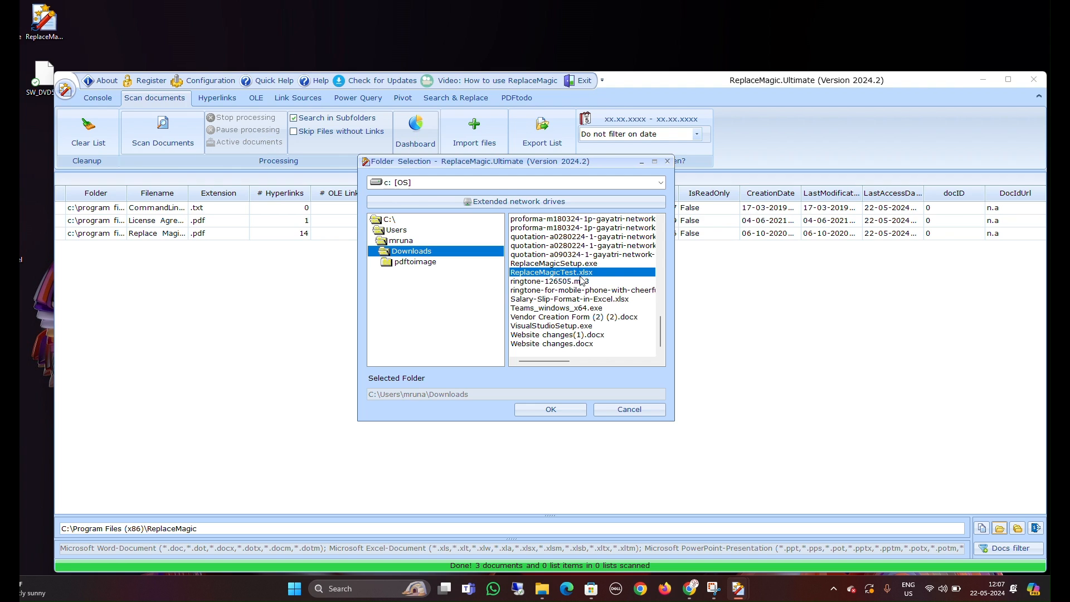
pyautogui.click(562, 410)
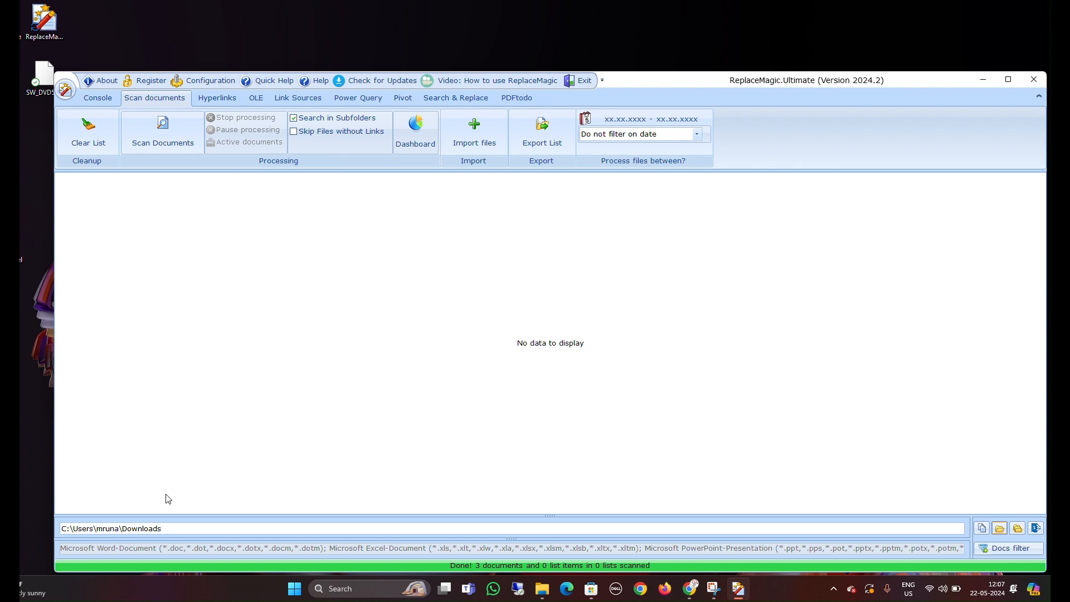
# Step: Scan the documents in the Downloads folder and close the scan dashboard
pyautogui.click(160, 136)
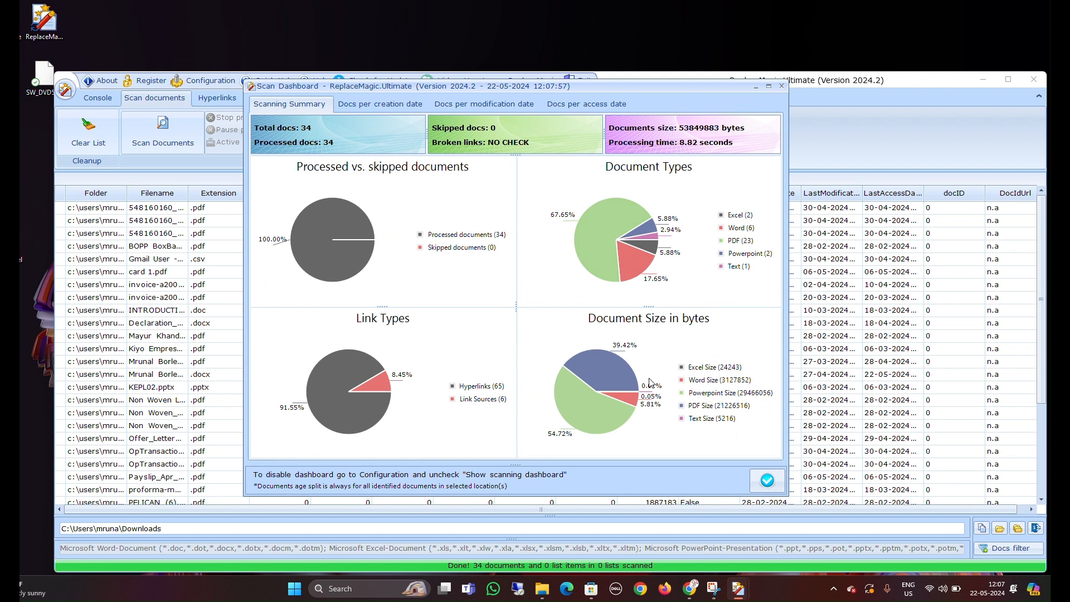
pyautogui.click(767, 481)
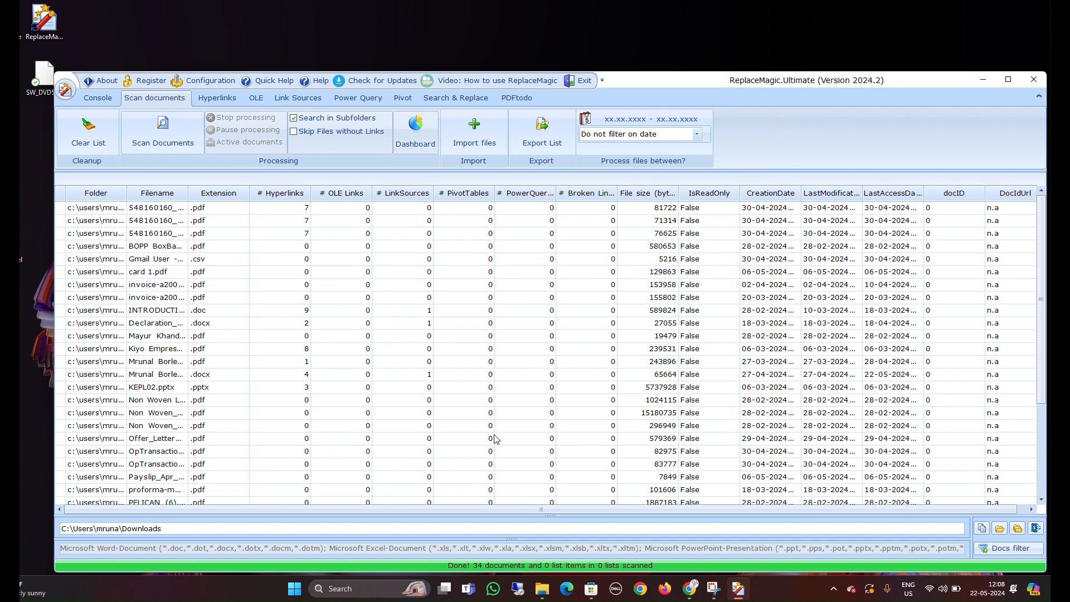
# Step: Review the filenames and hyperlink counts of the scanned Downloads documents in the results list
pyautogui.scroll(-3, 126, 413)
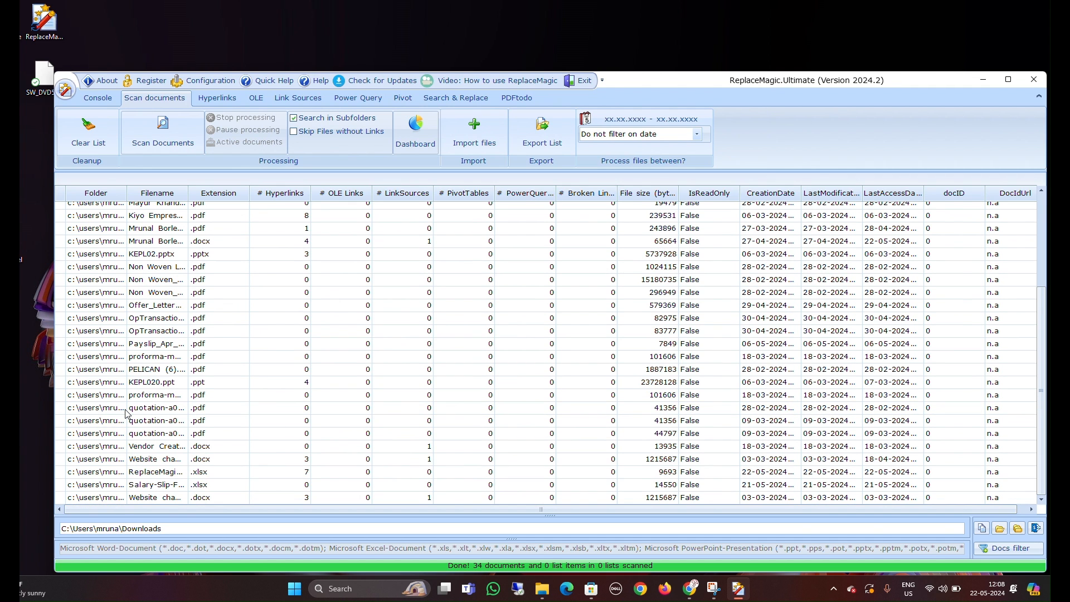
pyautogui.scroll(3, 126, 414)
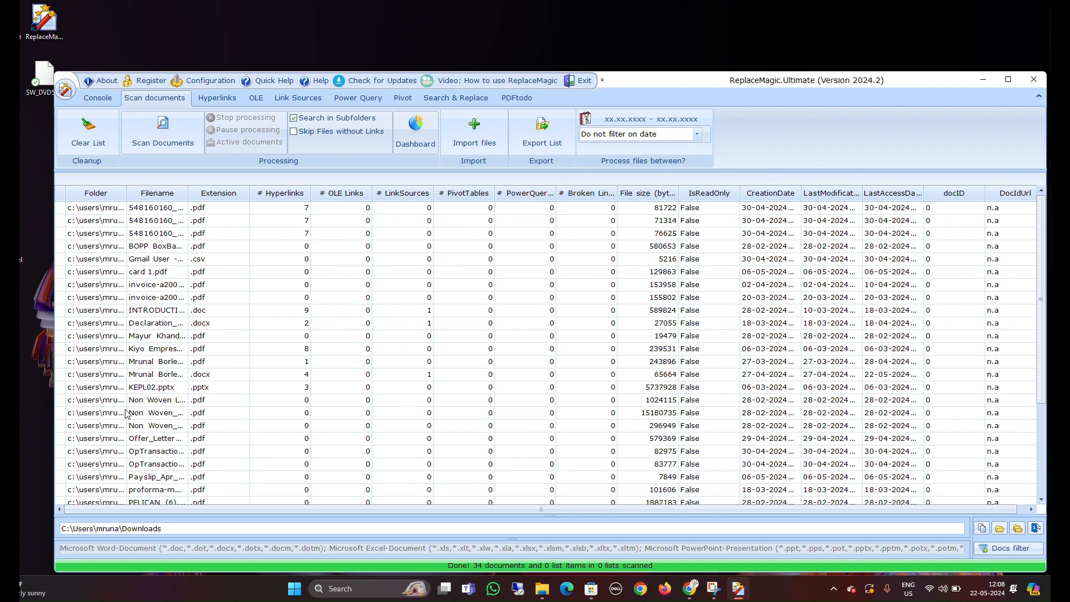
pyautogui.scroll(-3, 126, 414)
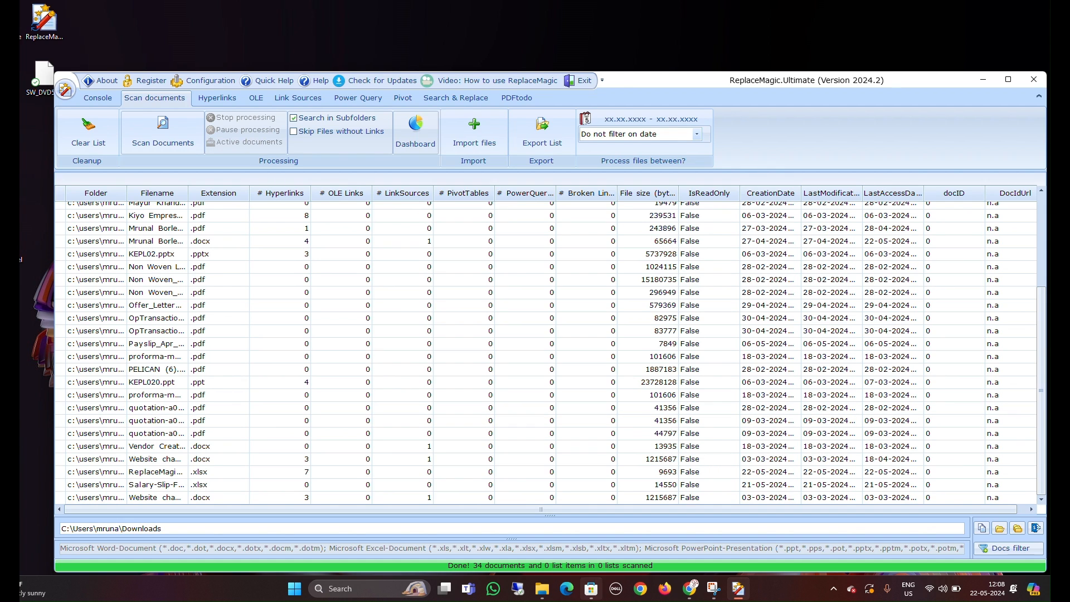
pyautogui.click(999, 528)
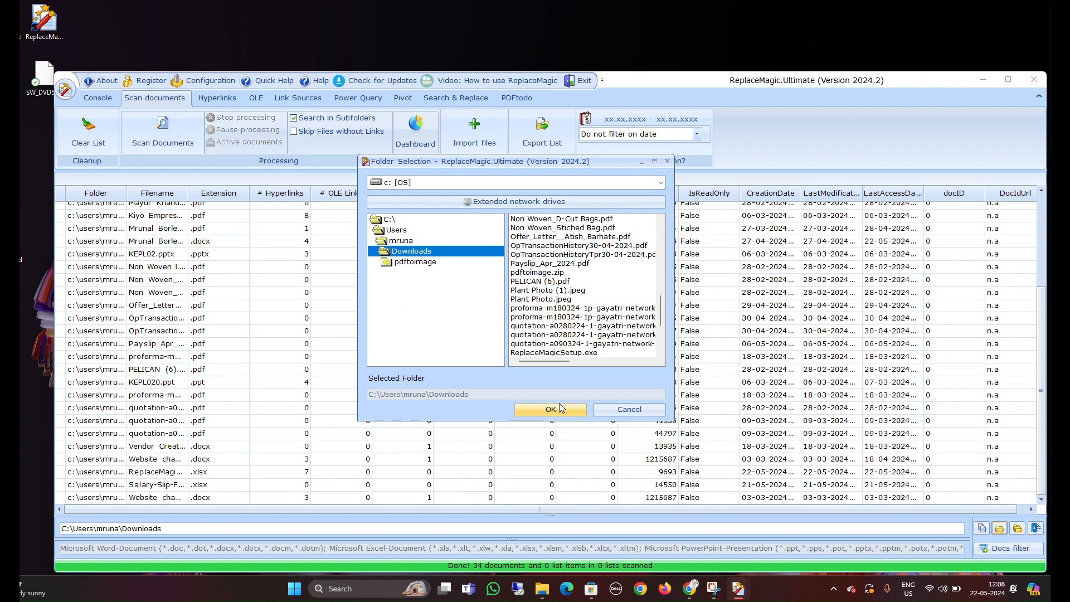
pyautogui.click(629, 410)
# Step: Switch to File Explorer and copy the ReplaceMagicTest workbook from the Downloads folder
pyautogui.moveTo(541, 590)
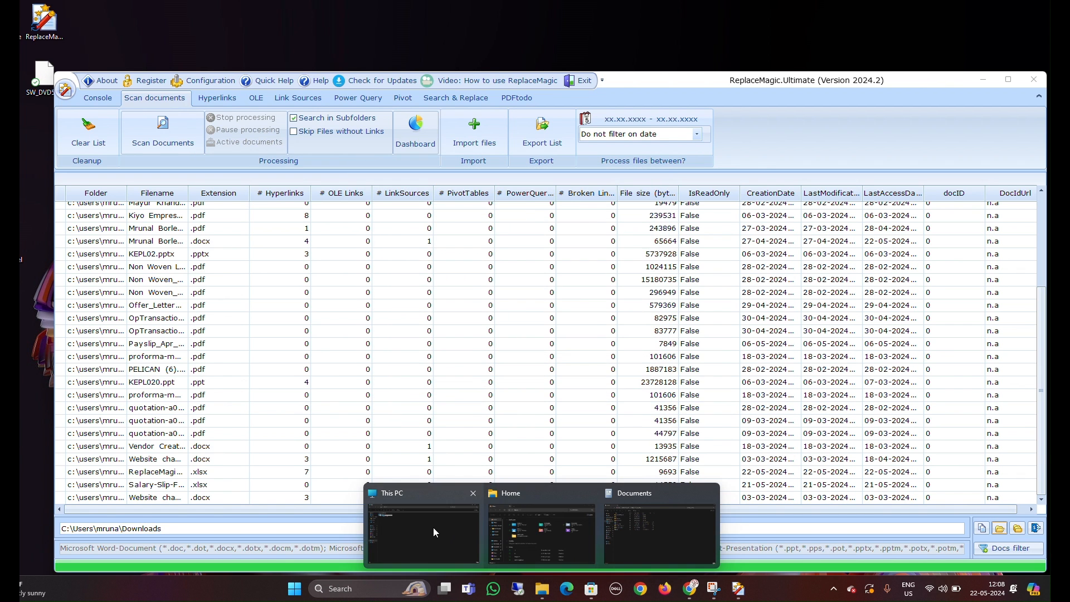
pyautogui.click(430, 521)
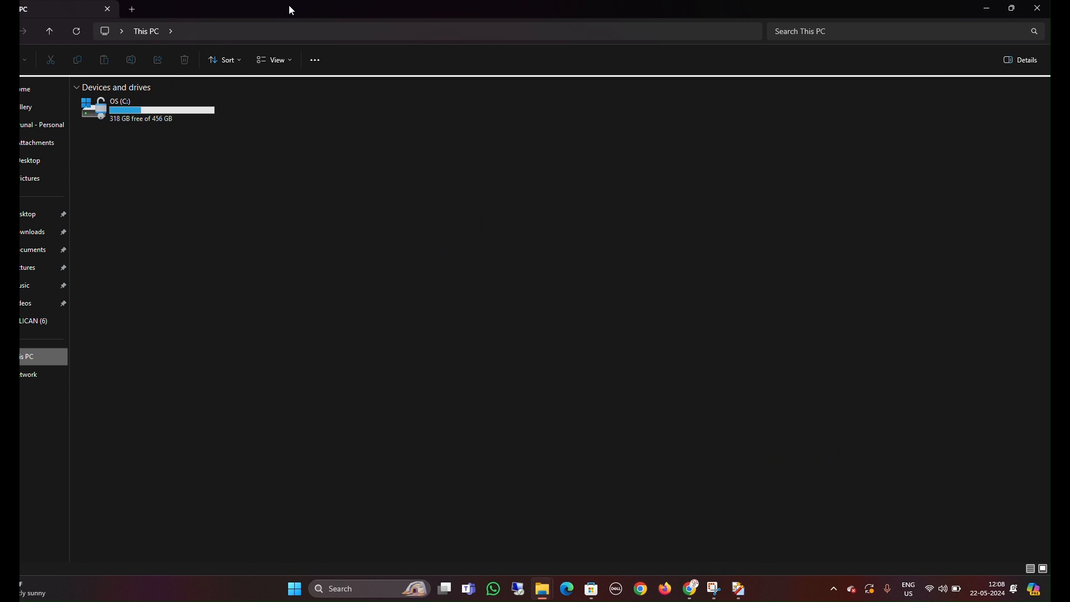
pyautogui.moveTo(289, 5); pyautogui.dragTo(379, 46)
pyautogui.click(119, 270)
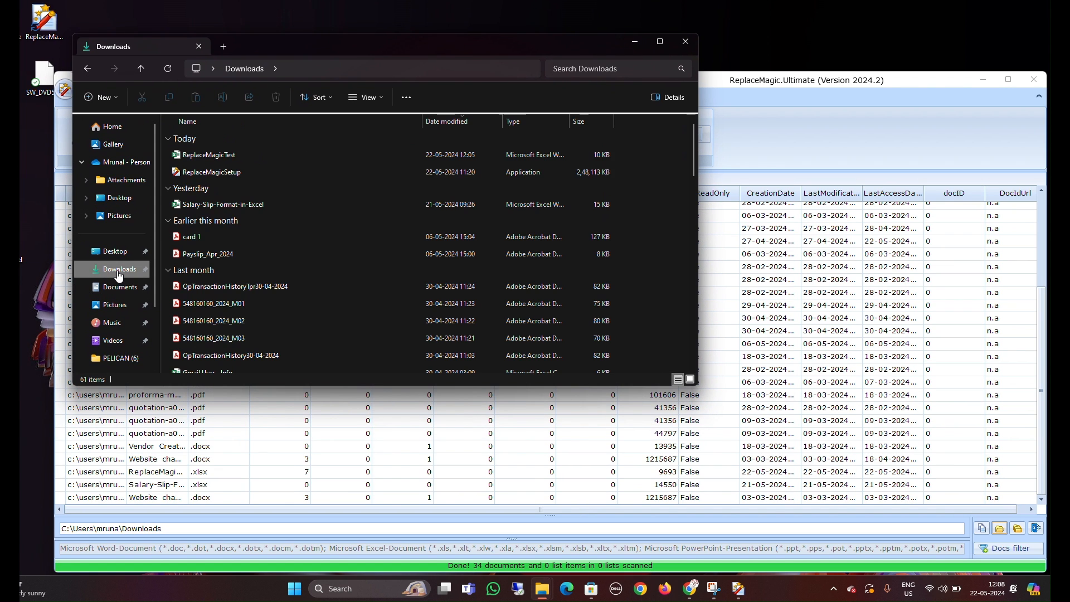
pyautogui.click(228, 154)
pyautogui.rightClick(230, 155)
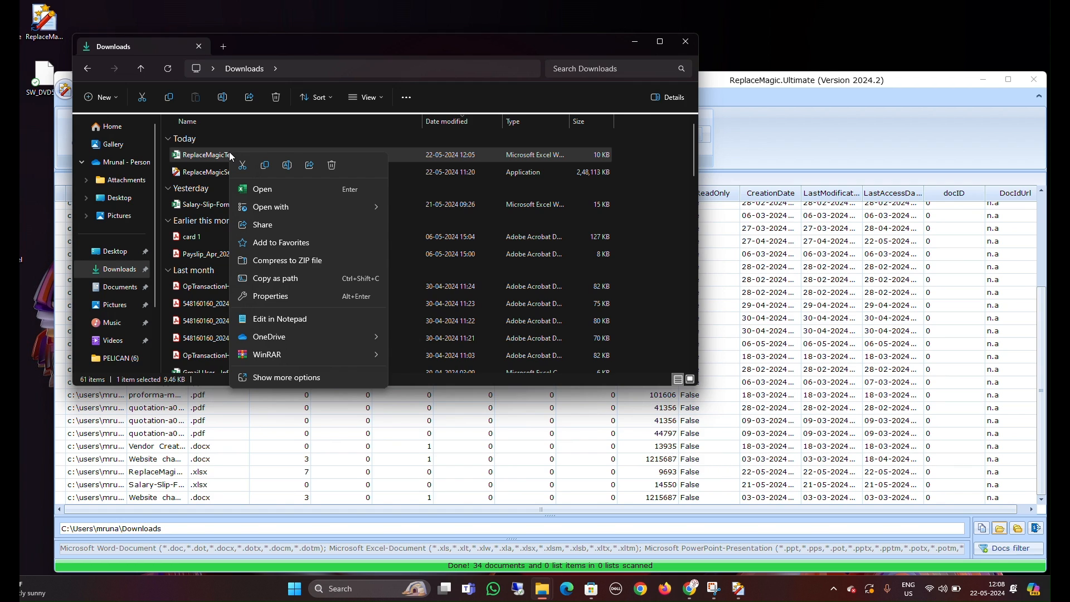
pyautogui.click(265, 165)
# Step: Create a new folder named Replacemagic_Test in Downloads
pyautogui.click(102, 98)
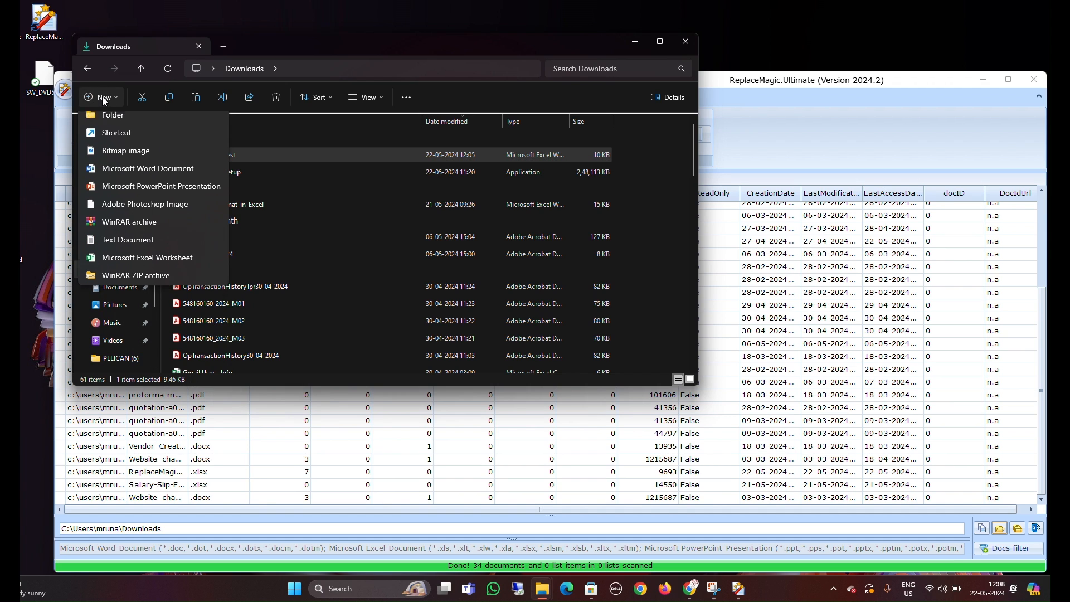
pyautogui.click(137, 125)
pyautogui.write('Replacemagi')
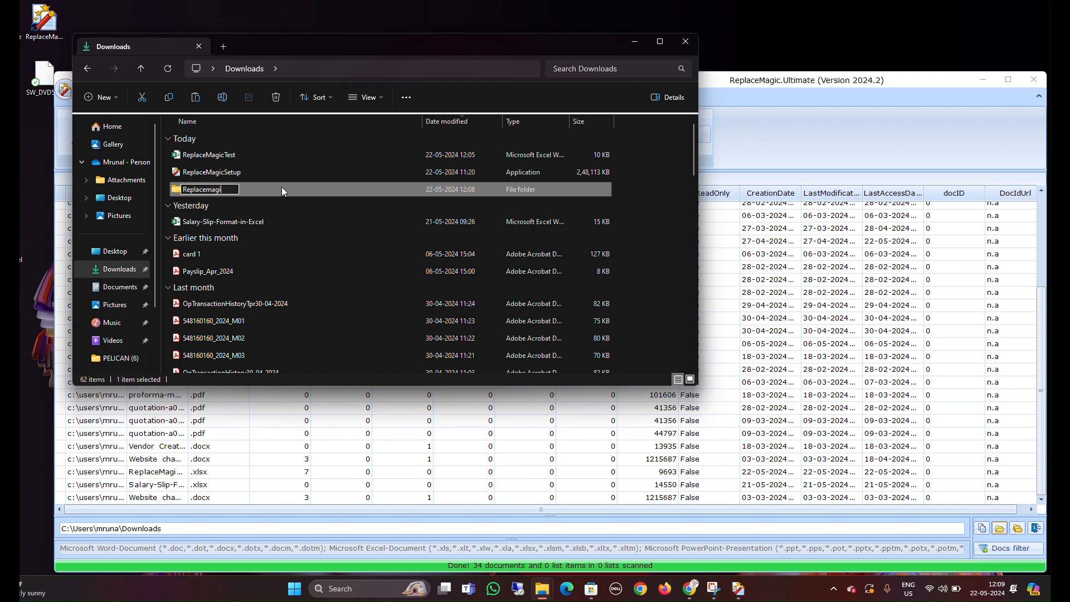
pyautogui.write('c_Test')
pyautogui.press('Return')
# Step: Paste the copied workbook into the Replacemagic_Test folder and close the File Explorer window
pyautogui.press('Return')
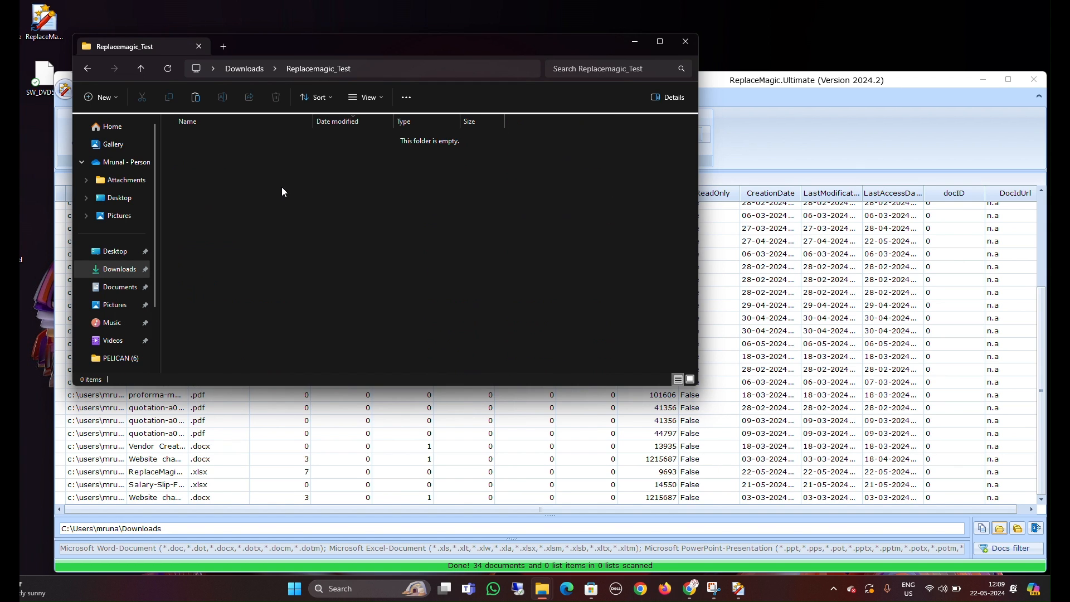
pyautogui.rightClick(282, 187)
pyautogui.click(294, 199)
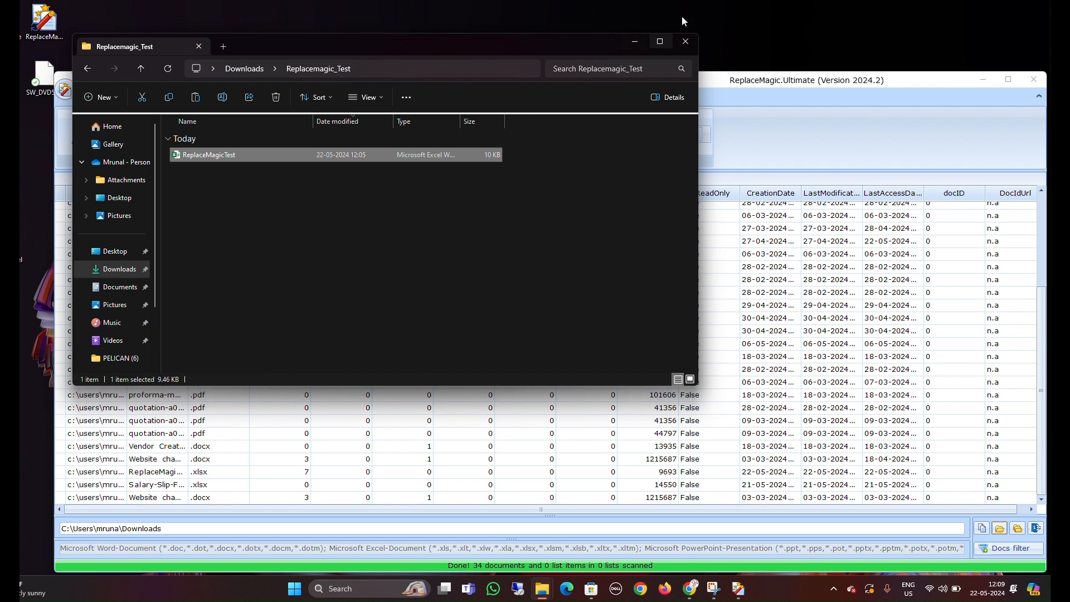
pyautogui.click(685, 41)
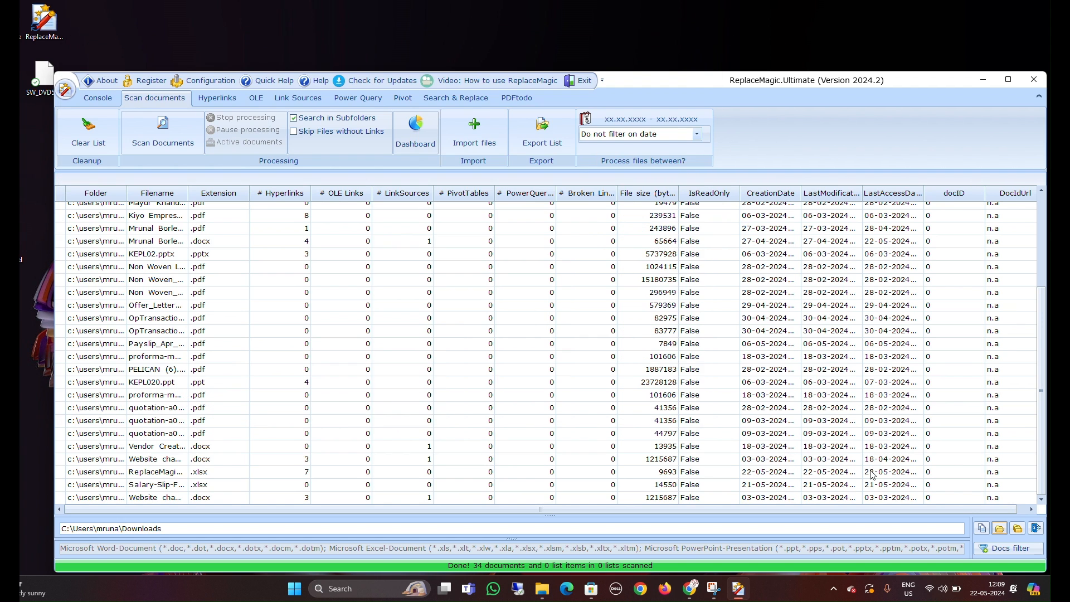
# Step: Set the single scan folder to Replacemagic_Test inside the user profile's Downloads folder
pyautogui.click(999, 528)
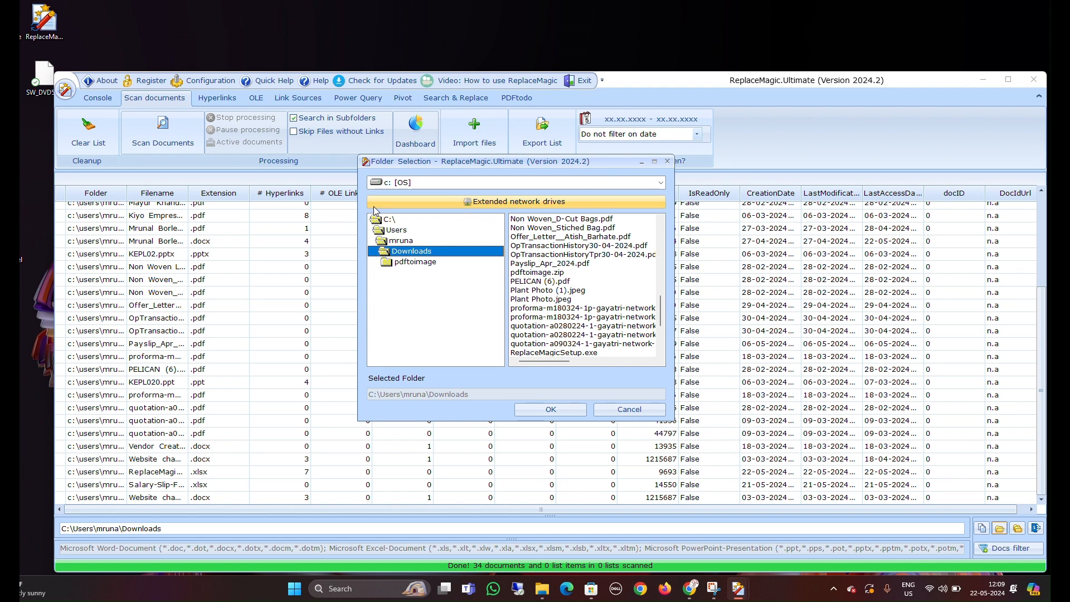
pyautogui.doubleClick(389, 220)
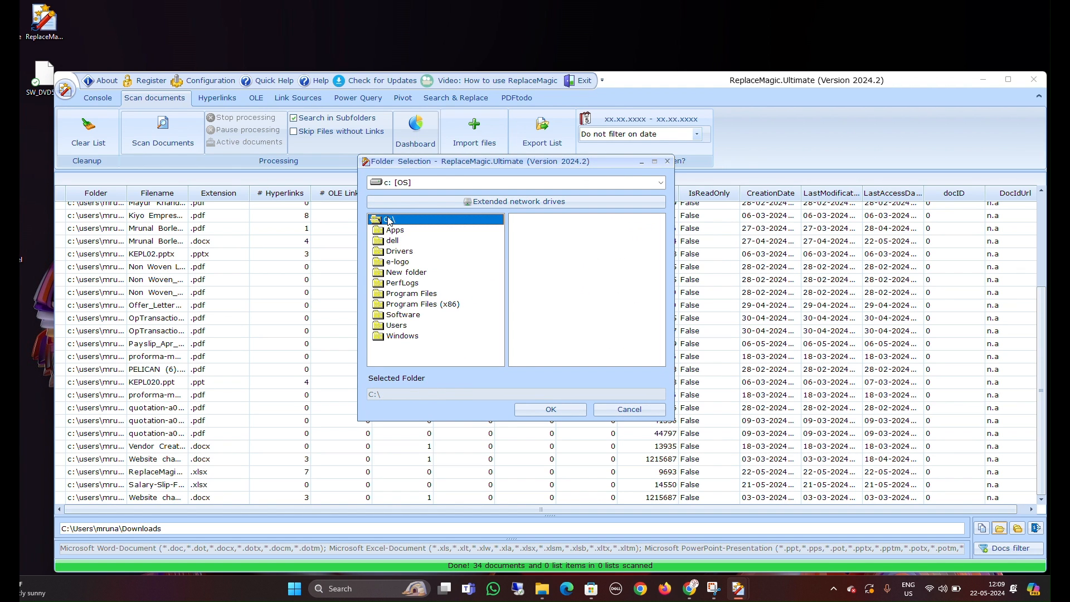
pyautogui.doubleClick(406, 326)
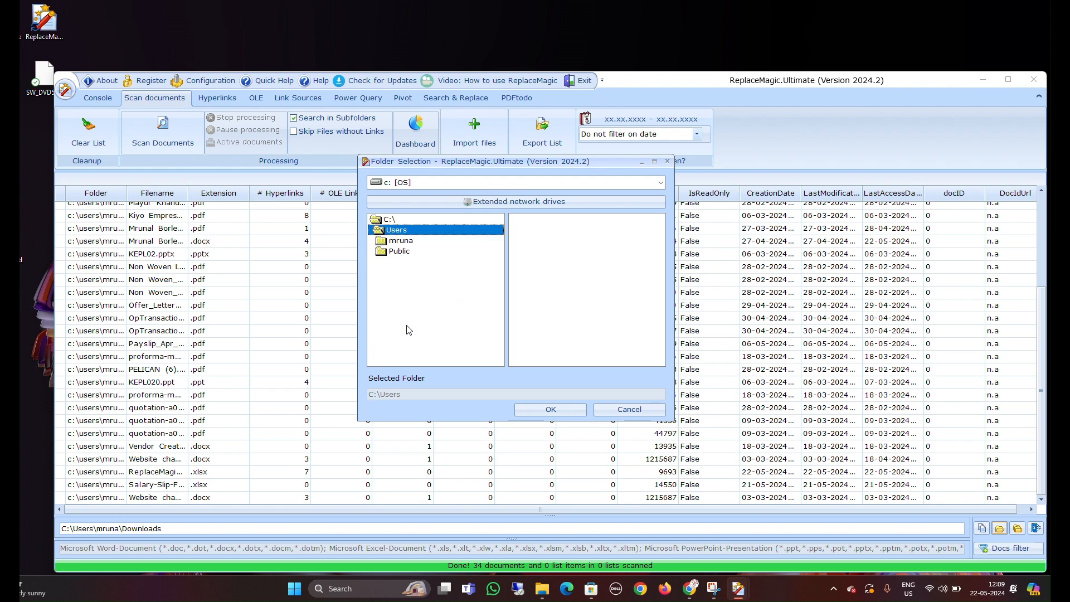
pyautogui.doubleClick(406, 243)
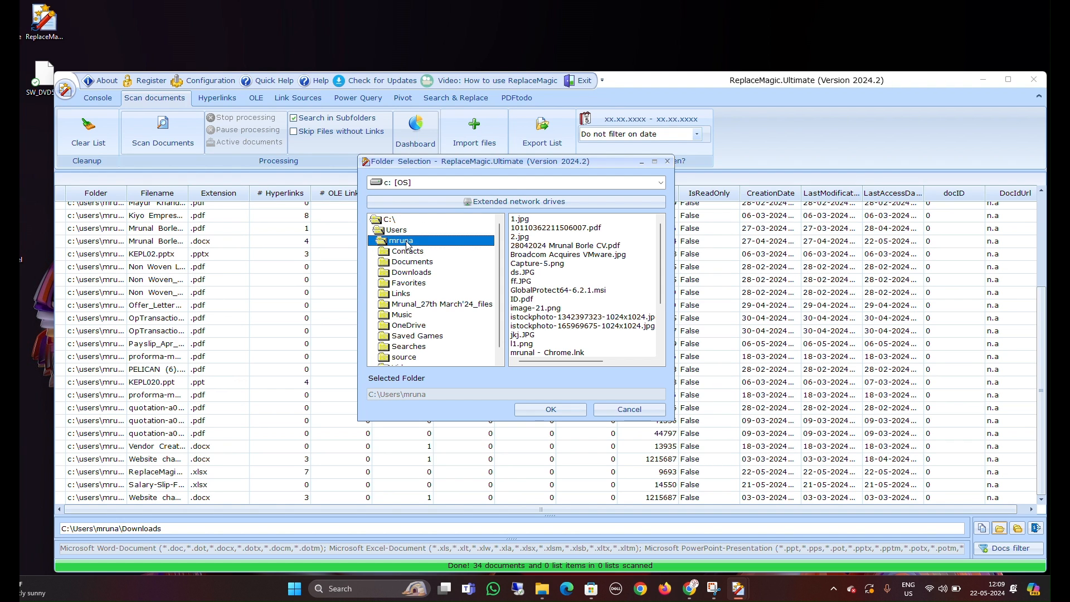
pyautogui.doubleClick(381, 272)
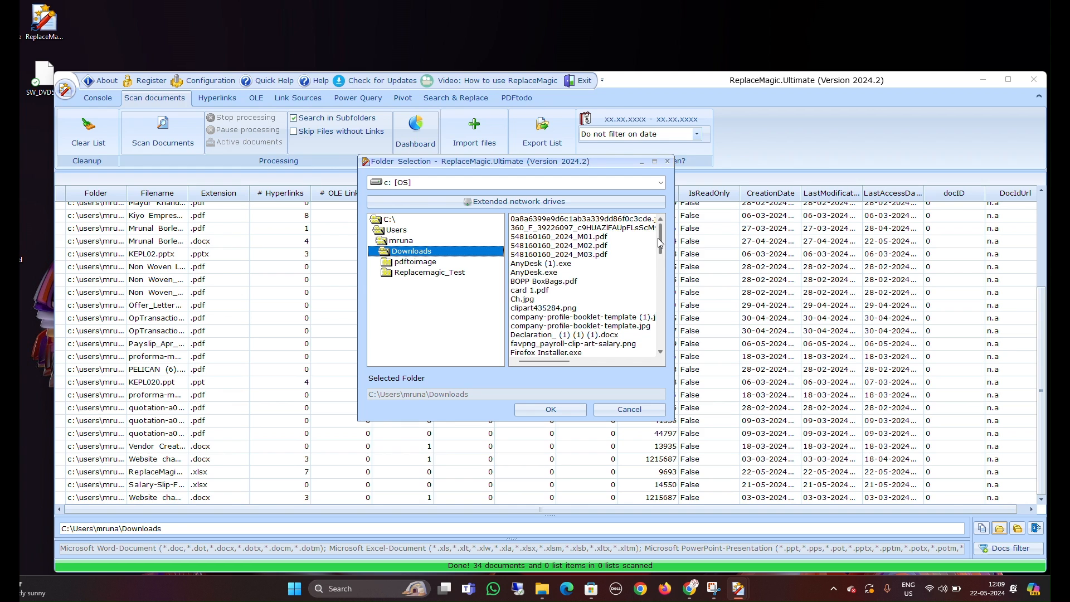
pyautogui.moveTo(660, 242); pyautogui.dragTo(659, 295)
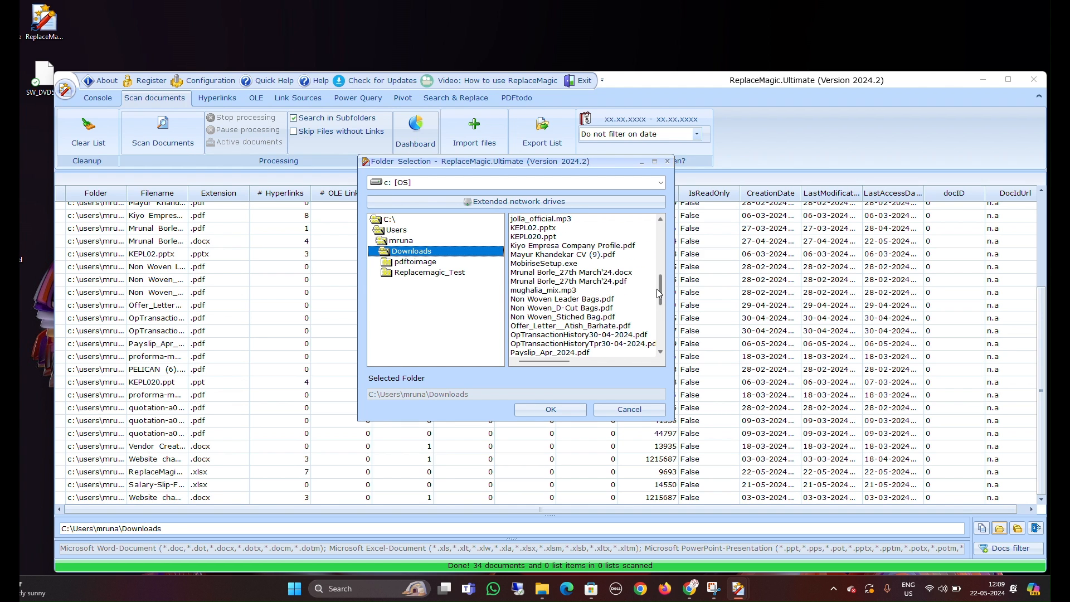
pyautogui.click(414, 274)
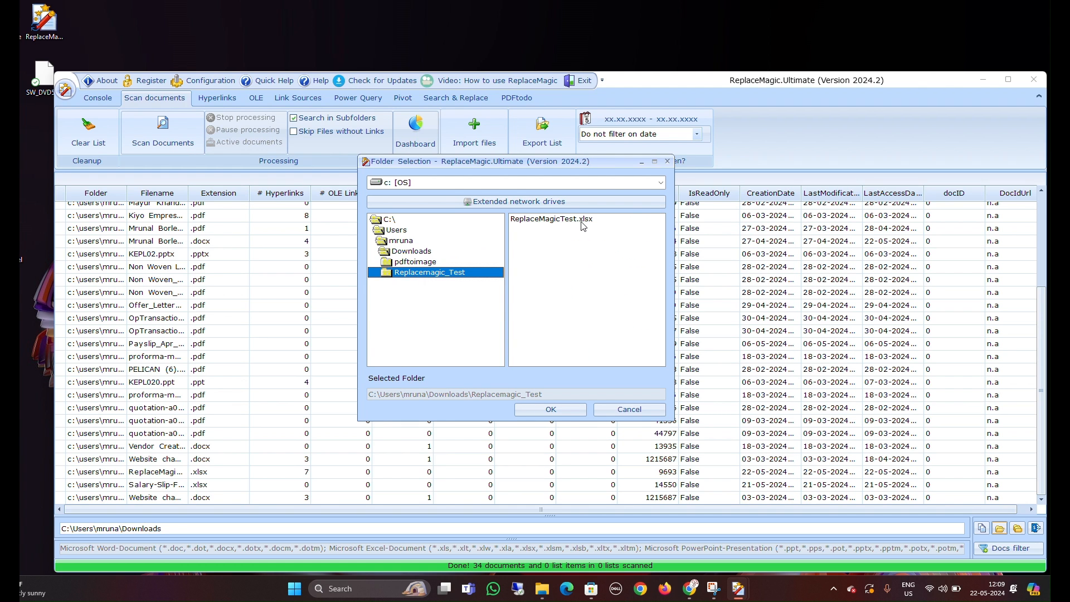
pyautogui.click(549, 410)
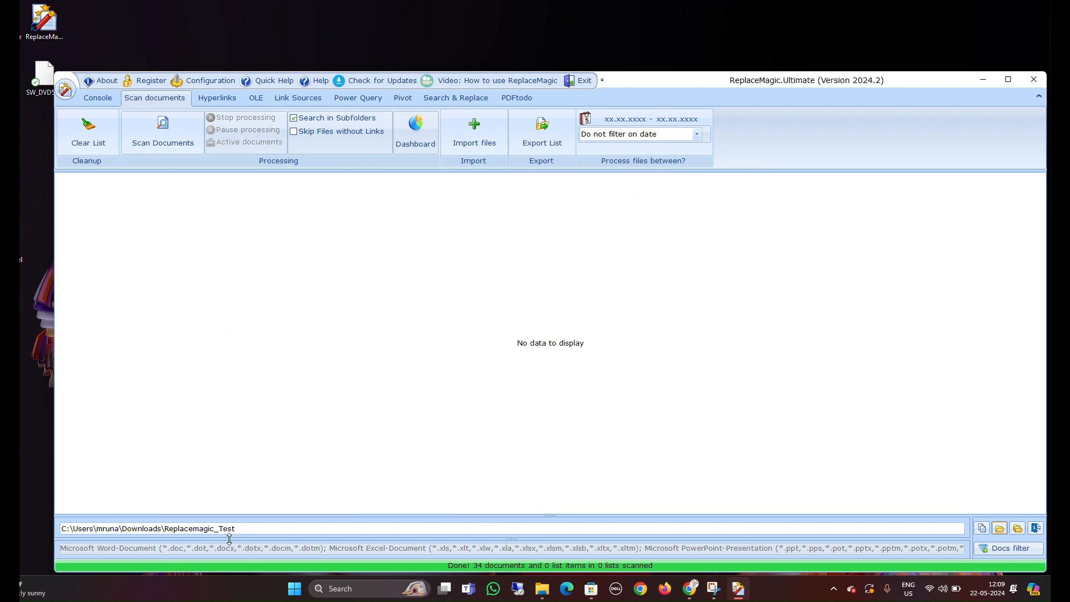
# Step: Scan the documents in Replacemagic_Test, close the scan dashboard and widen the Filename and Folder columns to show their full text
pyautogui.click(176, 126)
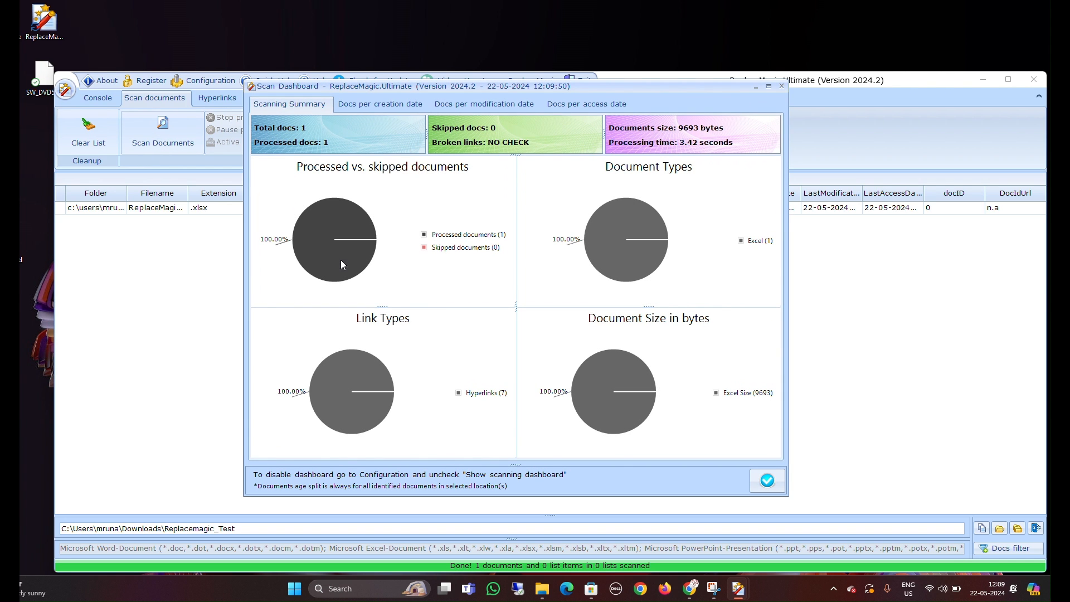
pyautogui.click(767, 481)
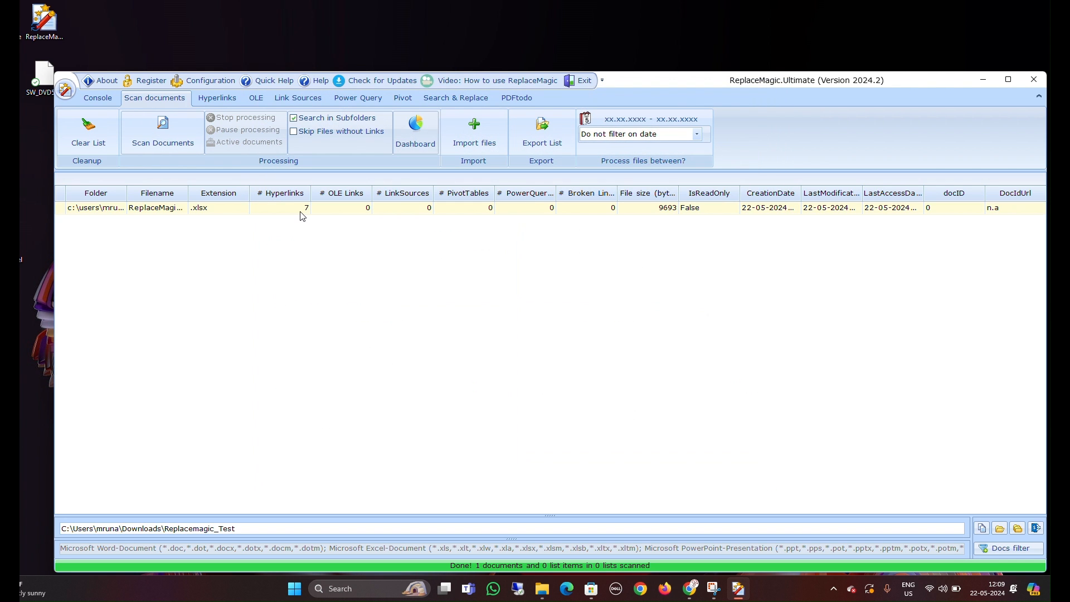
pyautogui.moveTo(188, 194); pyautogui.dragTo(251, 243)
pyautogui.moveTo(127, 193); pyautogui.dragTo(260, 218)
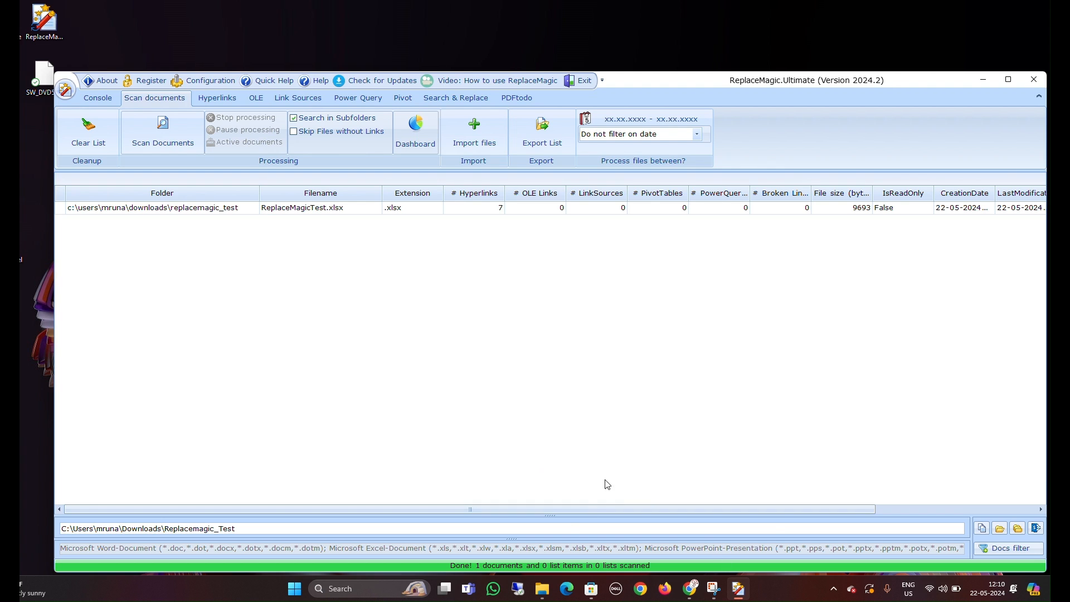
# Step: Open ReplaceMagicTest from the Replacemagic_Test folder in Excel and place its window below the scan result to compare the links
pyautogui.moveTo(554, 595)
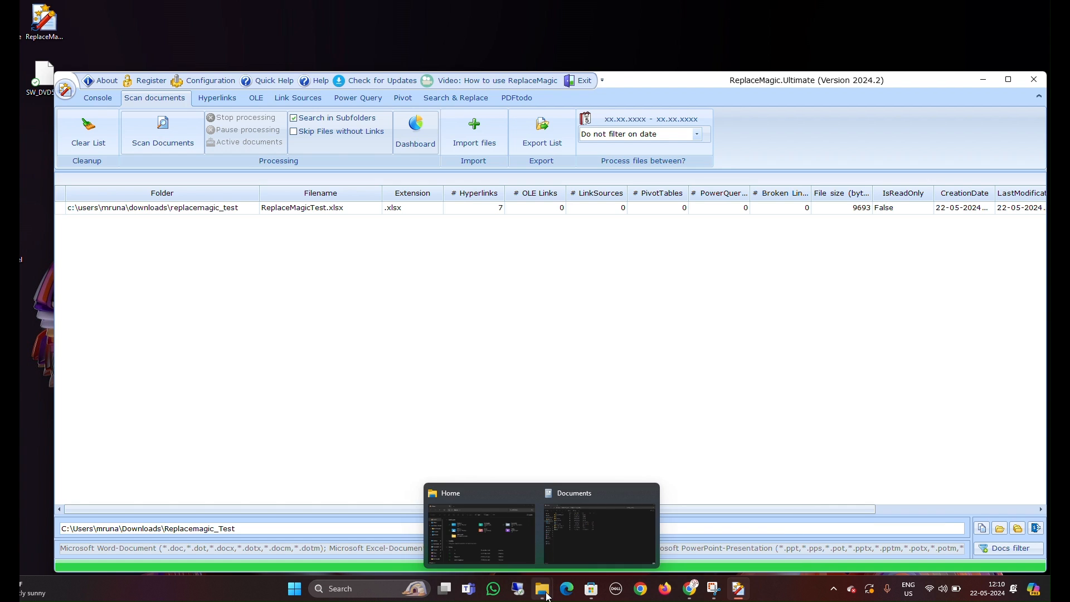
pyautogui.click(585, 537)
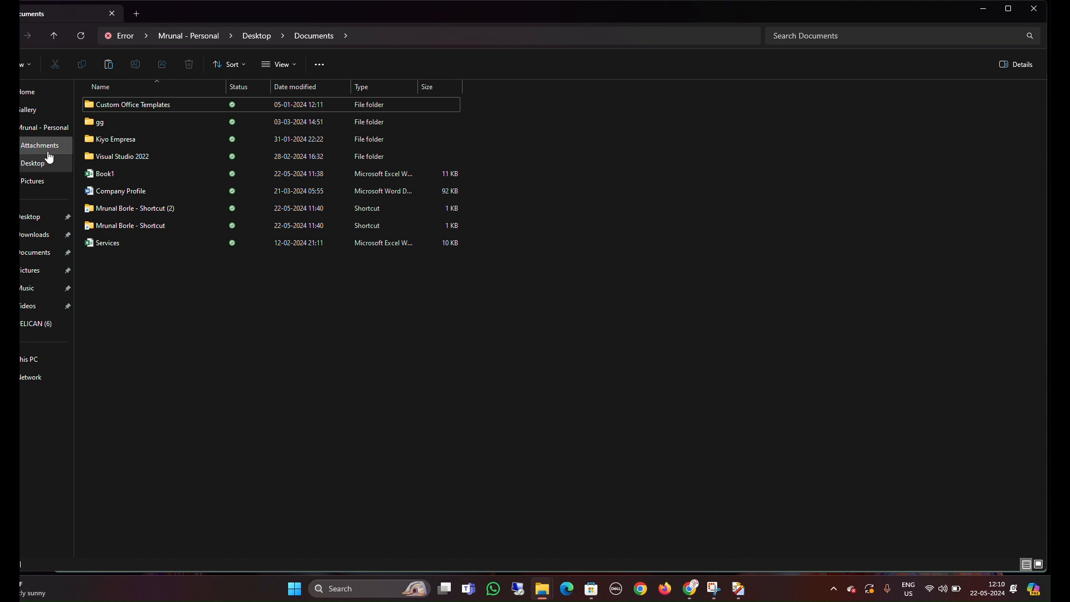
pyautogui.click(34, 180)
pyautogui.click(37, 240)
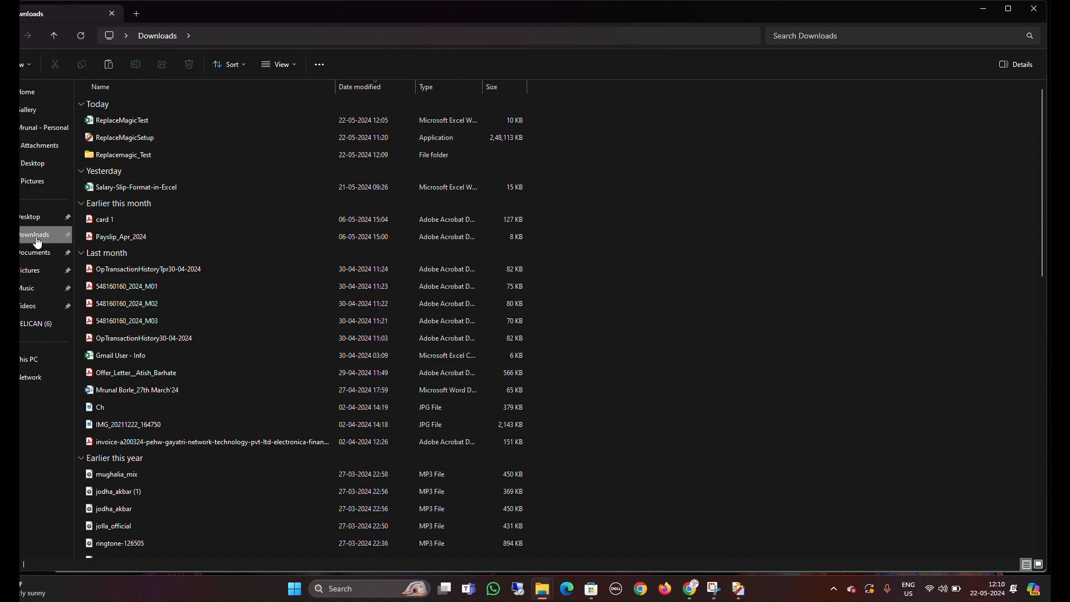
pyautogui.click(147, 160)
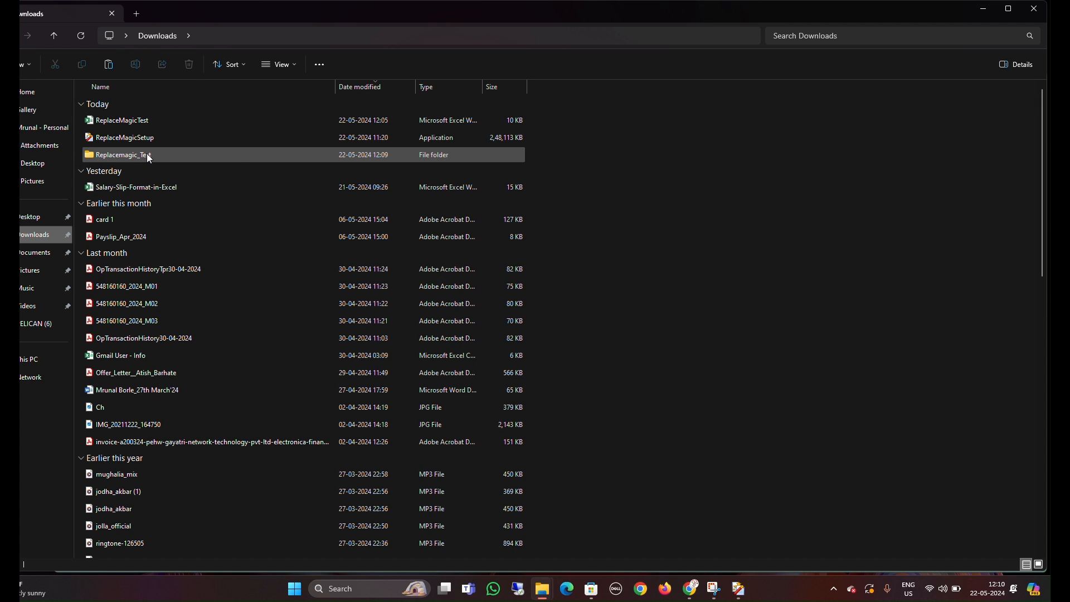
pyautogui.doubleClick(149, 159)
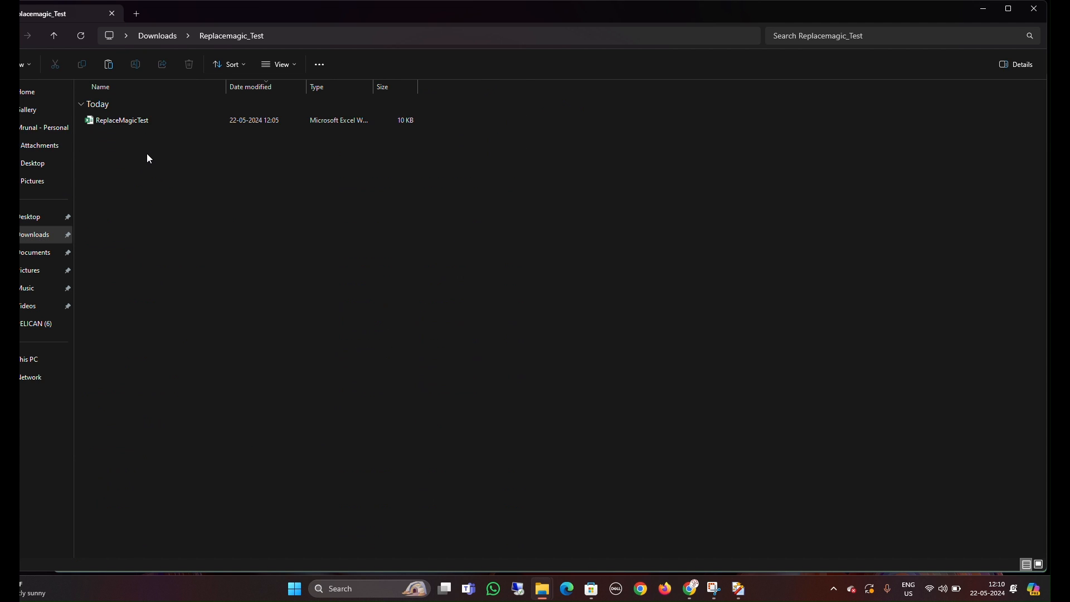
pyautogui.doubleClick(141, 122)
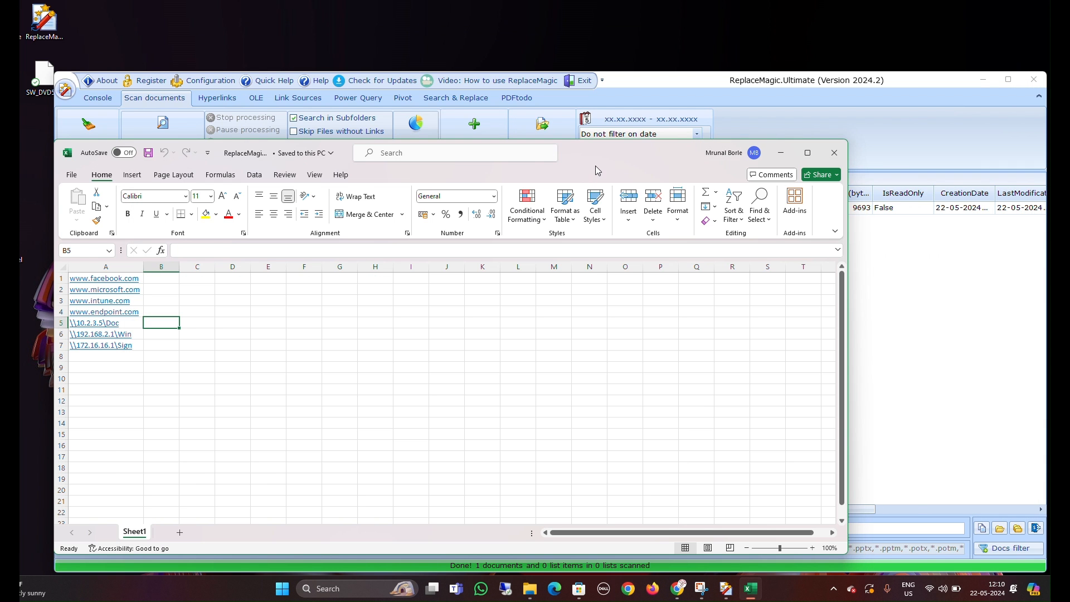
pyautogui.moveTo(596, 167); pyautogui.dragTo(736, 266)
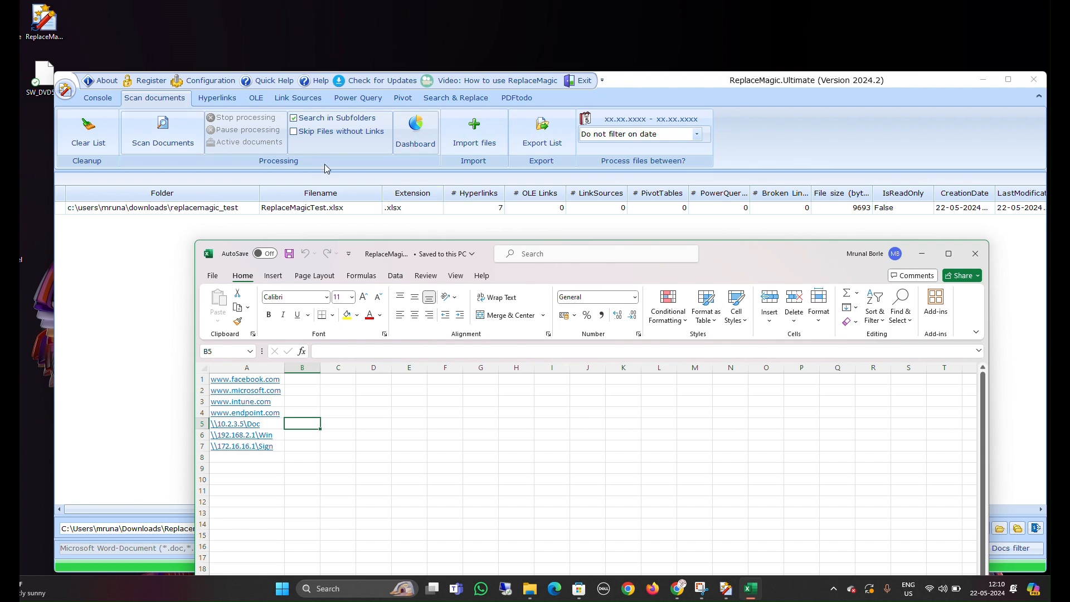
# Step: Show the scanned hyperlinks in ReplaceMagic, compare them with the links in the Excel workbook and minimize Excel
pyautogui.click(880, 142)
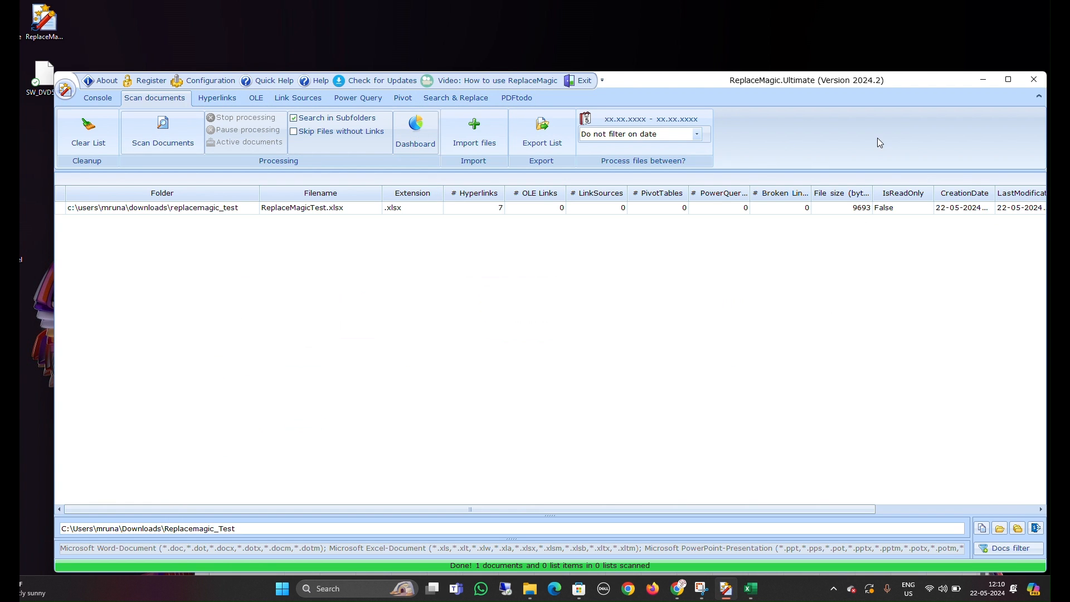
pyautogui.click(219, 101)
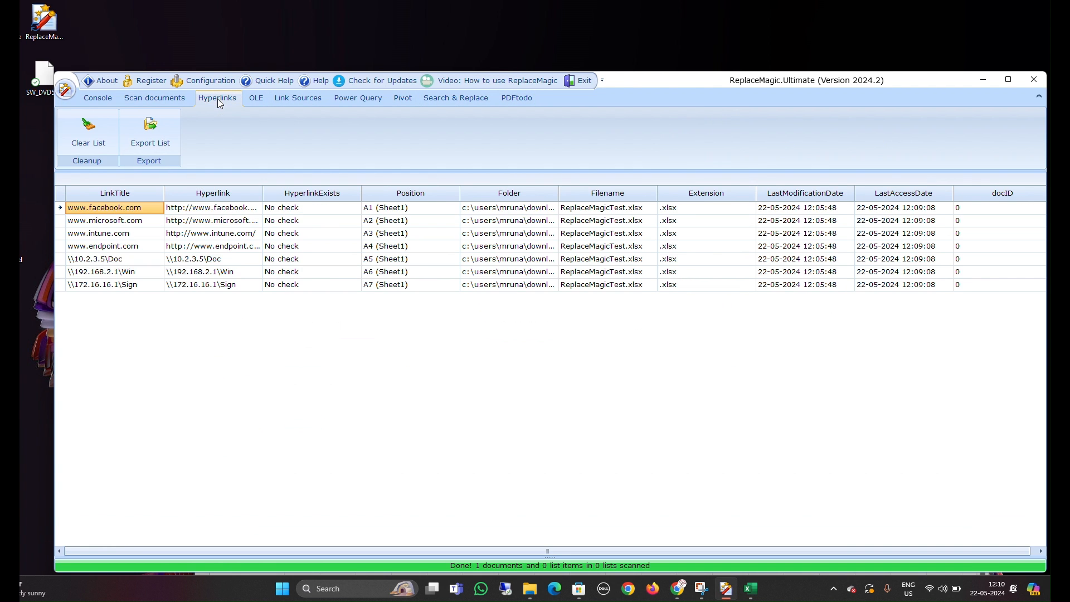
pyautogui.click(750, 591)
pyautogui.moveTo(738, 263); pyautogui.dragTo(695, 334)
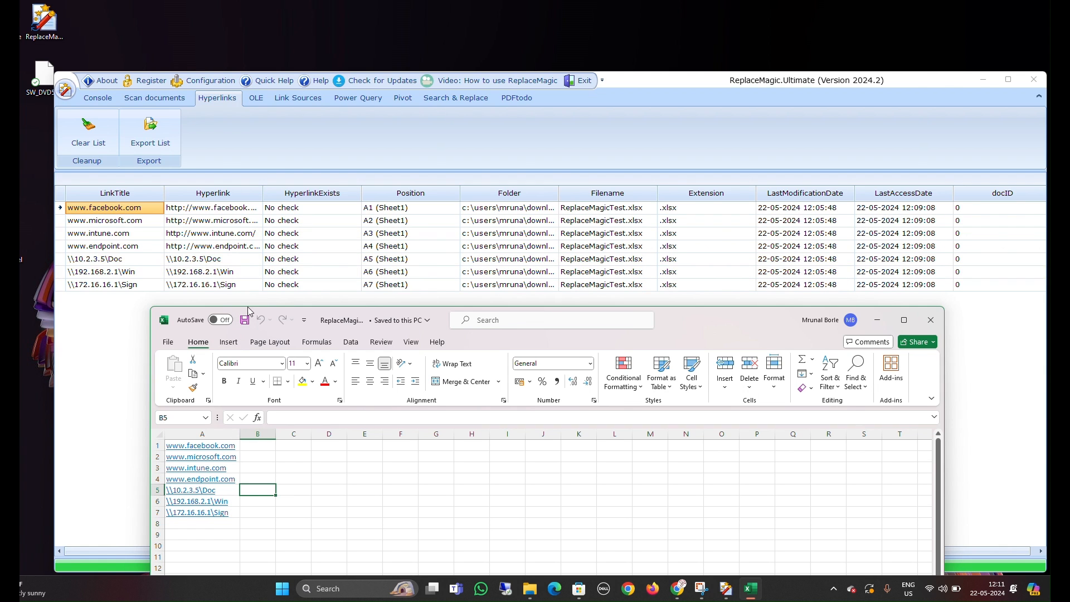
pyautogui.click(877, 320)
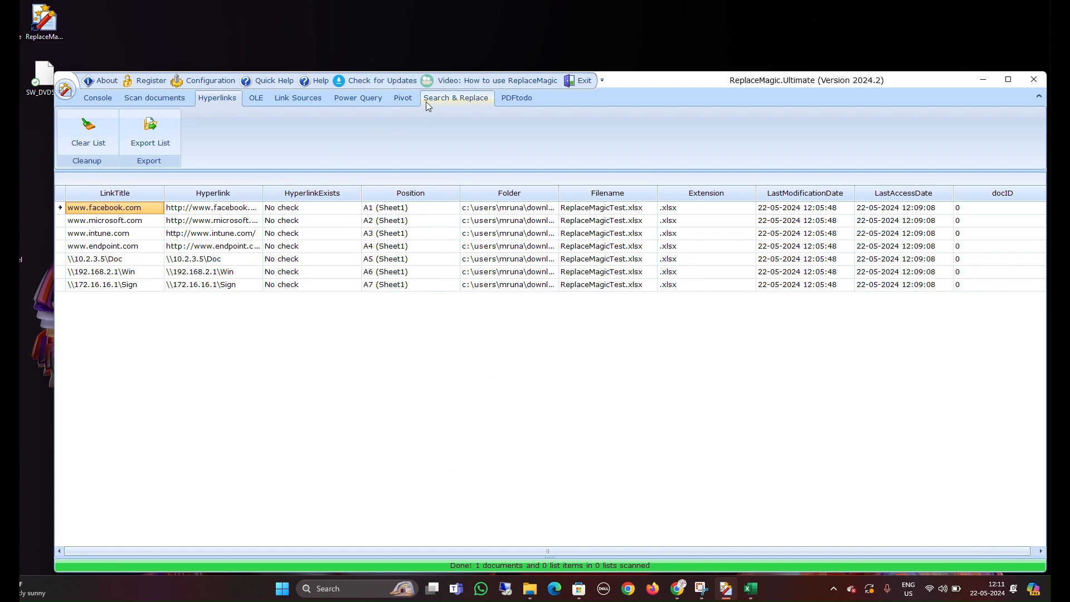
# Step: Open Search & Replace and enter example.com as the search string and test.com as its replacement
pyautogui.click(426, 101)
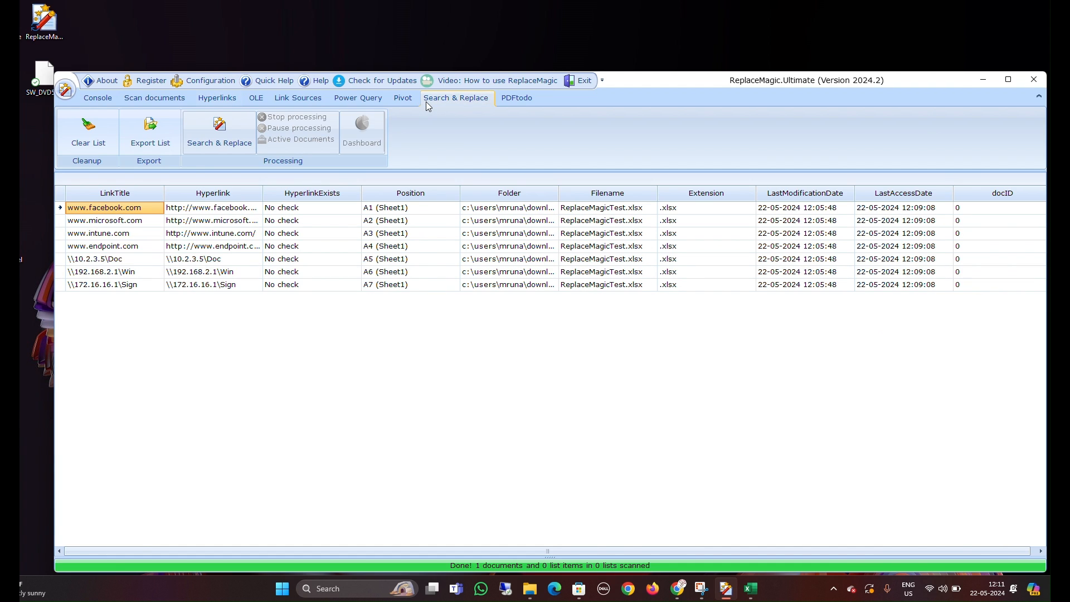
pyautogui.click(226, 140)
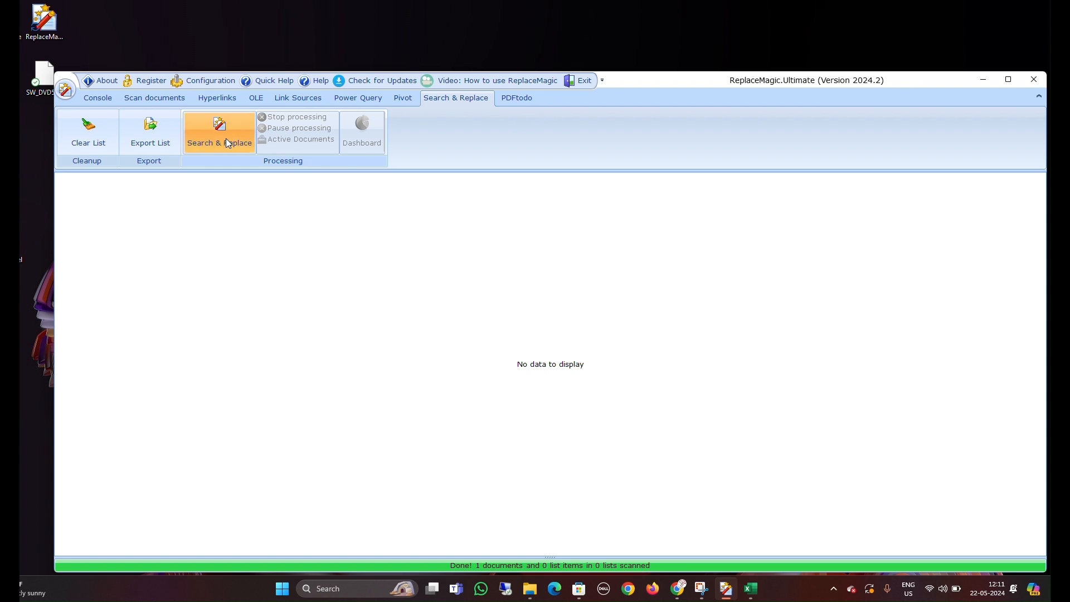
pyautogui.click(603, 368)
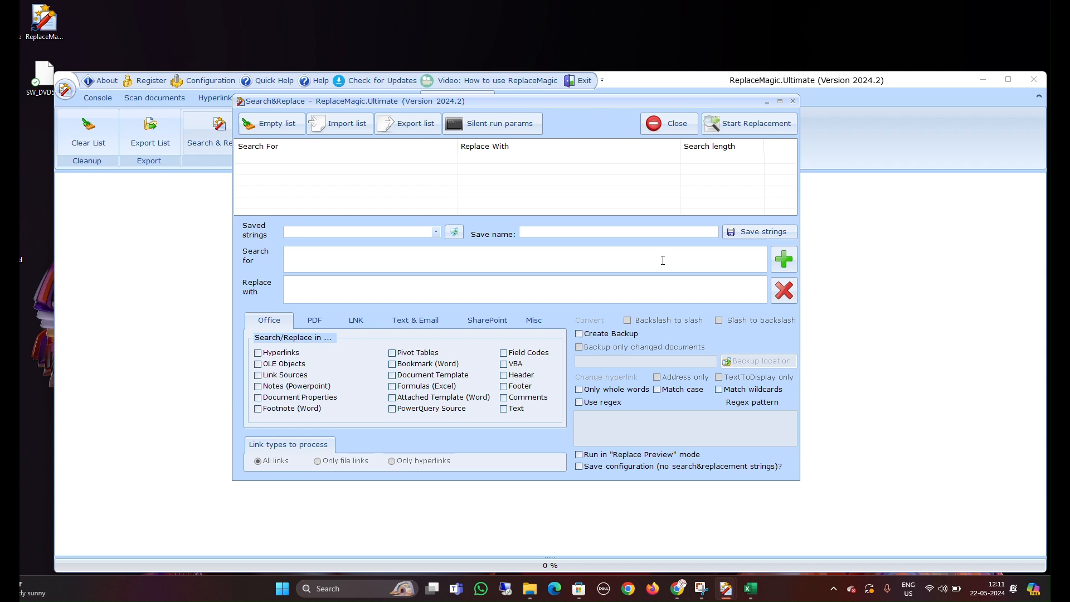
pyautogui.write('e')
pyautogui.write('xa')
pyautogui.write('mple.com')
pyautogui.write('te')
pyautogui.write('st.com')
# Step: Restrict the replacement to Office hyperlinks with TextToDisplay only and add the string pair to the list
pyautogui.click(258, 353)
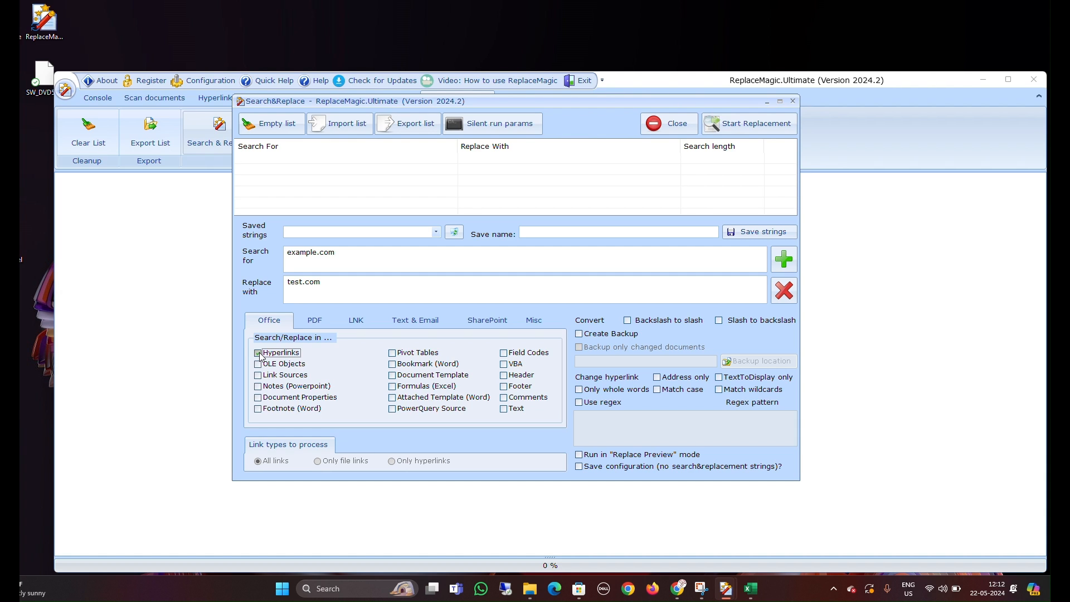
pyautogui.click(719, 378)
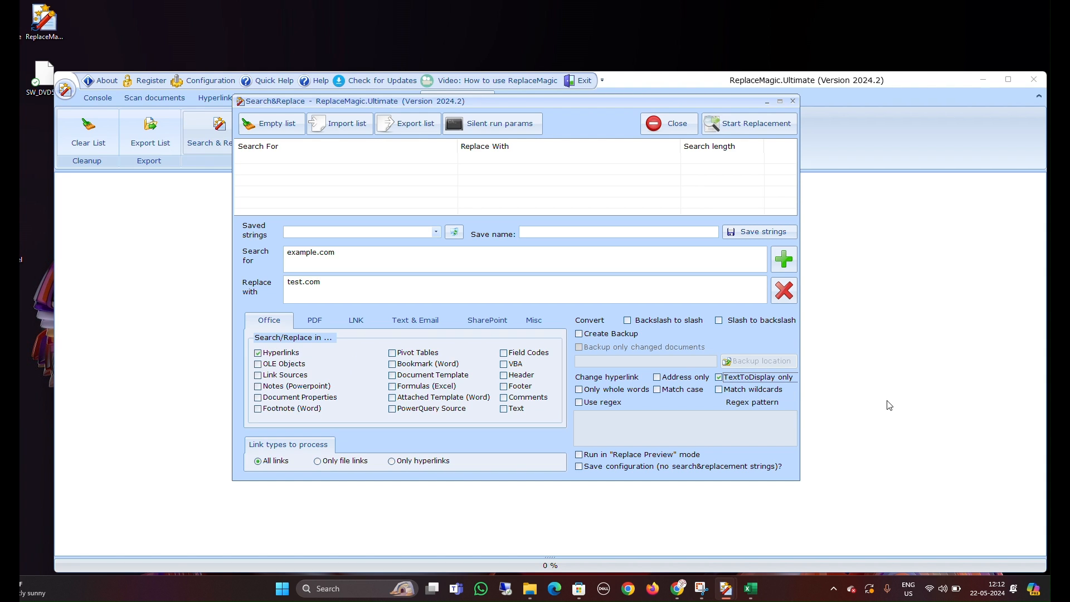
pyautogui.click(790, 262)
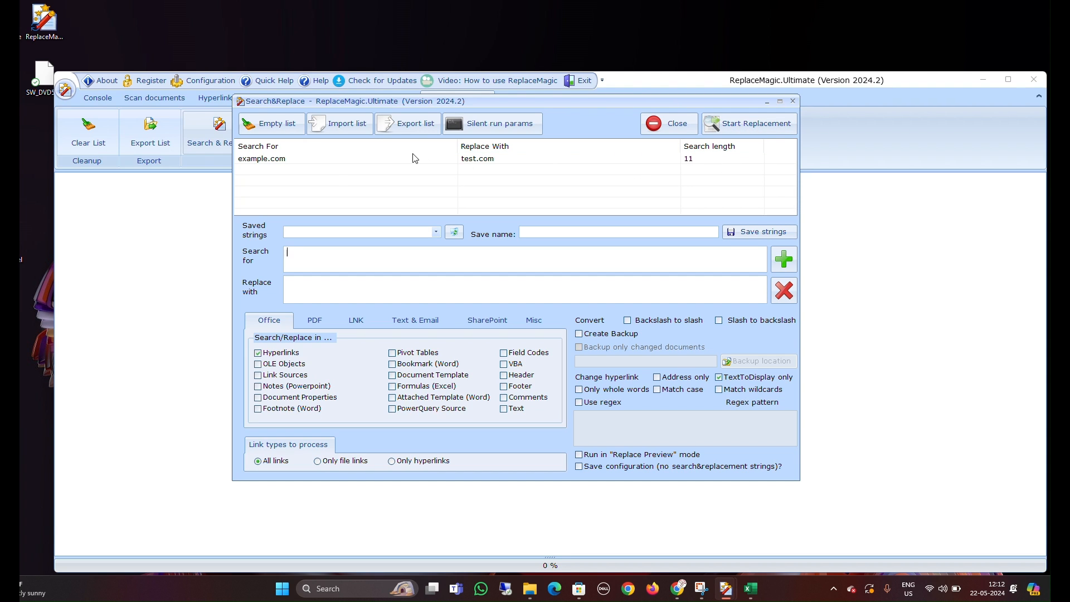
# Step: Export the example.com string pair as KeyPairsSearchReplace.txt to the user profile folder
pyautogui.click(341, 162)
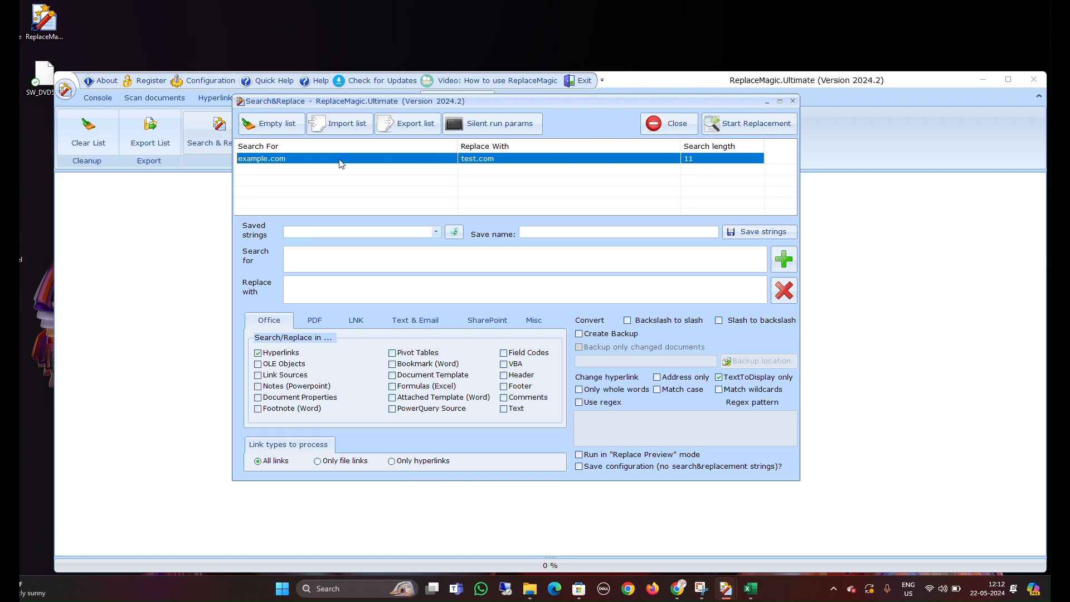
pyautogui.click(401, 125)
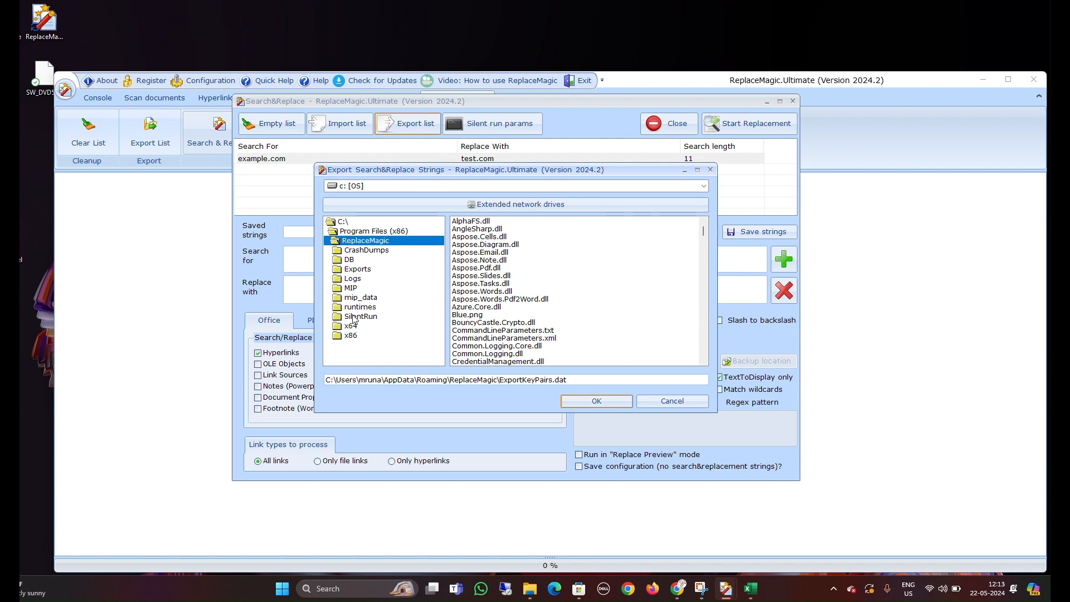
pyautogui.doubleClick(343, 222)
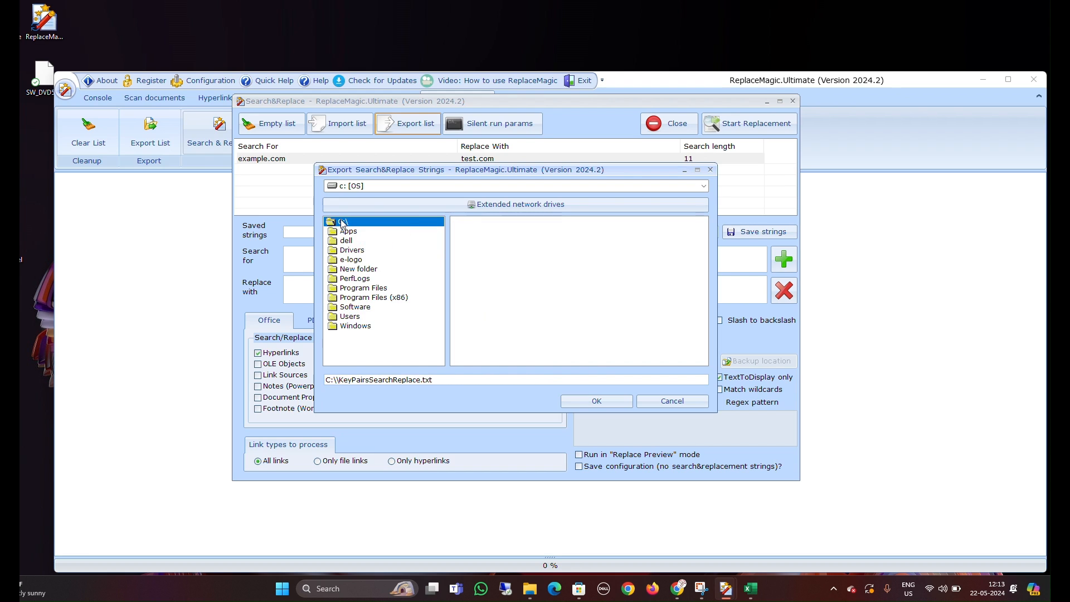
pyautogui.doubleClick(350, 317)
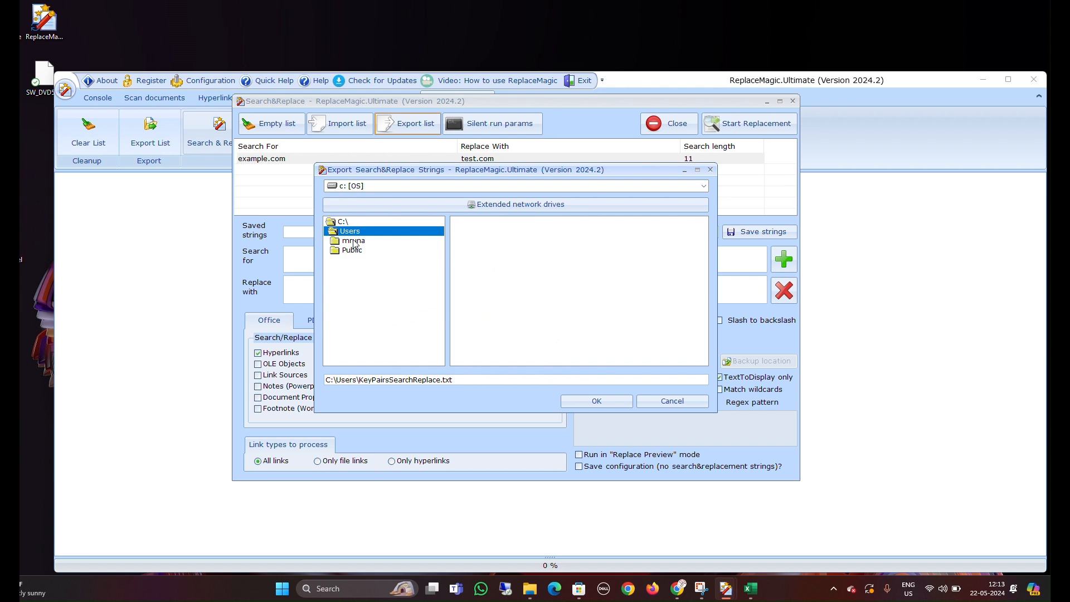
pyautogui.doubleClick(353, 242)
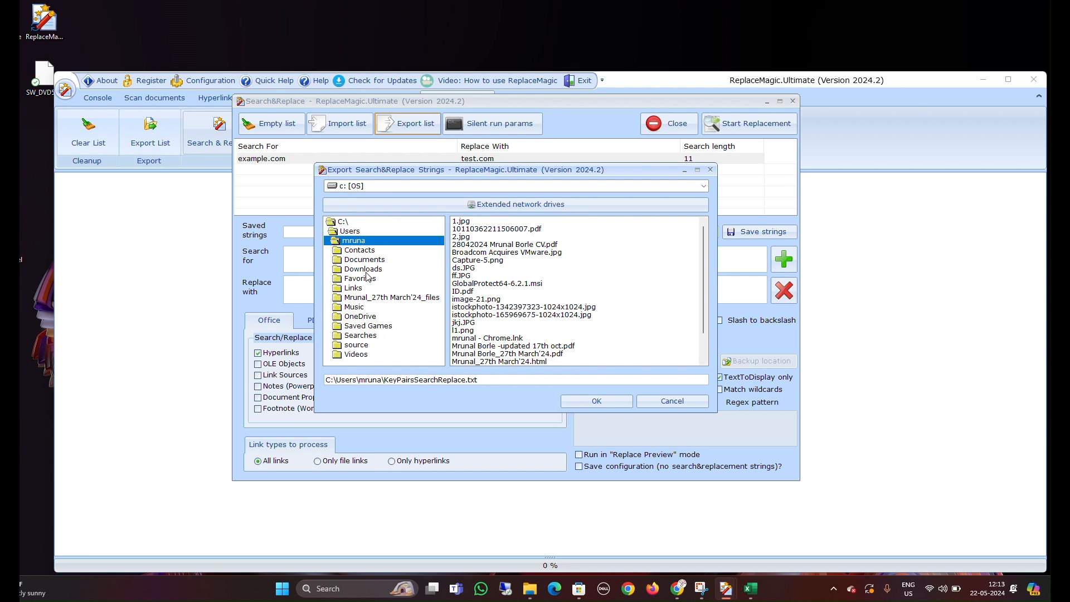
pyautogui.click(363, 270)
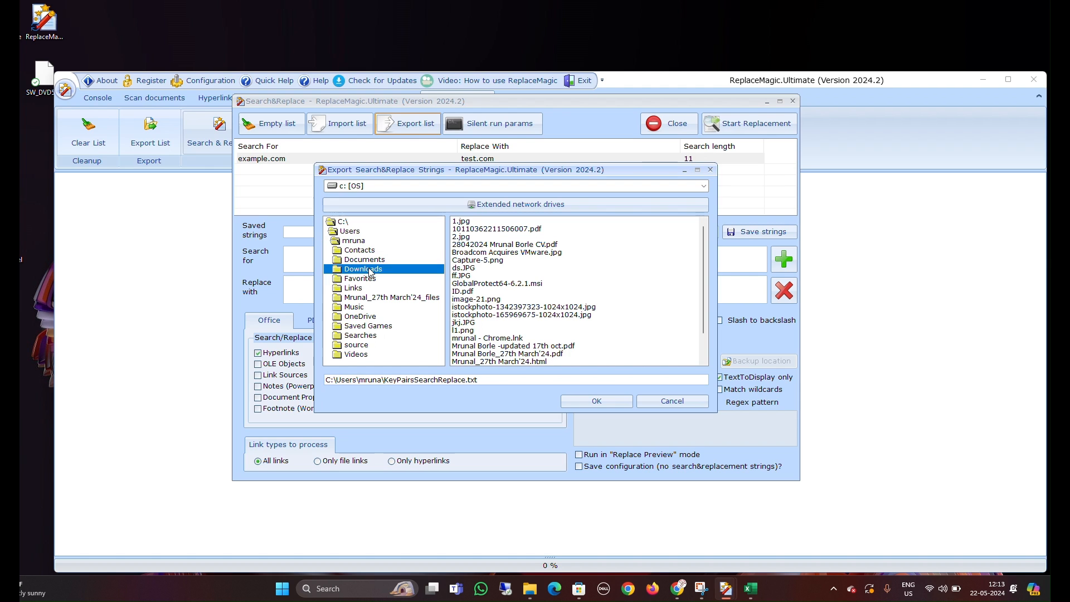
pyautogui.click(613, 403)
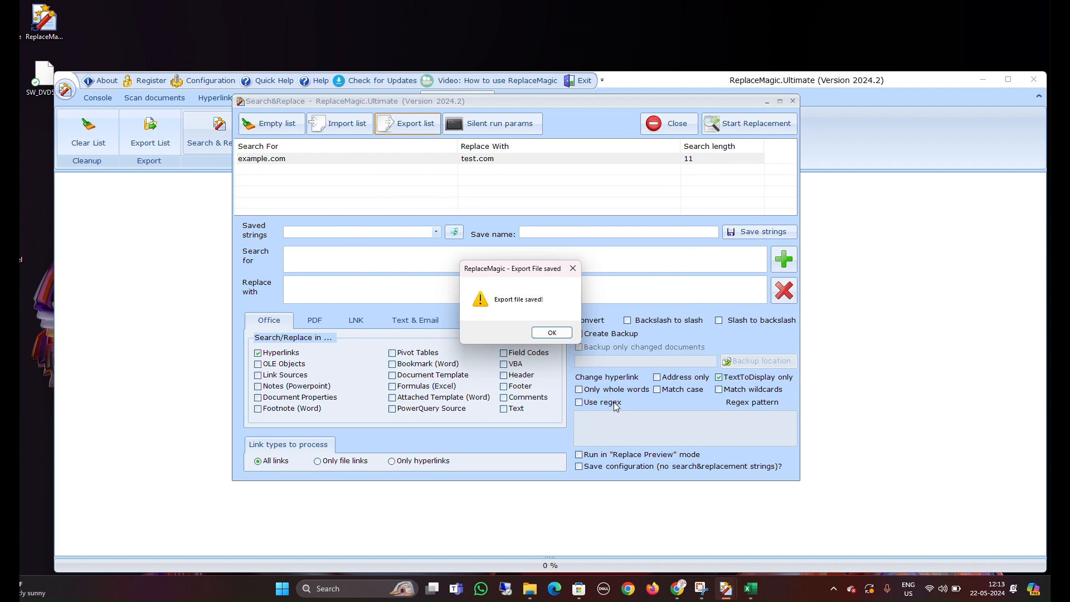
pyautogui.click(549, 333)
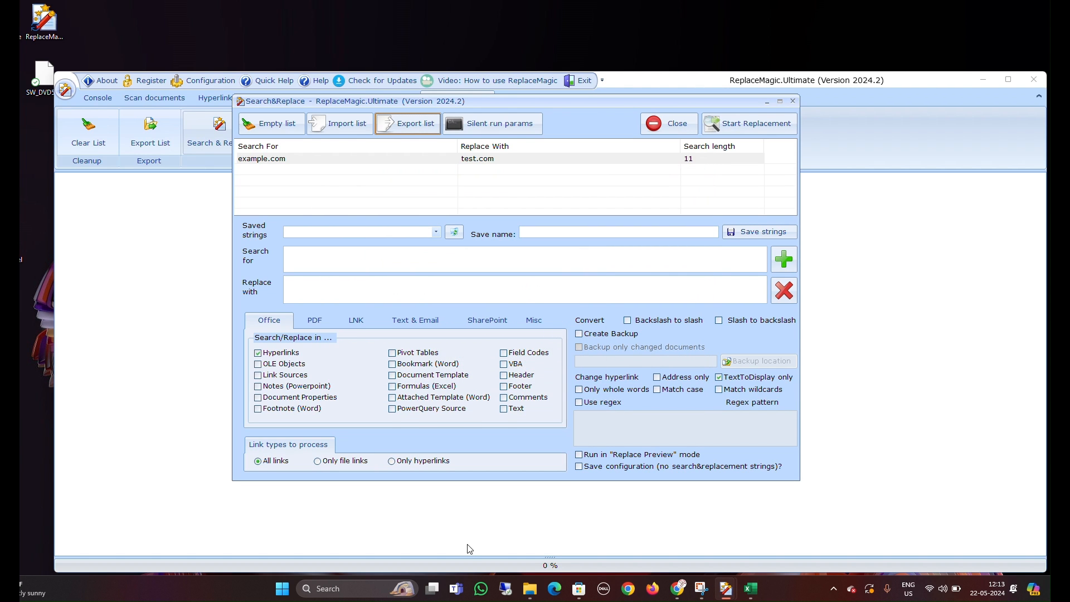
# Step: Look for the exported string list in the Downloads folder in File Explorer and minimize the window
pyautogui.click(529, 591)
pyautogui.click(580, 527)
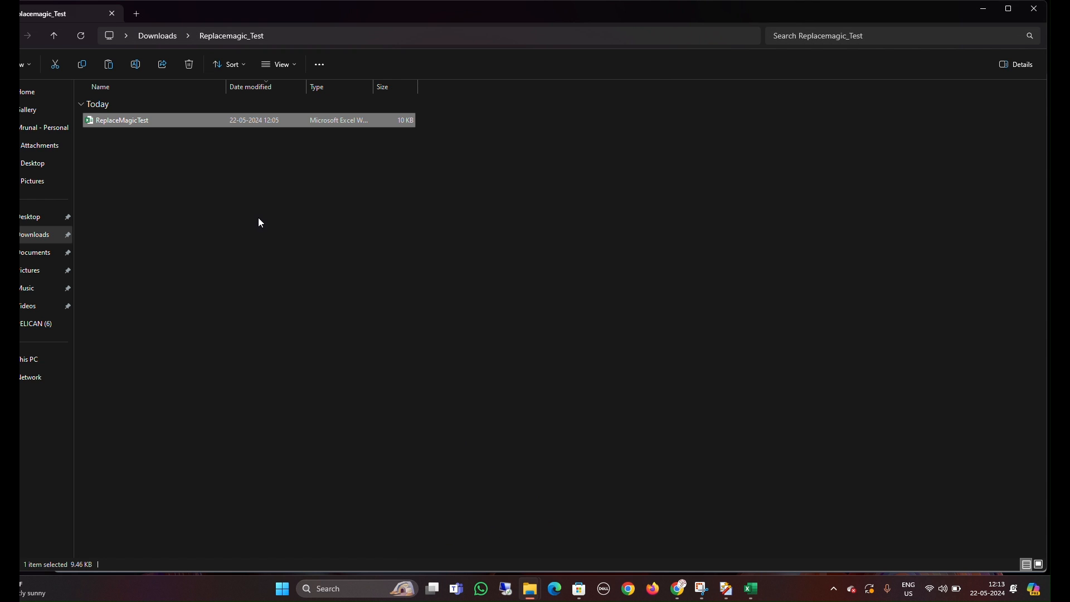
pyautogui.click(154, 39)
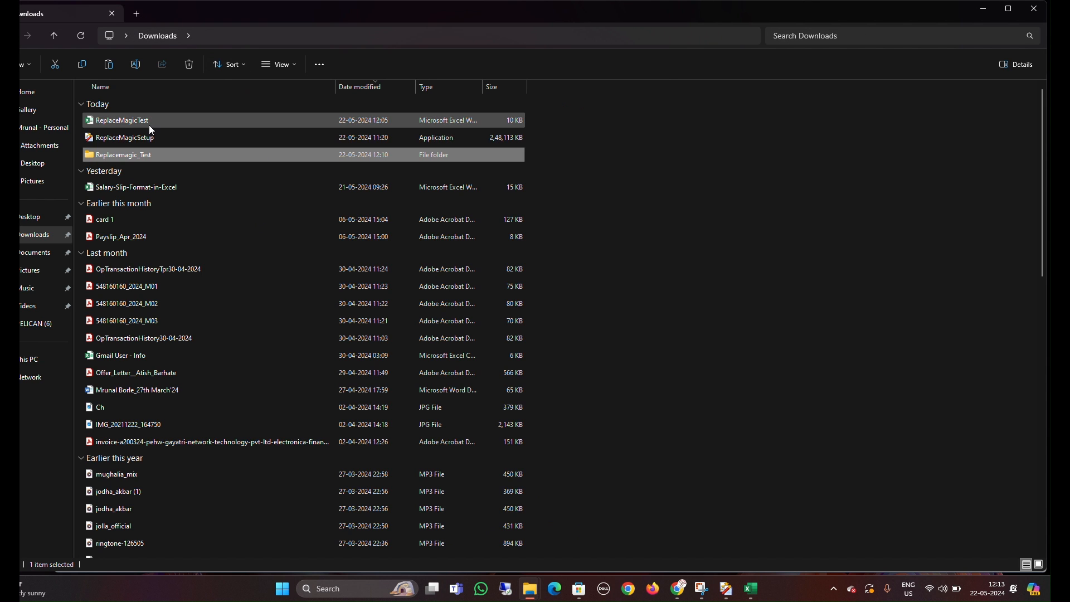
pyautogui.scroll(-13, 730, 317)
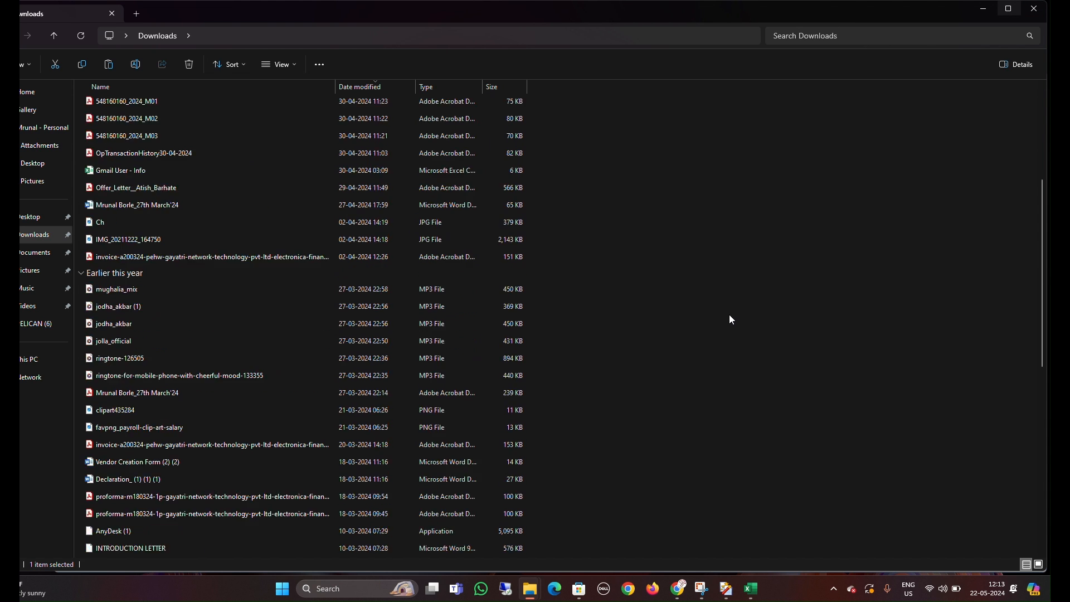
pyautogui.click(244, 425)
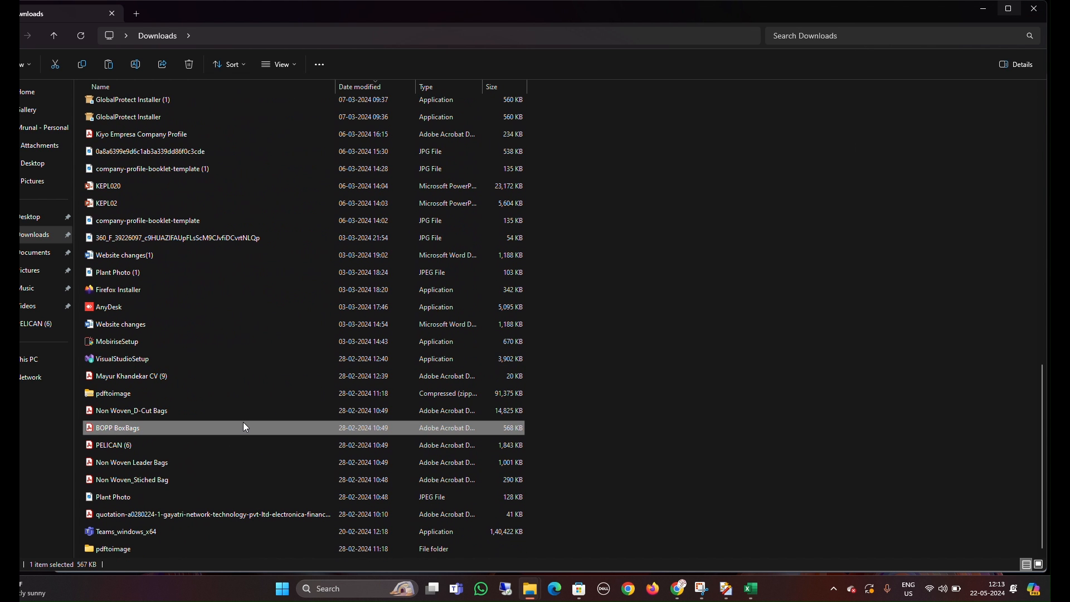
pyautogui.press('r')
pyautogui.press('r')
pyautogui.press('r')
pyautogui.press('r')
pyautogui.press('r')
pyautogui.press('r')
pyautogui.press('r')
pyautogui.press('r')
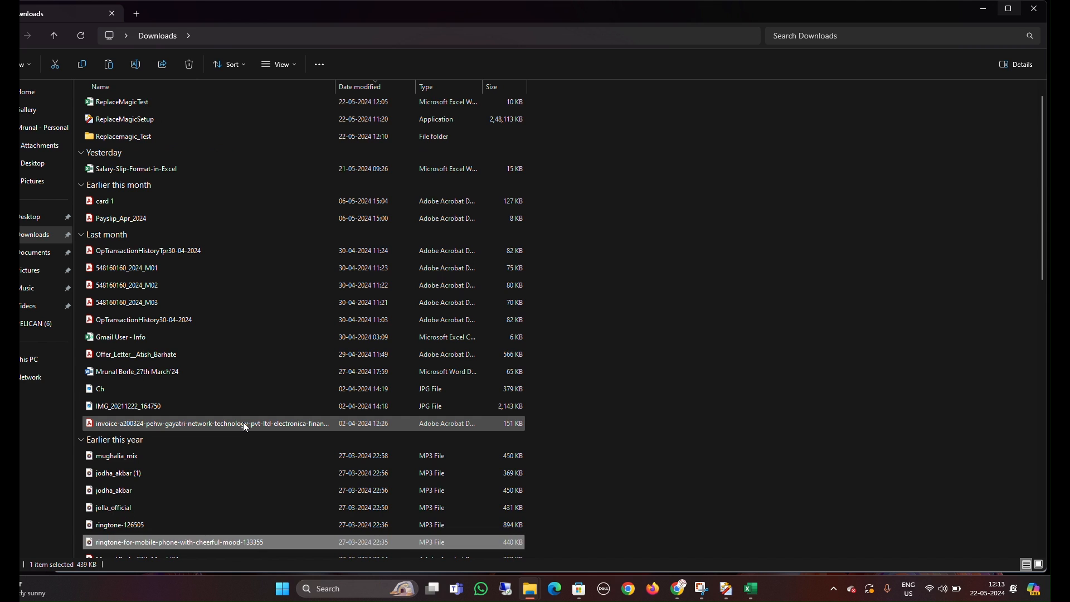
pyautogui.click(408, 319)
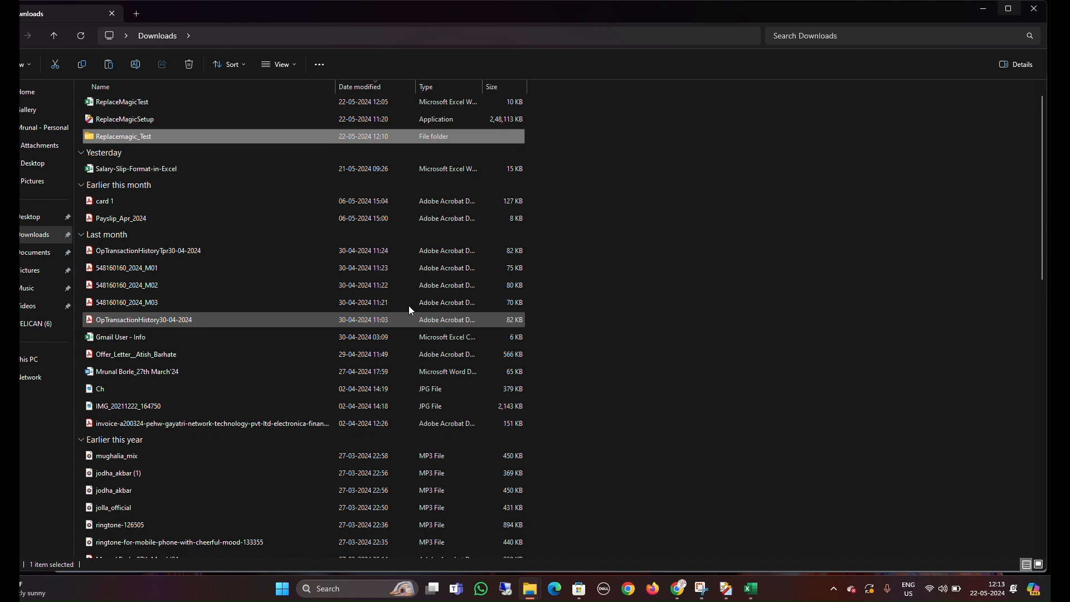
pyautogui.click(984, 9)
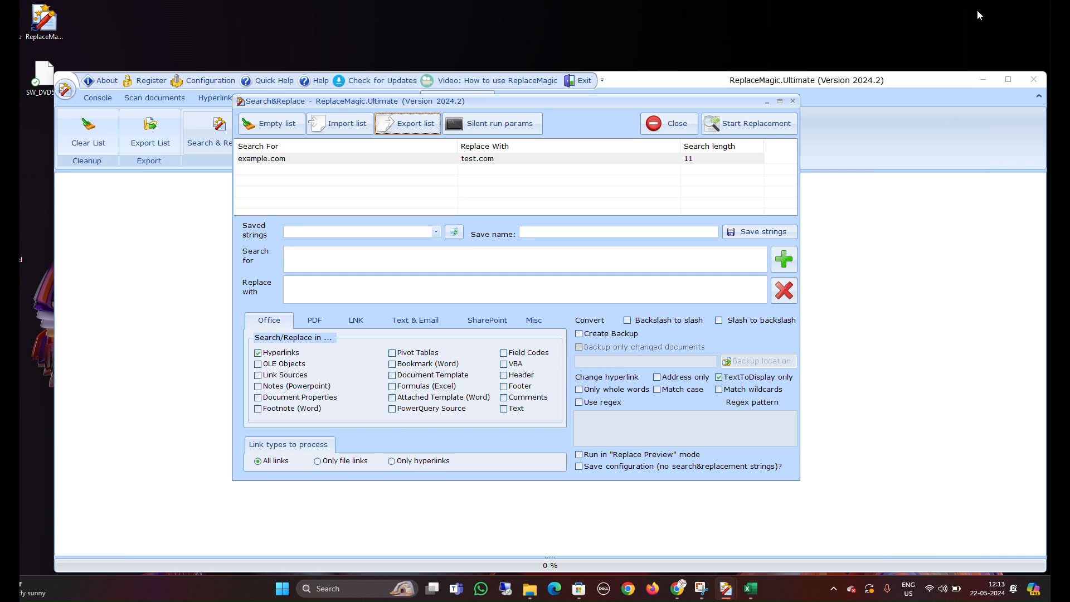
# Step: Export the search and replace list again as KeyPairsSearchReplace.txt, this time into the Downloads folder
pyautogui.click(414, 124)
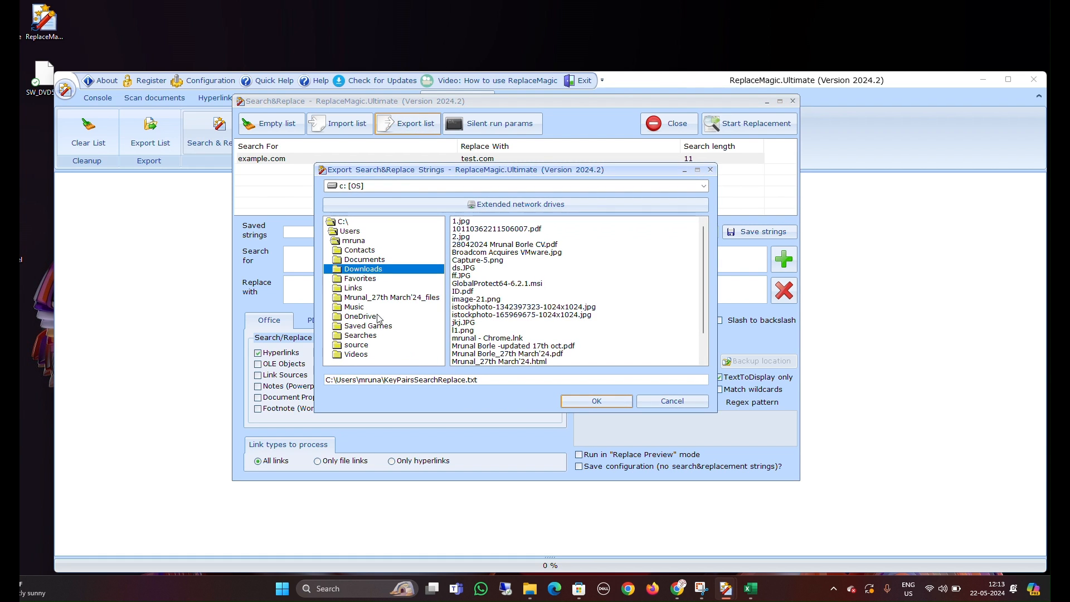
pyautogui.doubleClick(340, 269)
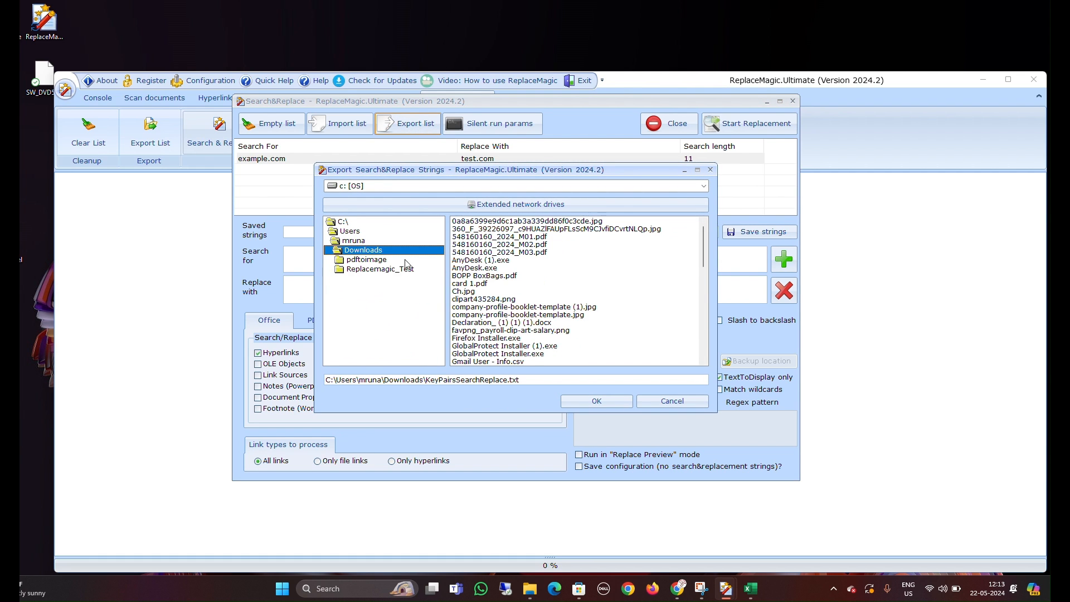
pyautogui.click(393, 271)
pyautogui.click(601, 400)
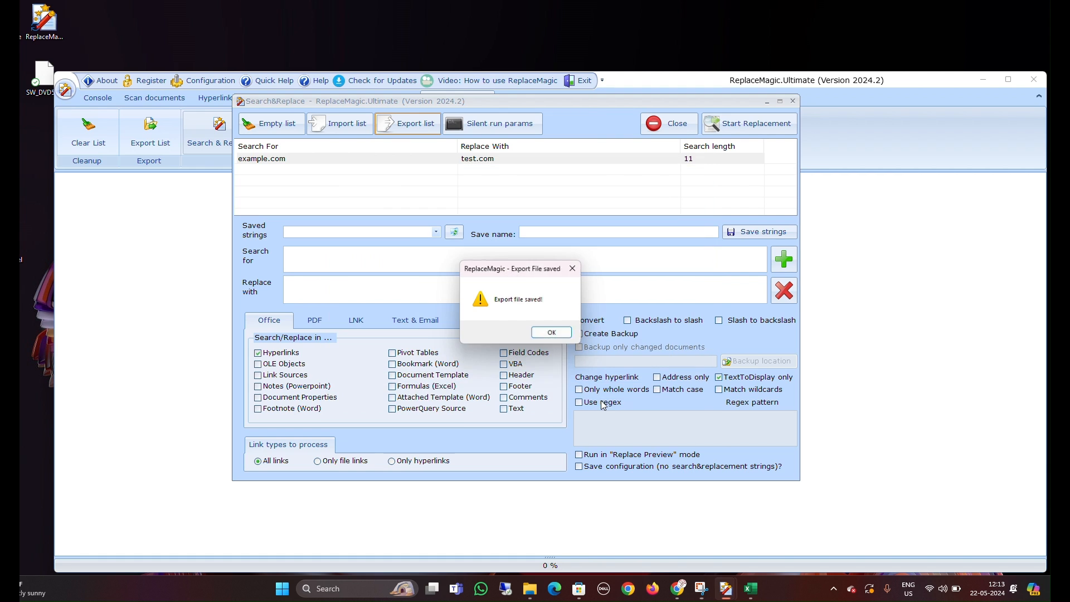
pyautogui.click(552, 333)
# Step: Check the Replacemagic_Test folder, return to Downloads and open the exported KeyPairsSearchReplace text file
pyautogui.moveTo(529, 588)
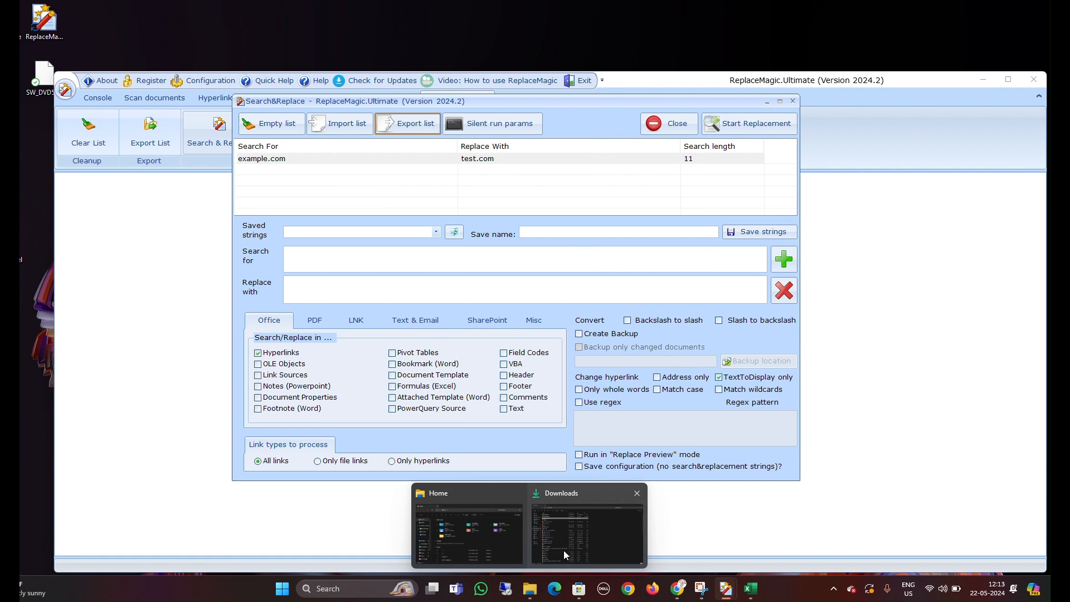
pyautogui.click(573, 535)
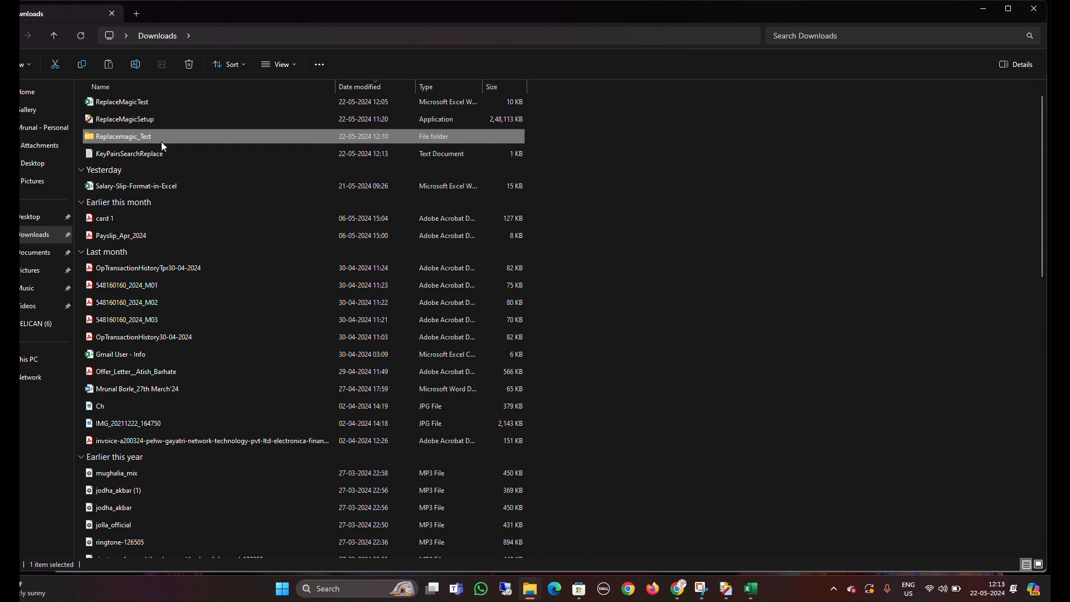
pyautogui.doubleClick(161, 140)
pyautogui.click(54, 35)
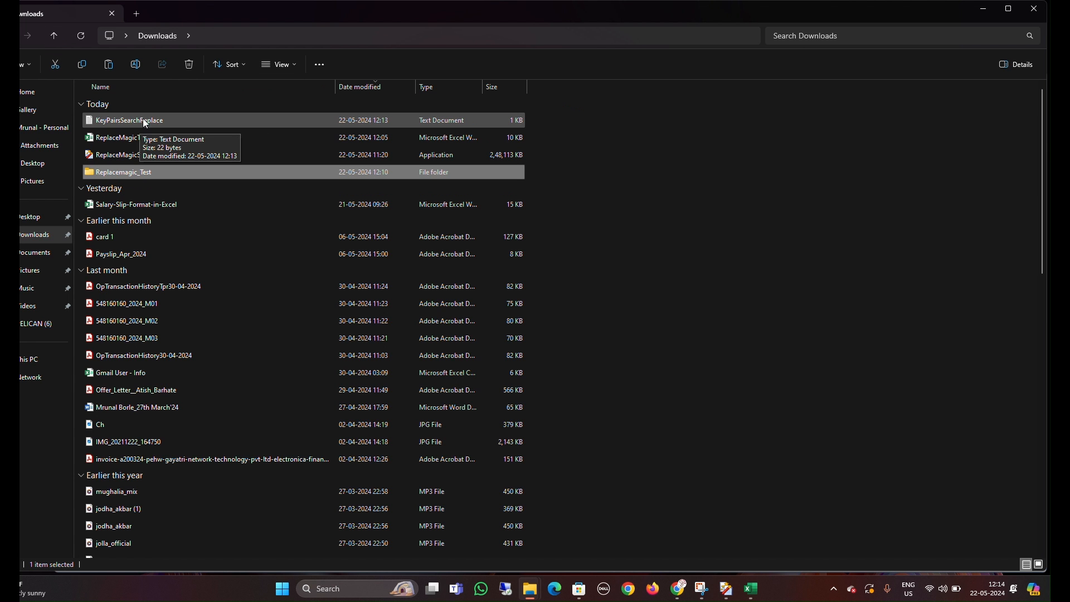
pyautogui.click(167, 125)
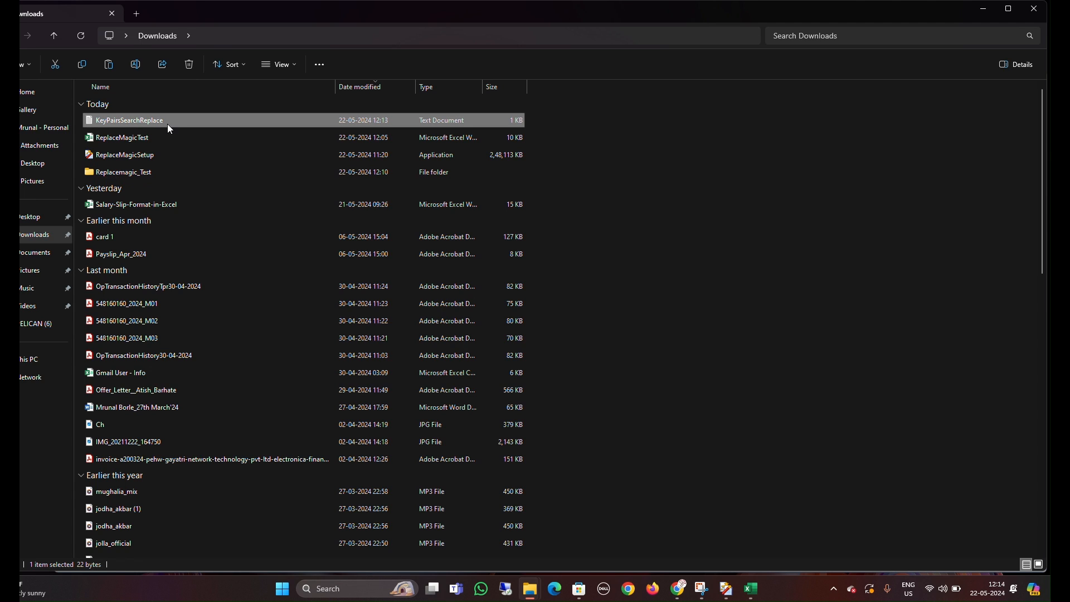
pyautogui.doubleClick(167, 123)
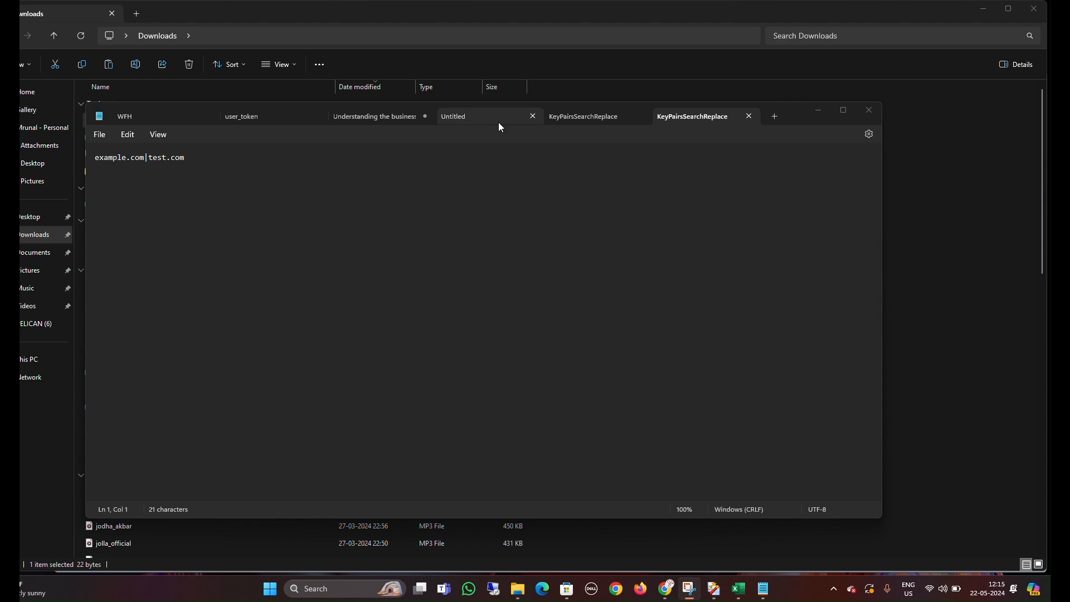
# Step: Close the duplicate and unrelated Notepad documents without saving, keeping only KeyPairsSearchReplace open
pyautogui.click(749, 116)
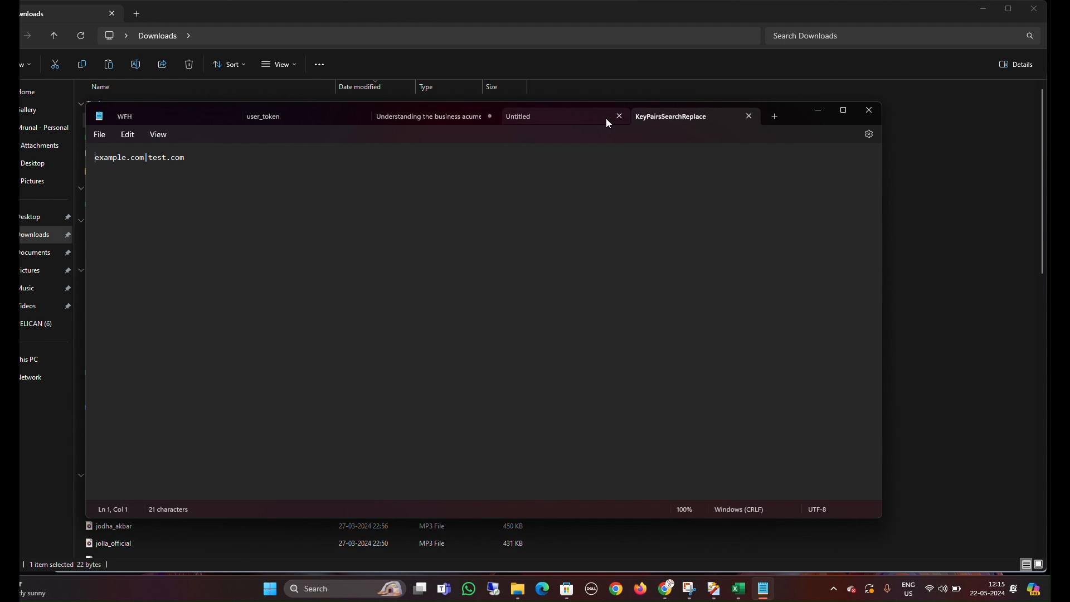
pyautogui.click(621, 116)
pyautogui.click(501, 117)
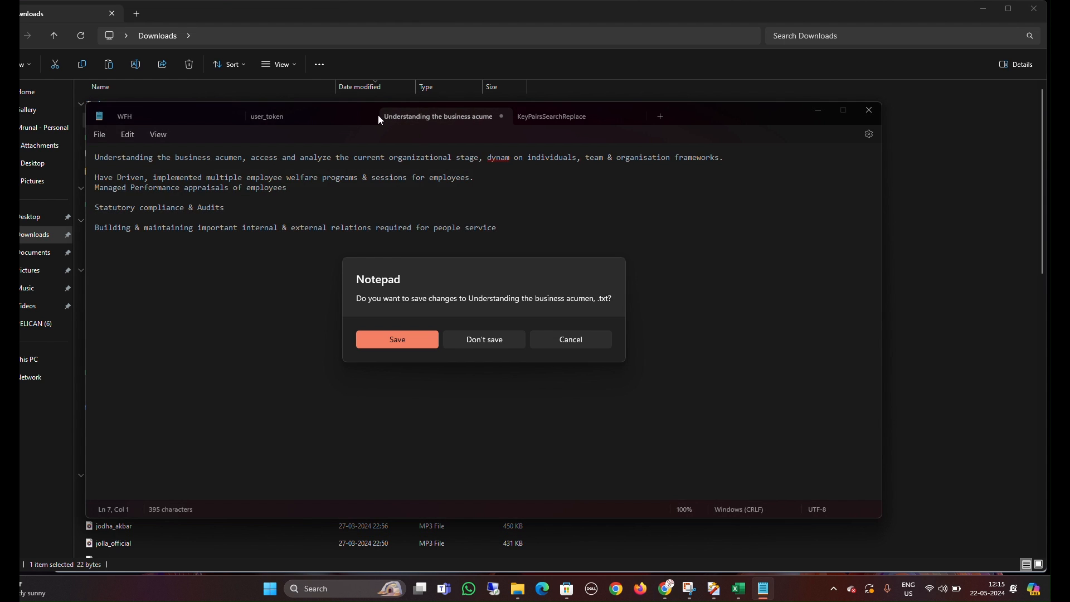
pyautogui.click(487, 339)
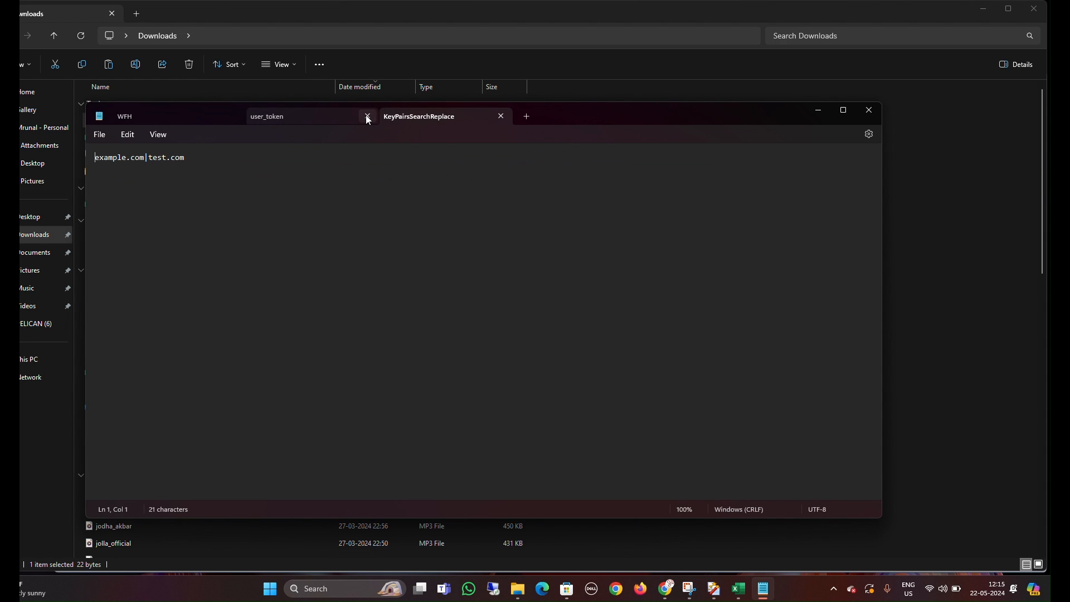
pyautogui.click(368, 117)
pyautogui.click(511, 345)
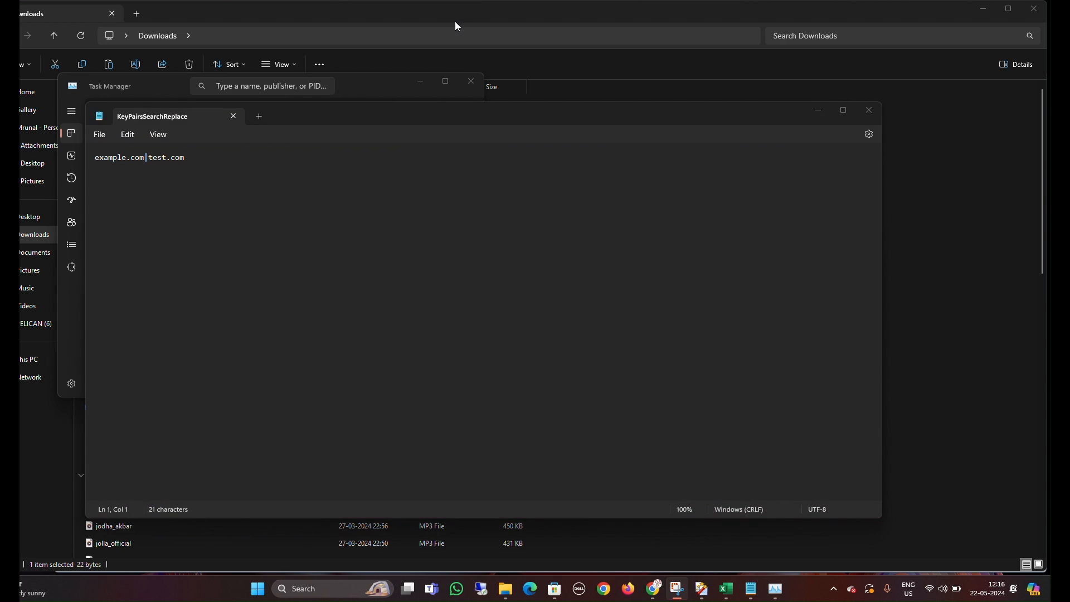
pyautogui.moveTo(727, 589)
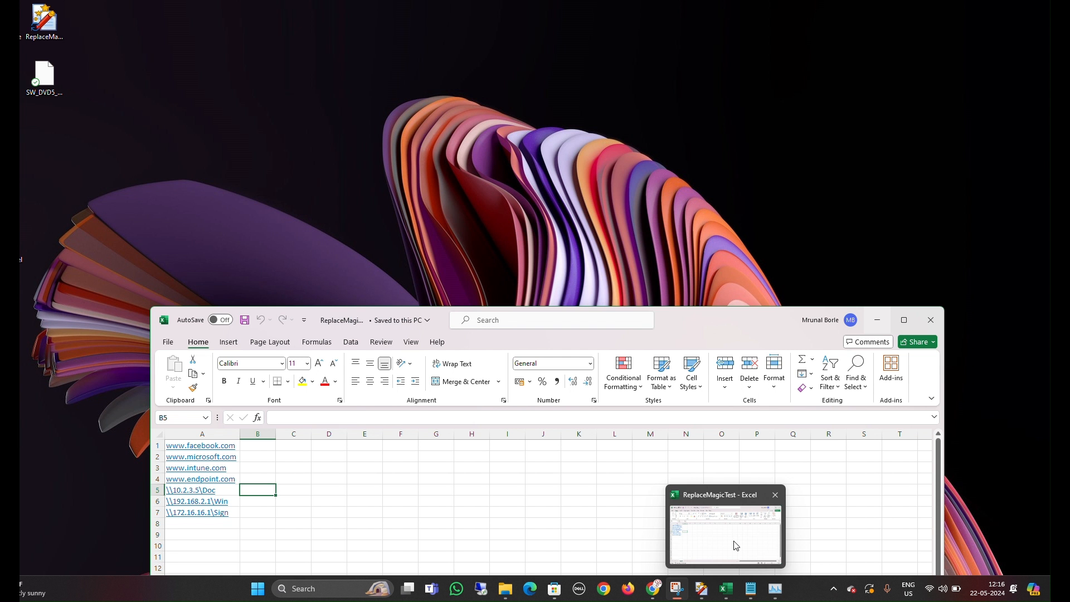
pyautogui.click(741, 549)
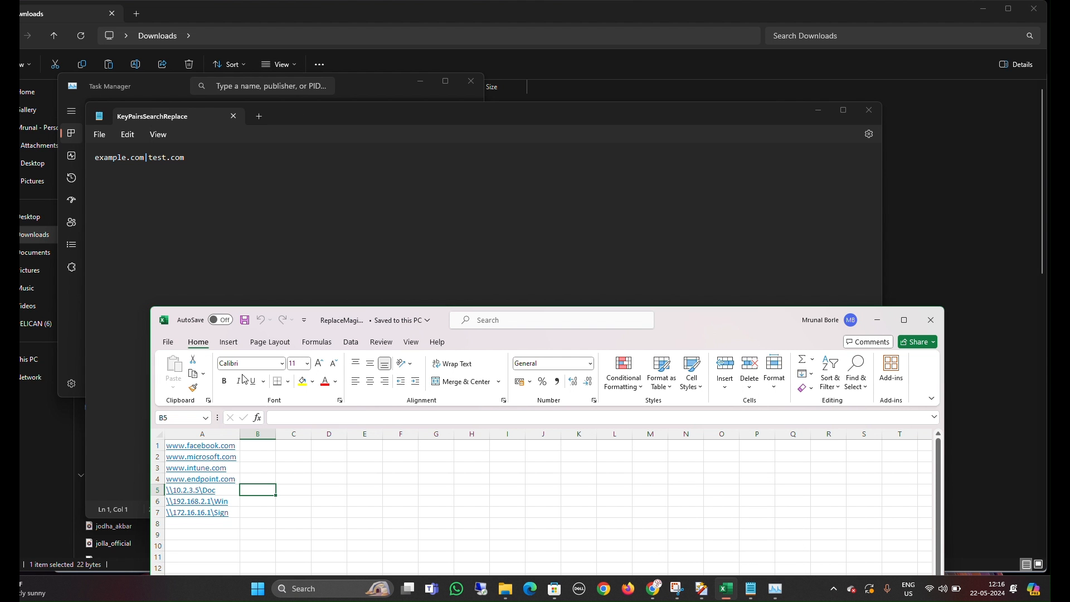
pyautogui.click(252, 444)
pyautogui.press('Left')
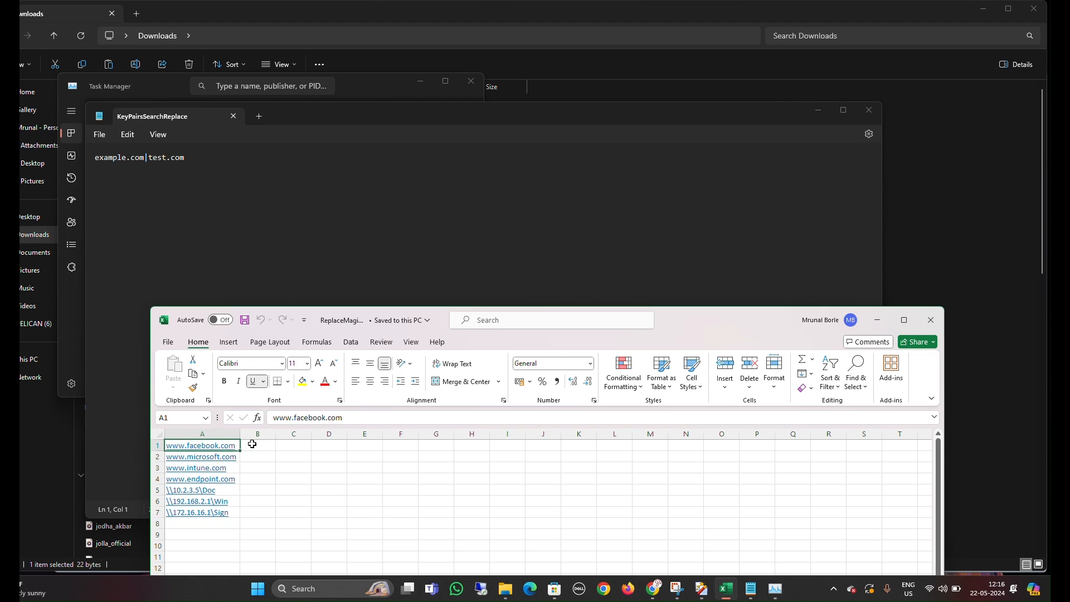
pyautogui.hotkey('ctrl', 'c')
pyautogui.click(145, 158)
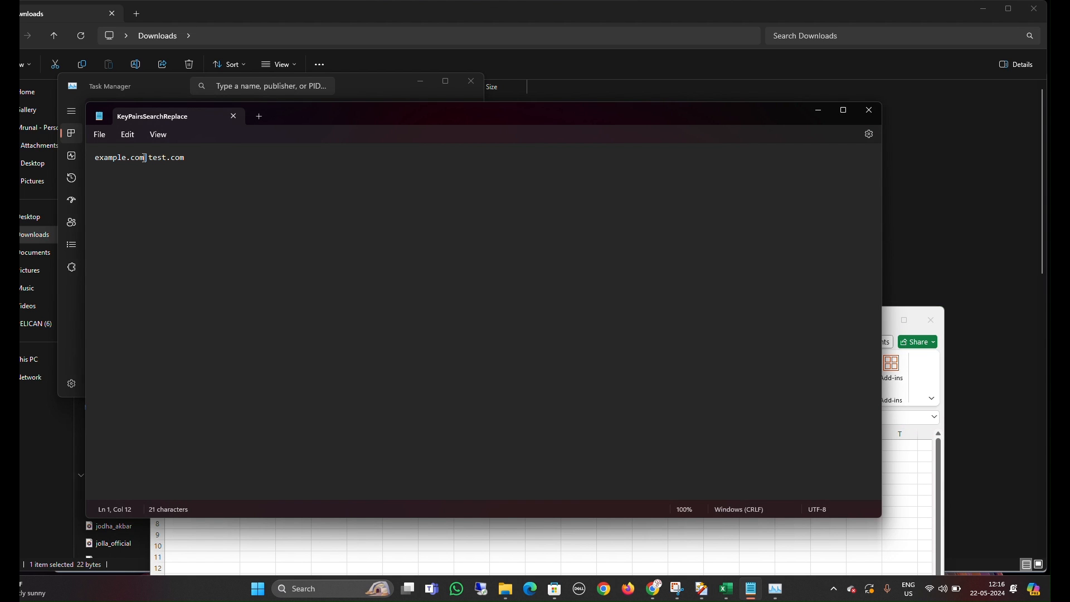
pyautogui.moveTo(145, 158); pyautogui.dragTo(95, 158)
pyautogui.hotkey('ctrl', 'v')
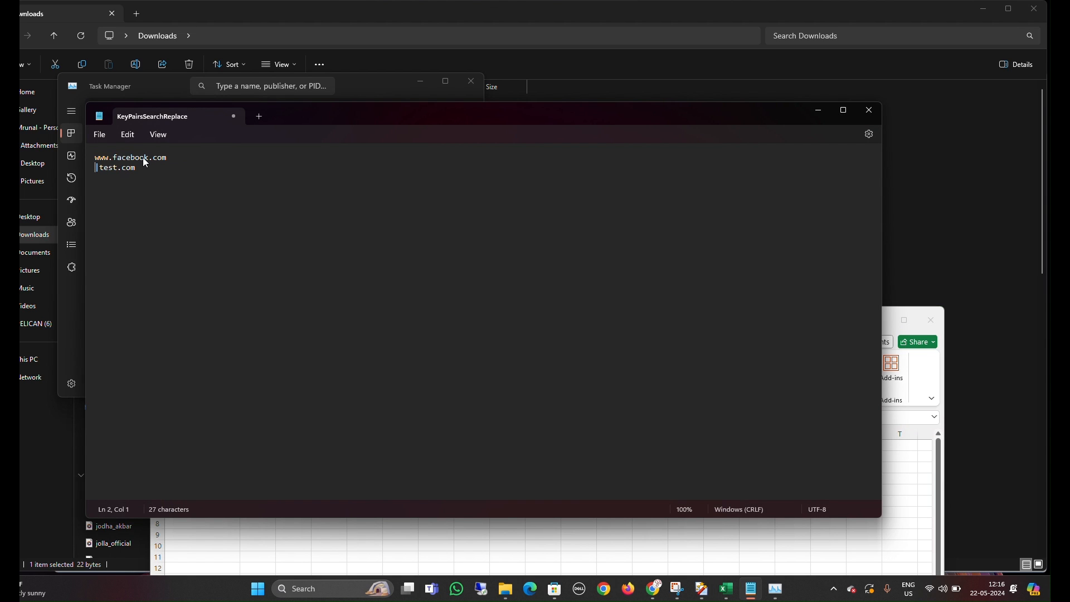
pyautogui.press('BackSpace')
pyautogui.press('Return')
pyautogui.click(377, 535)
pyautogui.press('Escape')
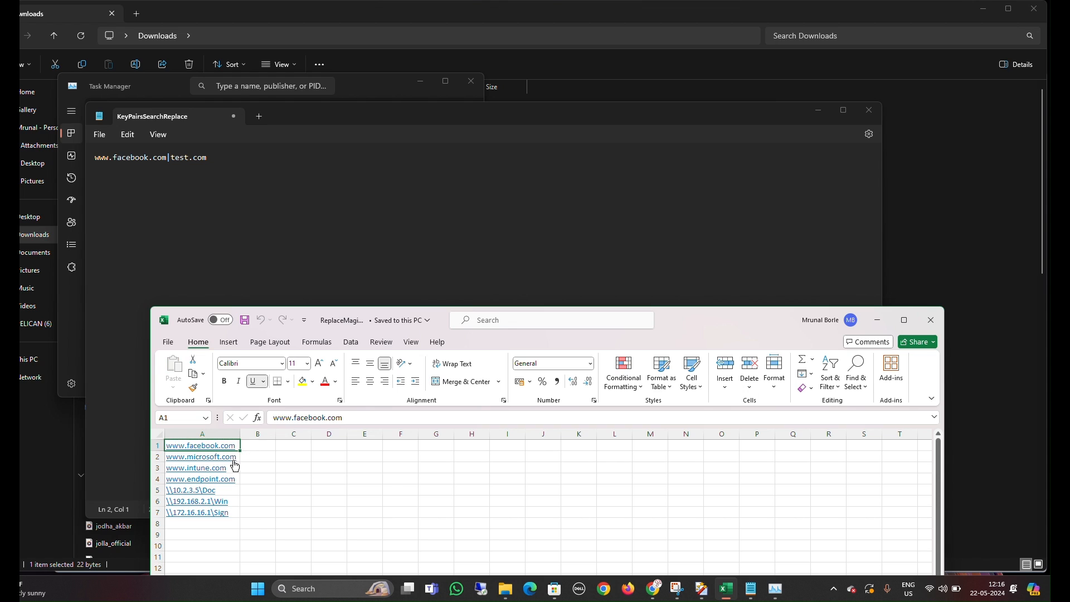
pyautogui.press('Down')
pyautogui.hotkey('ctrl', 'c')
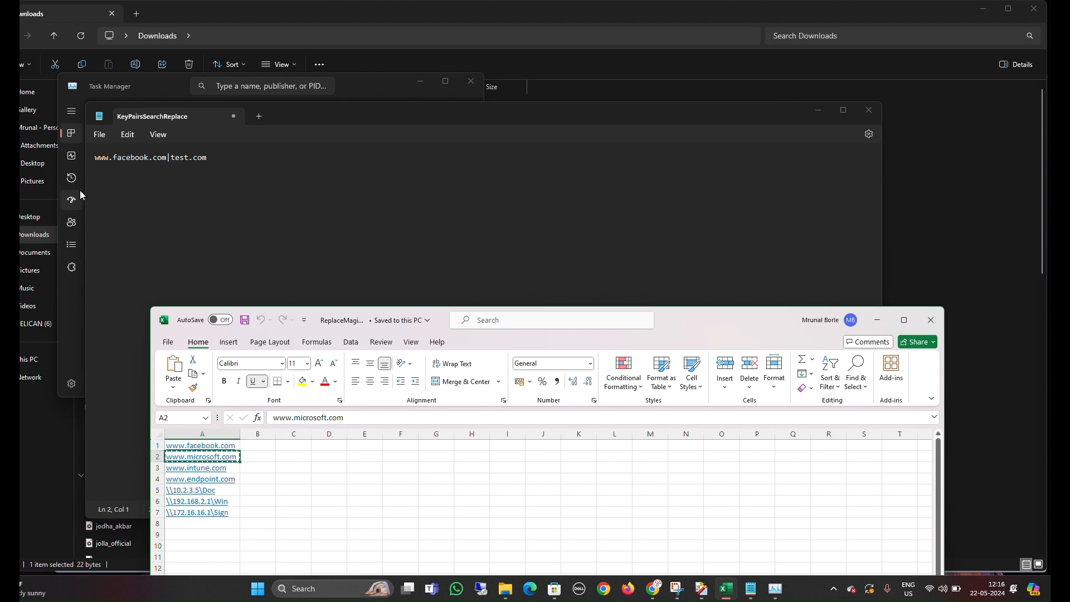
pyautogui.click(99, 167)
pyautogui.hotkey('ctrl', 'v')
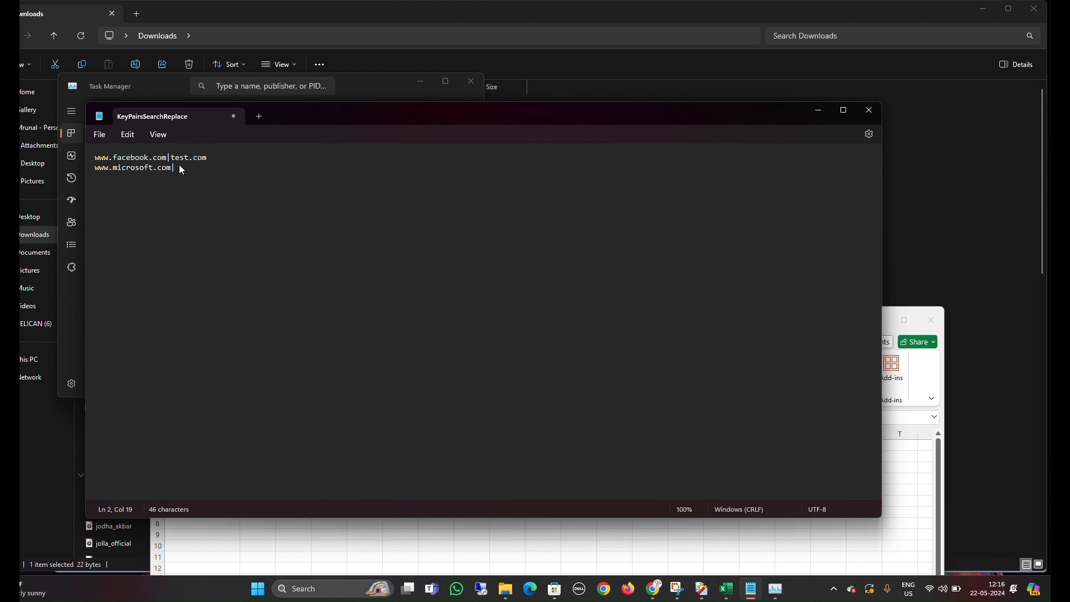
pyautogui.write('|www.defender.com')
pyautogui.press('Return')
pyautogui.click(373, 551)
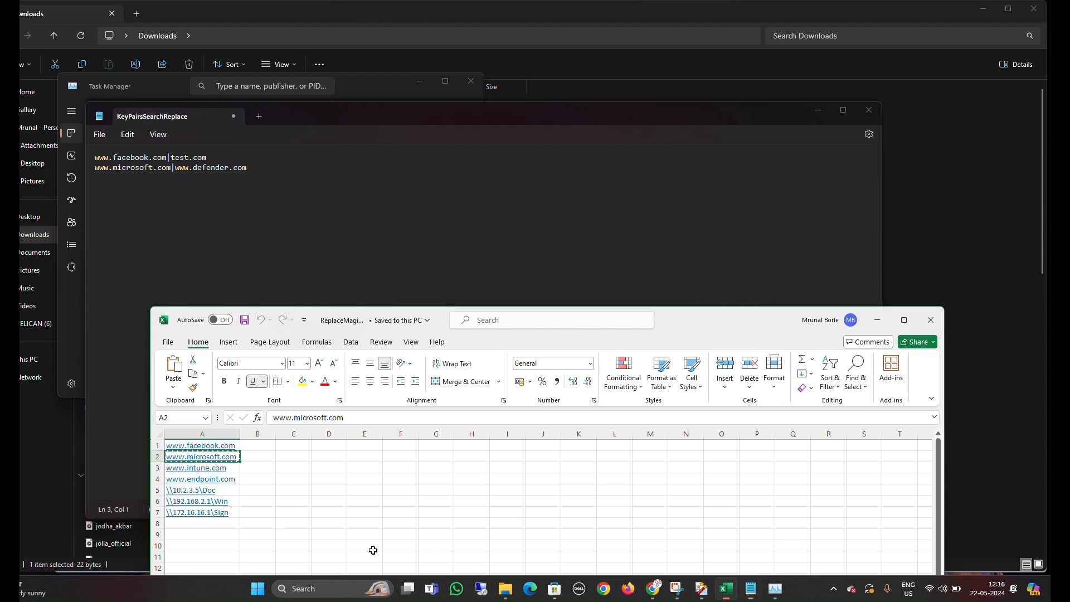
pyautogui.click(232, 472)
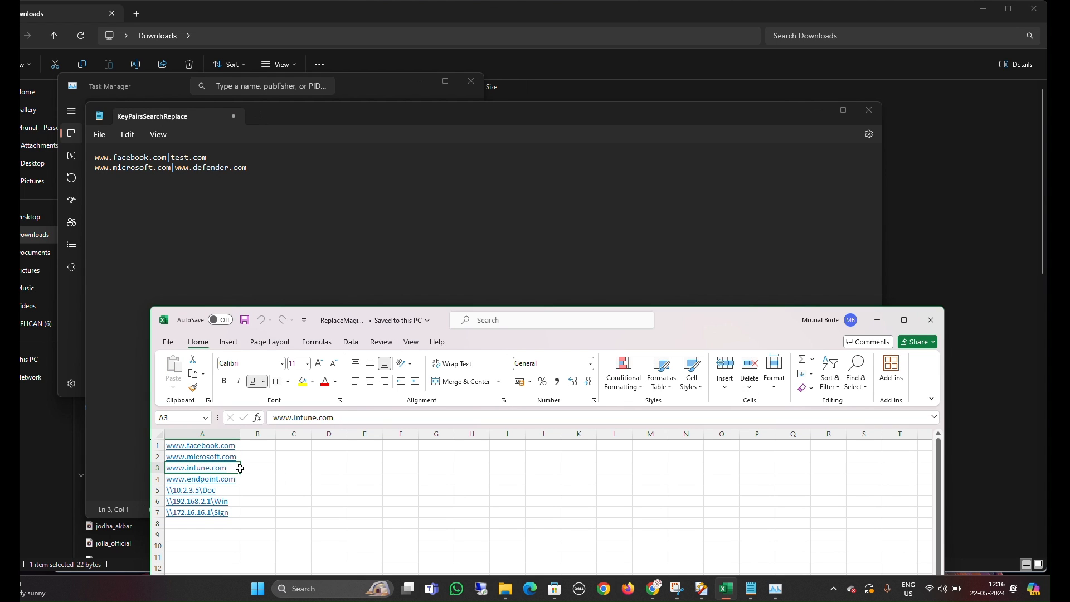
pyautogui.tripleClick(347, 419)
pyautogui.hotkey('ctrl', 'c')
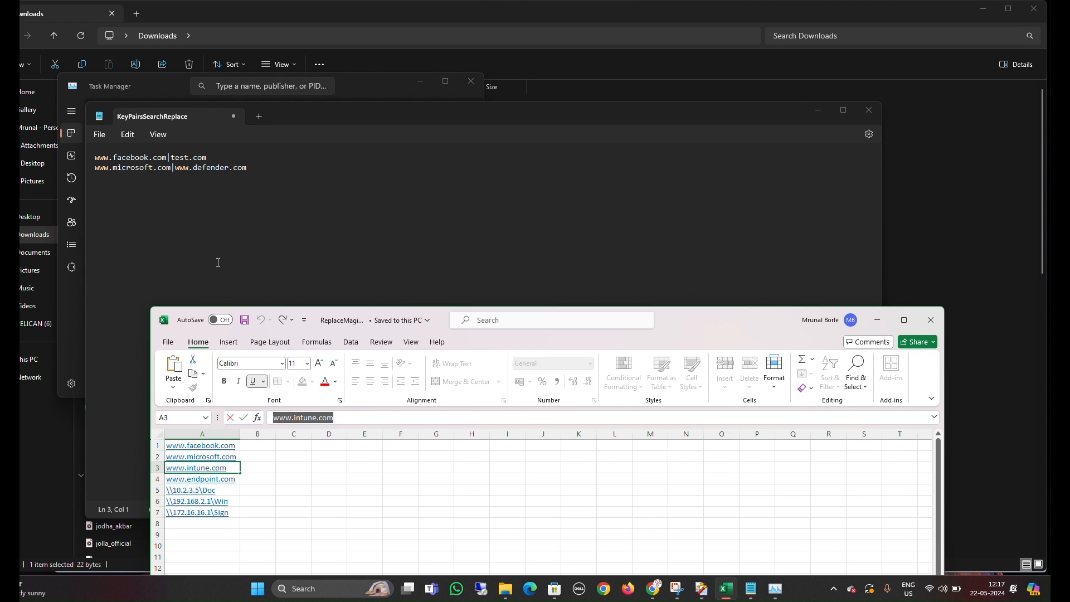
pyautogui.click(259, 172)
pyautogui.hotkey('ctrl', 'v')
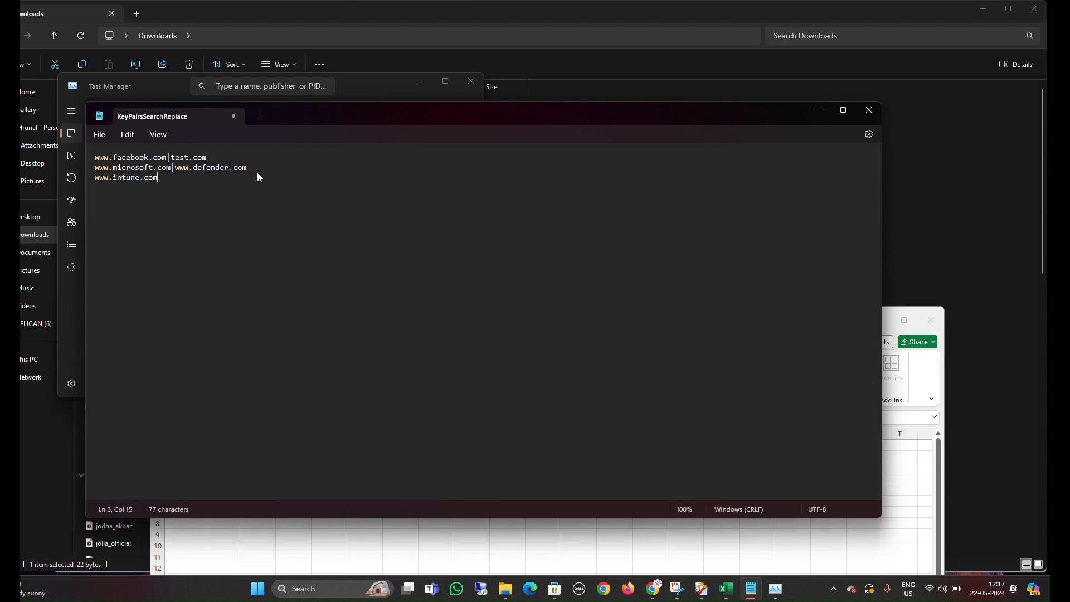
pyautogui.write('|')
pyautogui.write('www.gntechno.com')
pyautogui.press('Return')
pyautogui.click(318, 551)
pyautogui.click(324, 504)
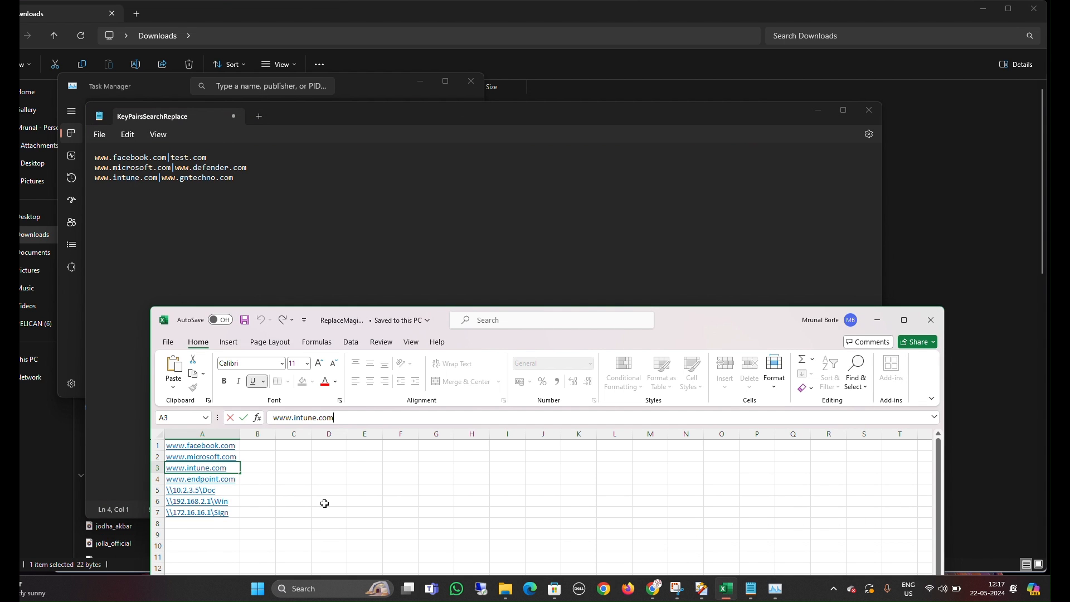
pyautogui.click(267, 471)
pyautogui.press('Down')
pyautogui.press('Down')
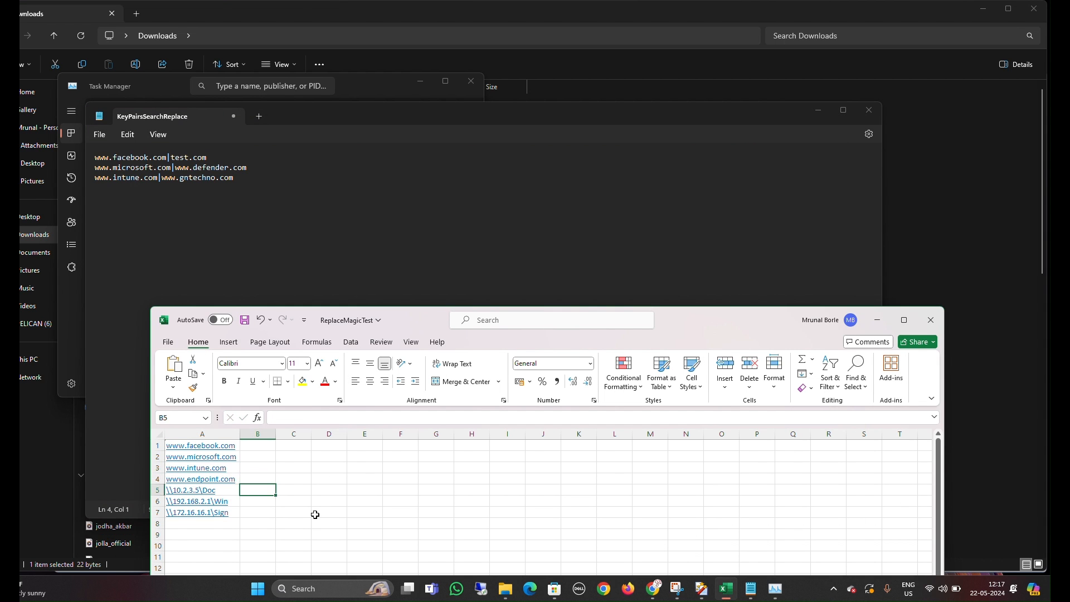
pyautogui.press('Left')
pyautogui.press('Up')
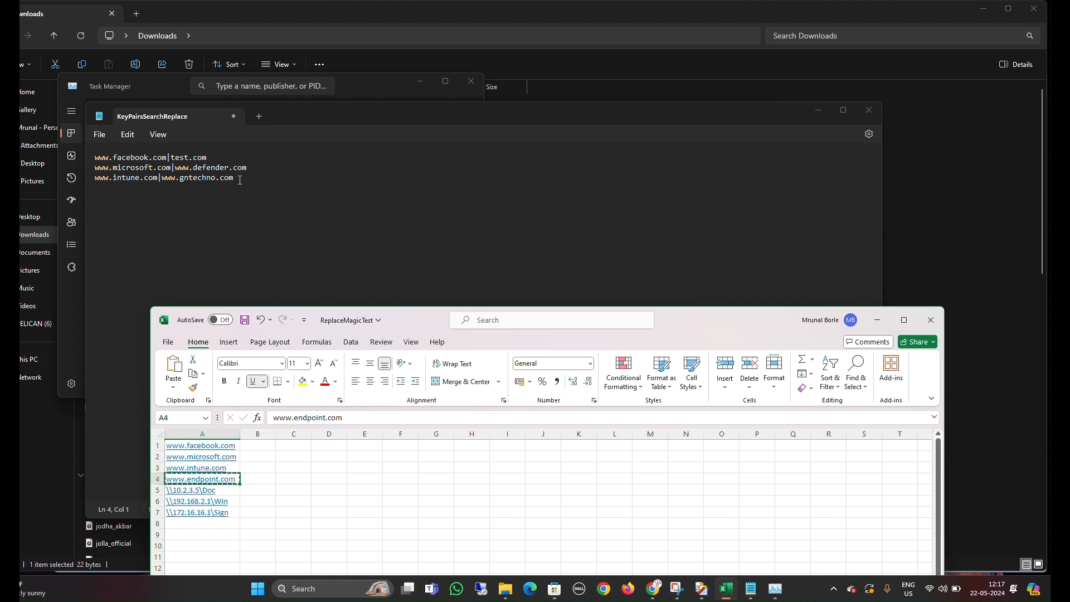
pyautogui.click(240, 179)
pyautogui.press('Return')
pyautogui.hotkey('ctrl', 'v')
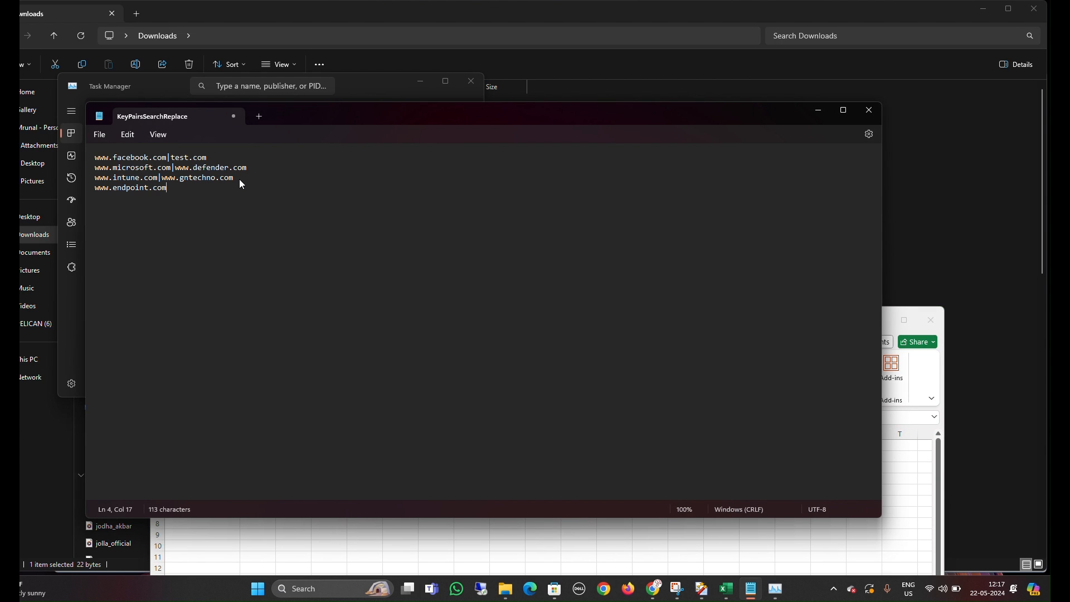
pyautogui.write('|')
pyautogui.hotkey('alt', 'Tab')
pyautogui.click(216, 187)
pyautogui.write('ilink.co.in')
pyautogui.press('Return')
# Step: Copy the path from cell A5 into the fifth line and complete the pair as \\10.2.3.5\Doc|\\10.3.4.1\Test\CMD
pyautogui.hotkey('alt', 'Tab')
pyautogui.click(231, 499)
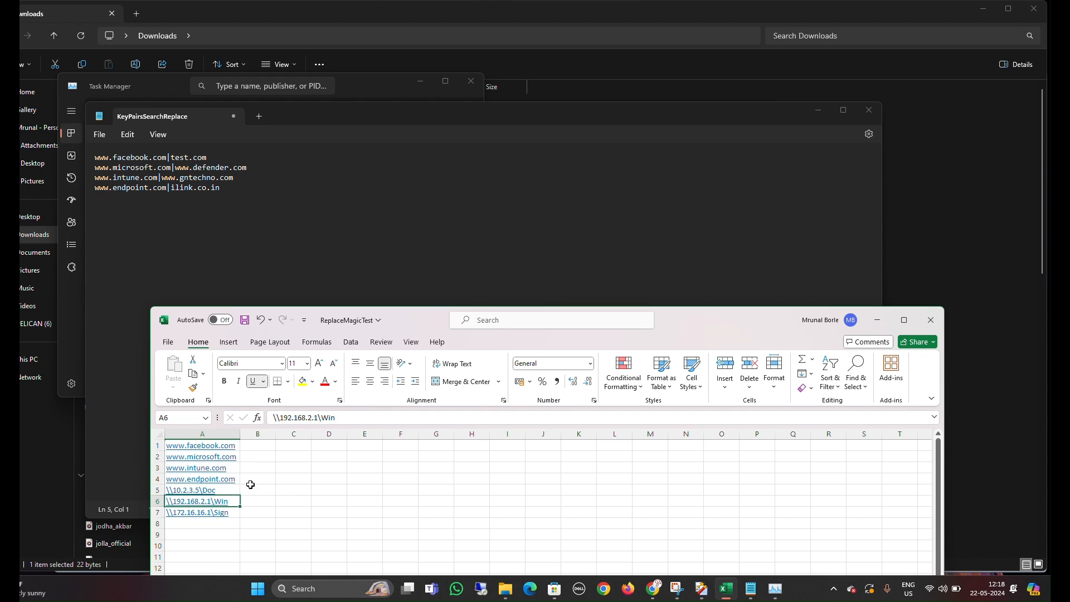
pyautogui.click(238, 490)
pyautogui.hotkey('shift', 'Home')
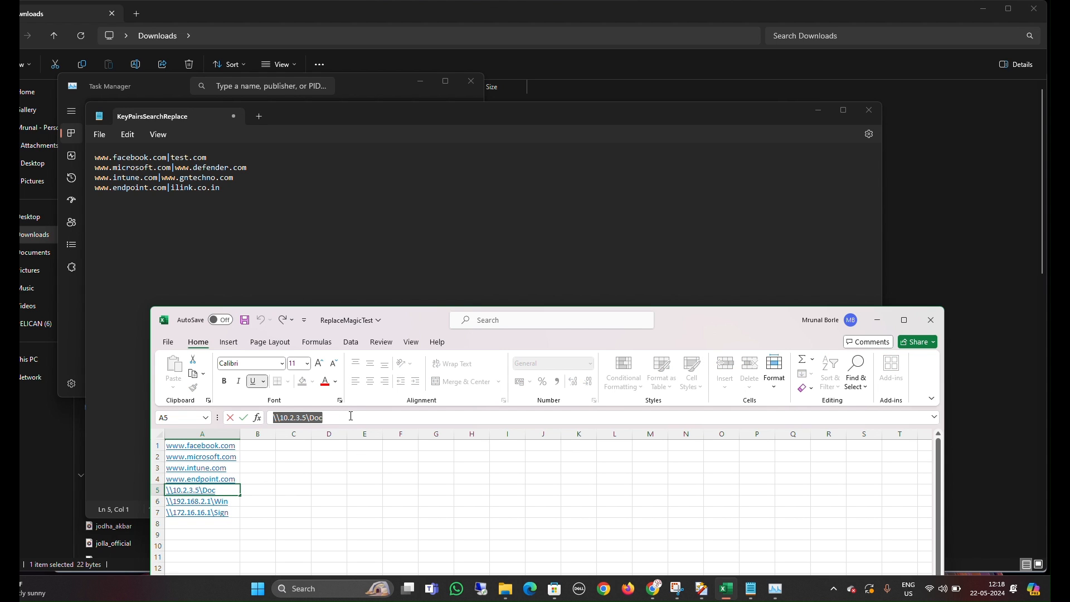
pyautogui.hotkey('ctrl', 'c')
pyautogui.click(119, 204)
pyautogui.hotkey('ctrl', 'v')
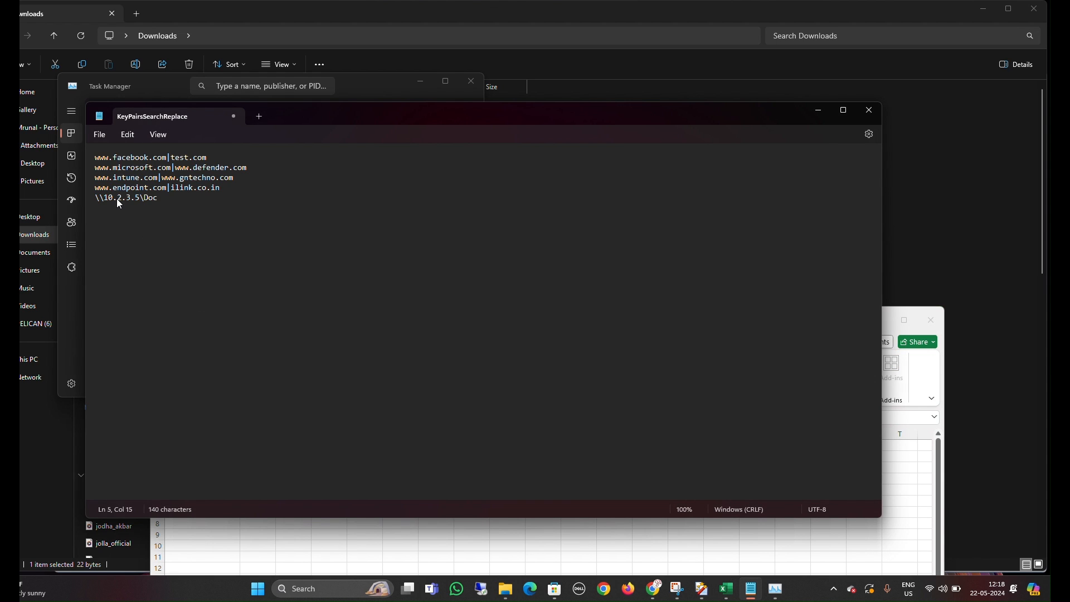
pyautogui.write('|\\\\10.3.4.1\\Test\\CMD')
pyautogui.press('Return')
# Step: Copy the path from cell A6 into the sixth line and complete the pair as \\192.168.2.1\Win|\\192.168.0.1\ERP
pyautogui.click(333, 525)
pyautogui.click(235, 504)
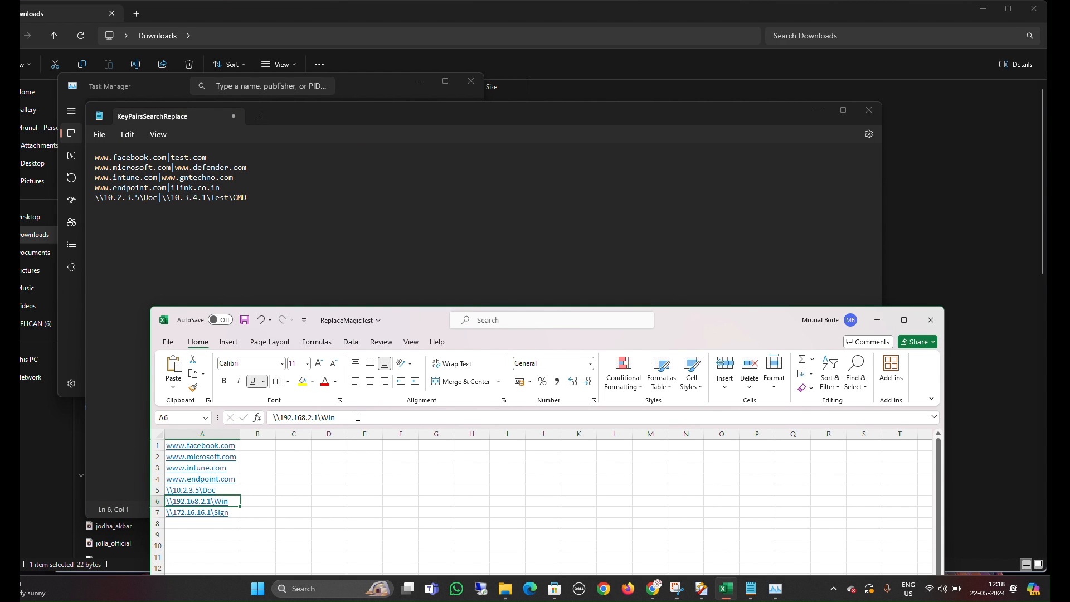
pyautogui.click(100, 214)
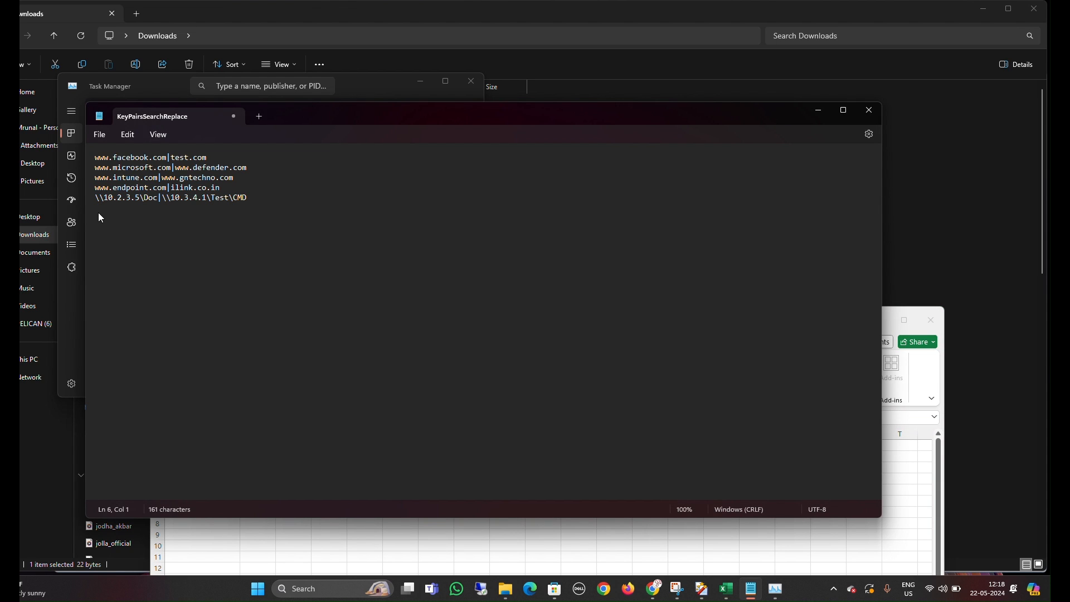
pyautogui.hotkey('ctrl', 'v')
pyautogui.write('|\\\\192.168.0.1\\')
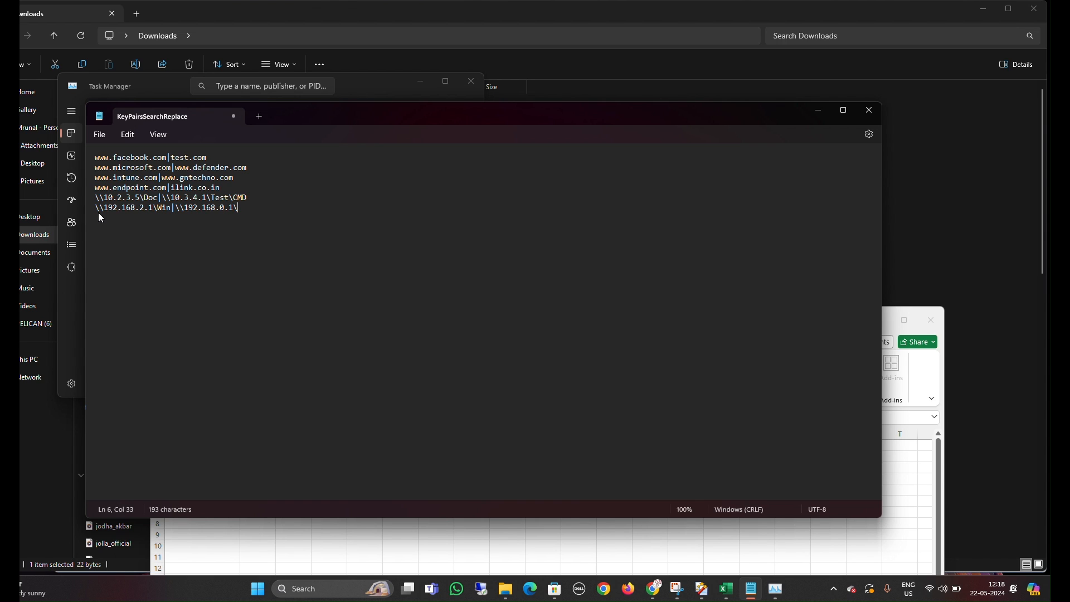
pyautogui.write('ERP')
pyautogui.press('Return')
# Step: Copy the path from cell A7 into the seventh line and complete the pair as \\172.16.16.1\Sign|192.168.1.1\Co\temp
pyautogui.click(280, 563)
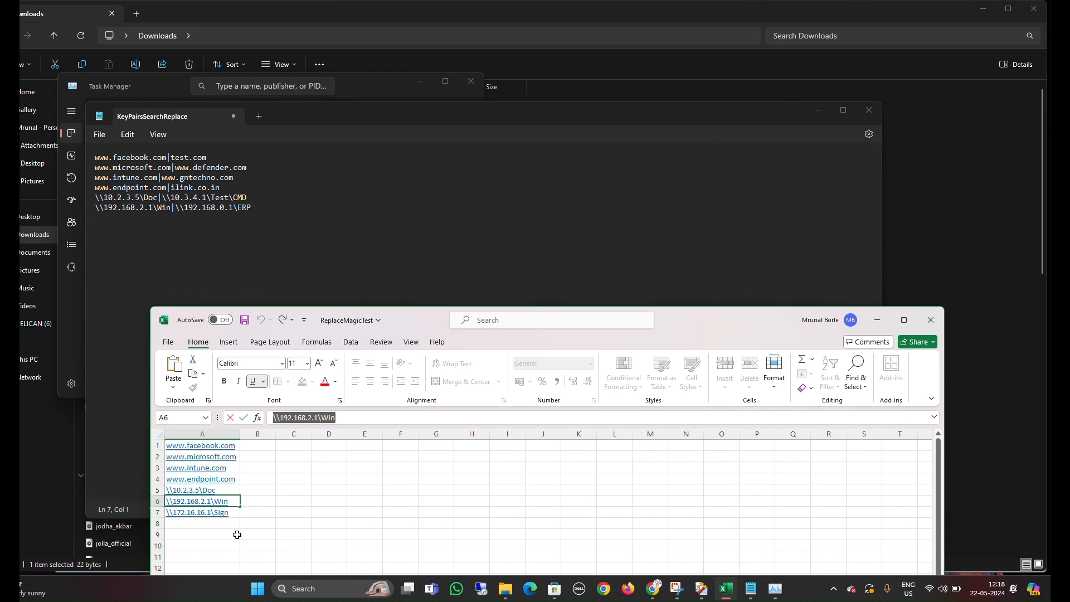
pyautogui.press('Escape')
pyautogui.click(267, 514)
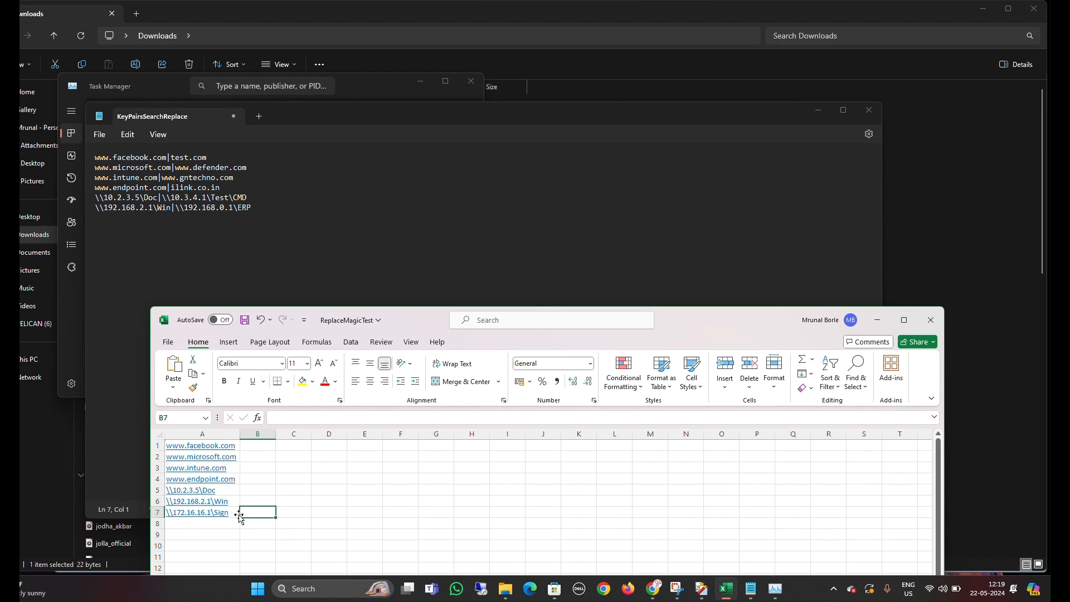
pyautogui.click(237, 512)
pyautogui.click(381, 416)
pyautogui.hotkey('ctrl', 'a')
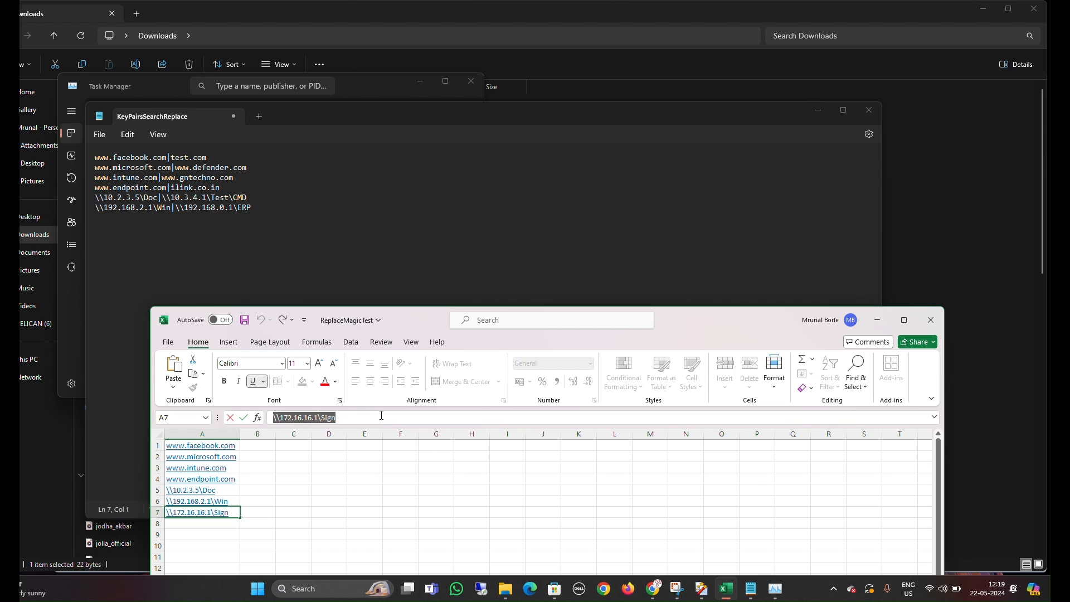
pyautogui.hotkey('ctrl', 'c')
pyautogui.hotkey('alt', 'Tab')
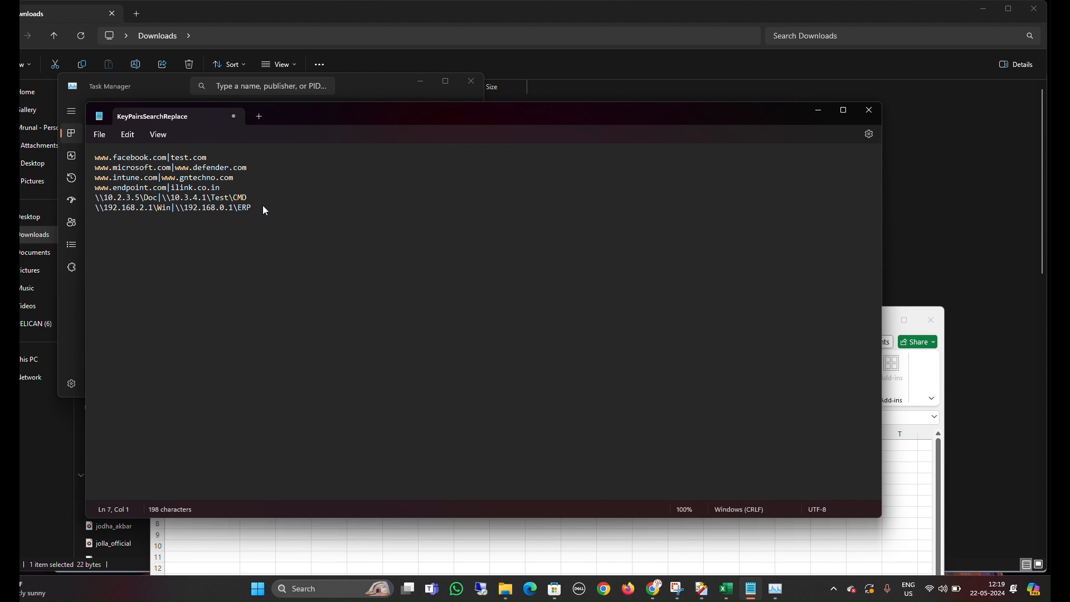
pyautogui.hotkey('ctrl', 'v')
pyautogui.write('|192')
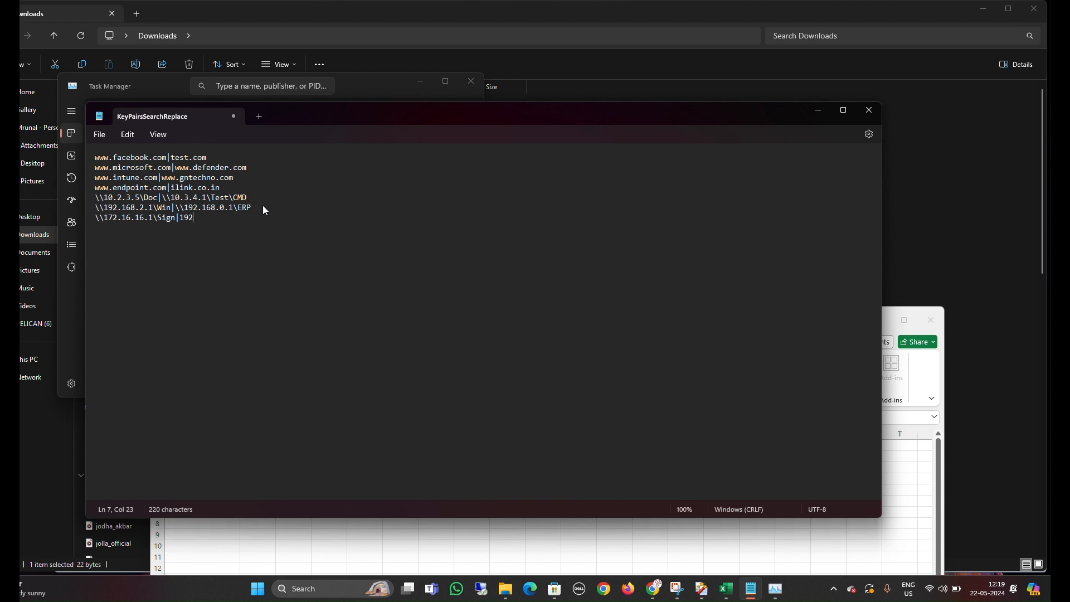
pyautogui.write('.168.')
pyautogui.write('1.1\\Co\\temp')
# Step: Save the edited KeyPairsSearchReplace text file
pyautogui.click(98, 136)
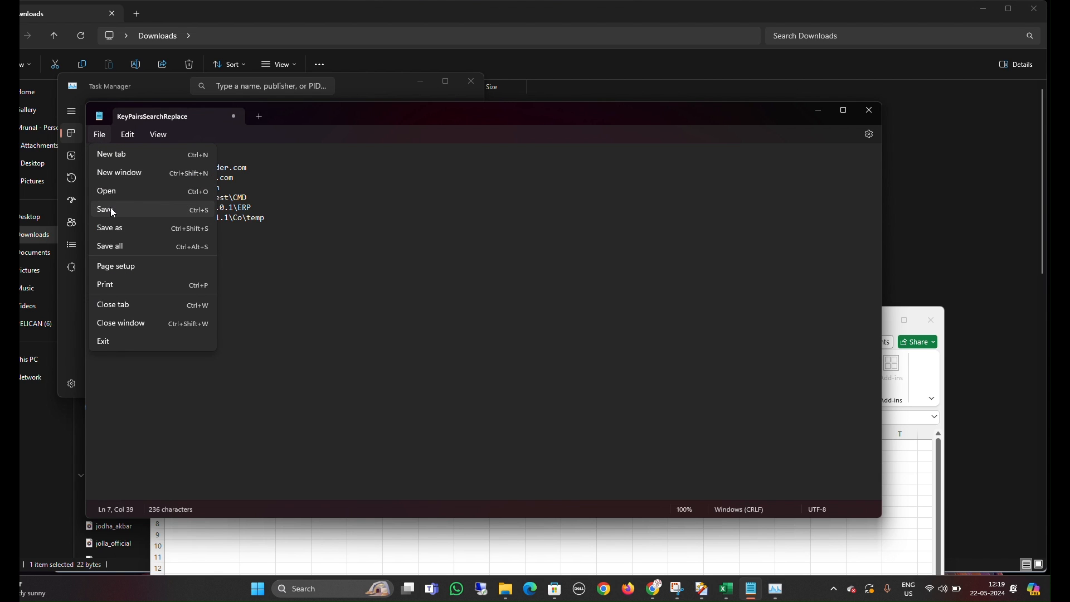
pyautogui.click(112, 212)
pyautogui.click(100, 135)
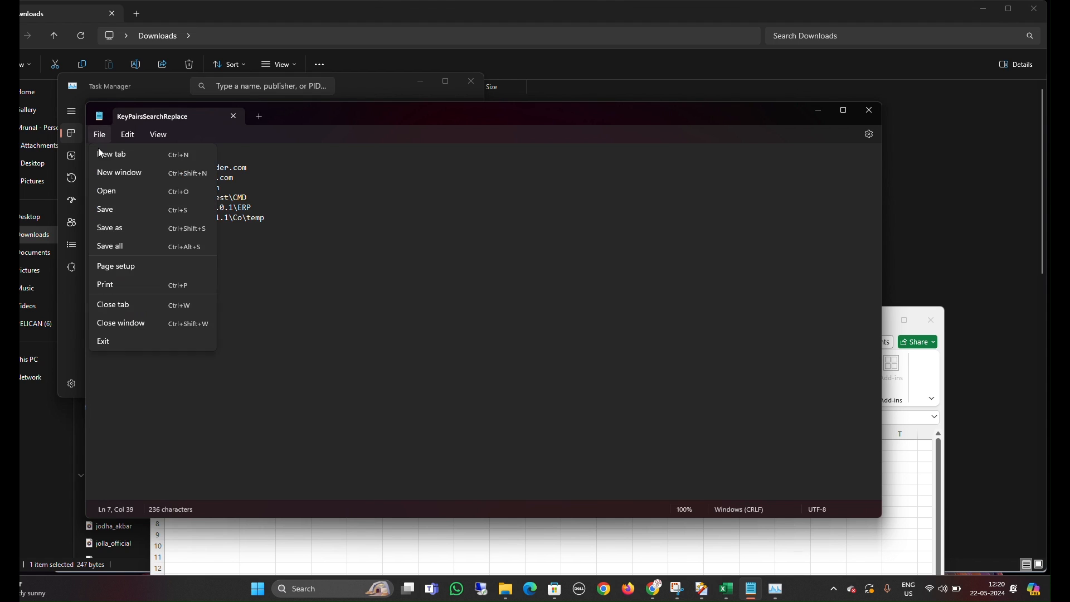
pyautogui.click(110, 217)
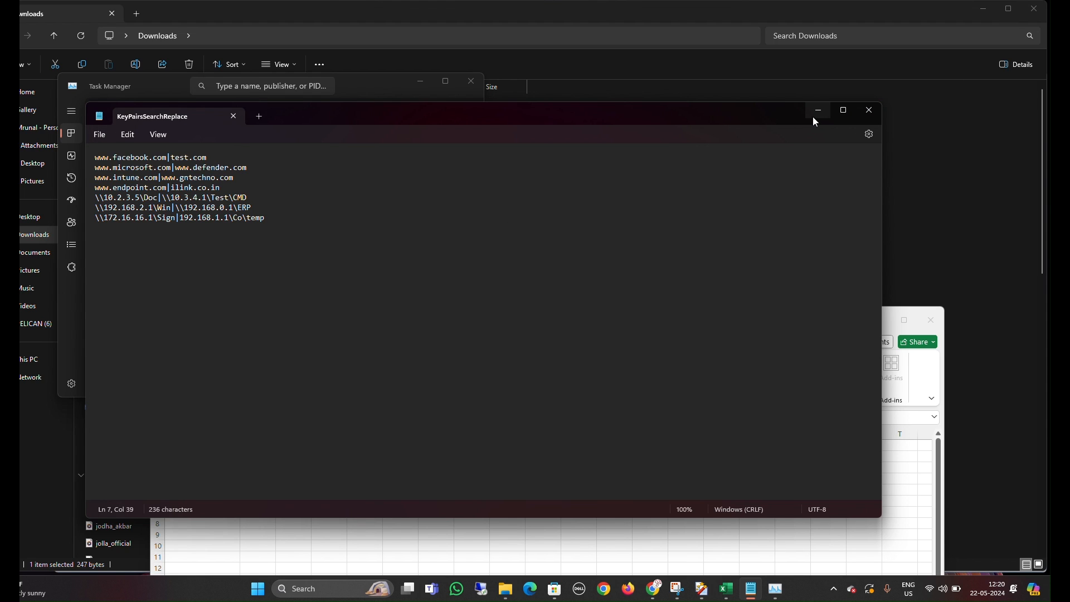
# Step: Review the search and replacement halves of the text file's first pair and minimize the Notepad window
pyautogui.moveTo(167, 157); pyautogui.dragTo(95, 161)
pyautogui.click(210, 155)
pyautogui.moveTo(210, 155); pyautogui.dragTo(171, 158)
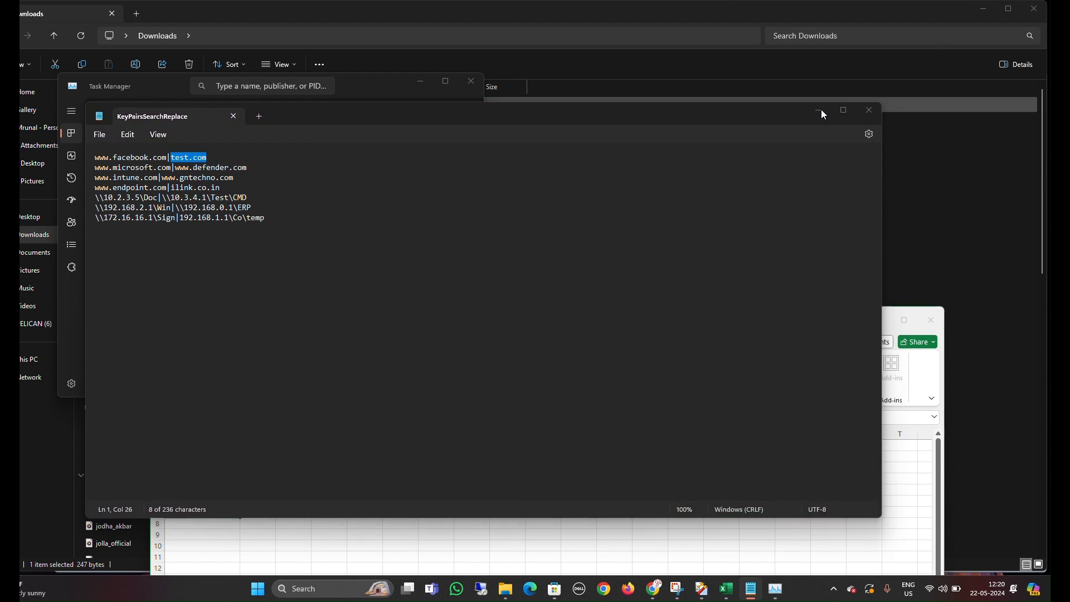
pyautogui.click(819, 110)
# Step: Switch to ReplaceMagic's Search&Replace window and empty its existing list of search and replacement strings
pyautogui.moveTo(701, 588)
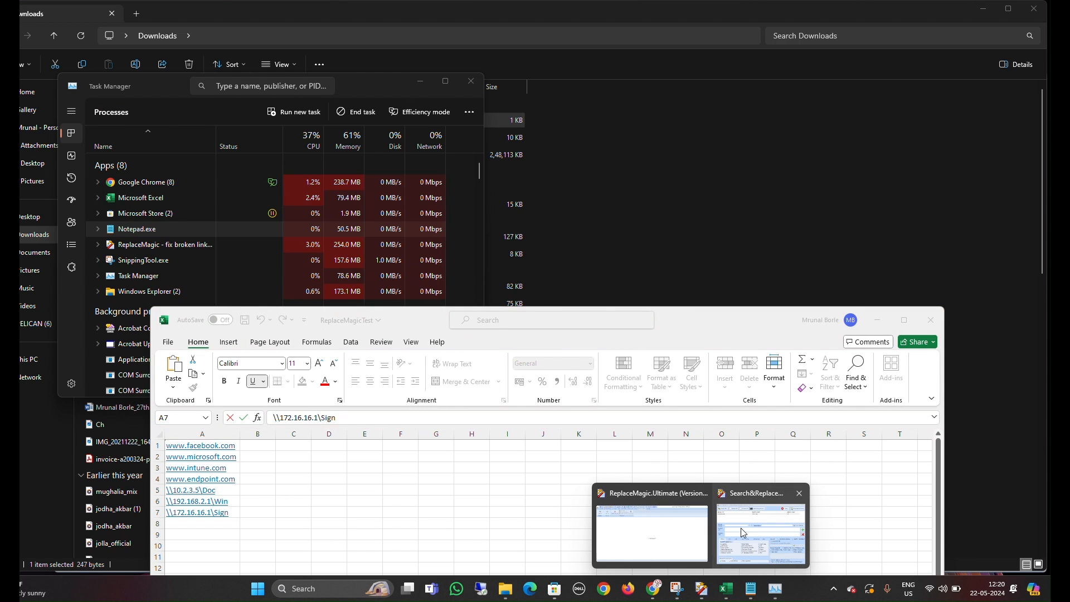
pyautogui.click(743, 527)
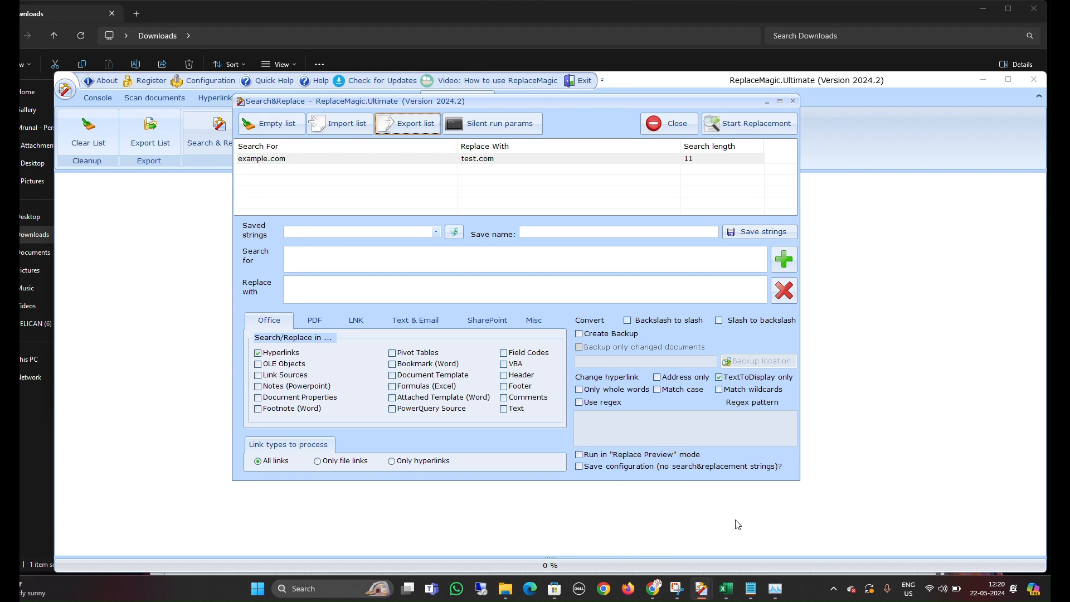
pyautogui.click(286, 161)
pyautogui.click(282, 122)
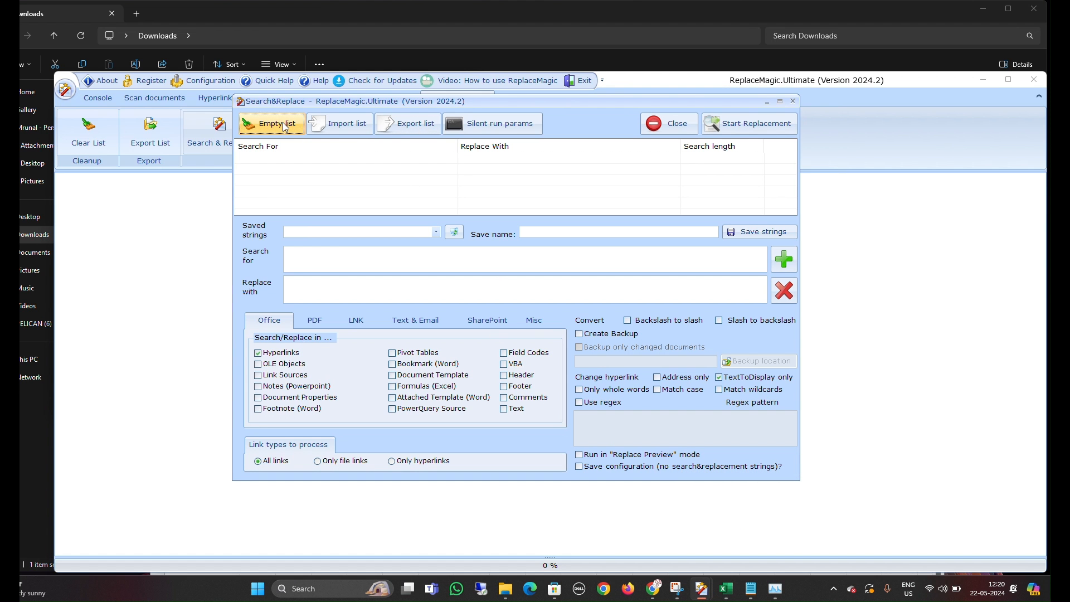
# Step: Try to import the search-and-replace combinations from KeyPairsSearchReplace.txt in the user's Downloads folder
pyautogui.click(351, 127)
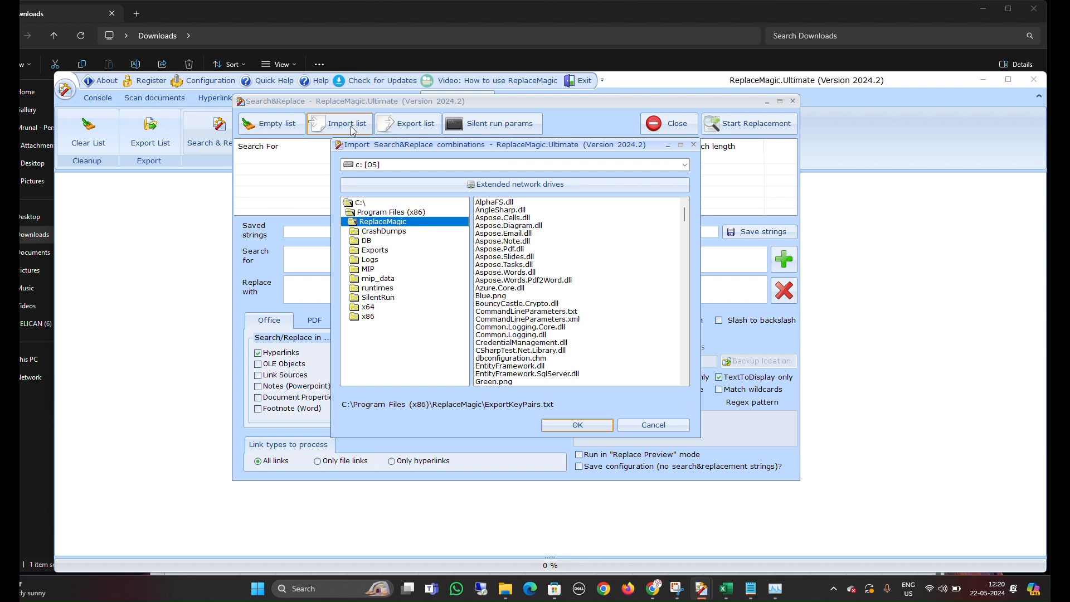
pyautogui.doubleClick(362, 204)
pyautogui.doubleClick(368, 299)
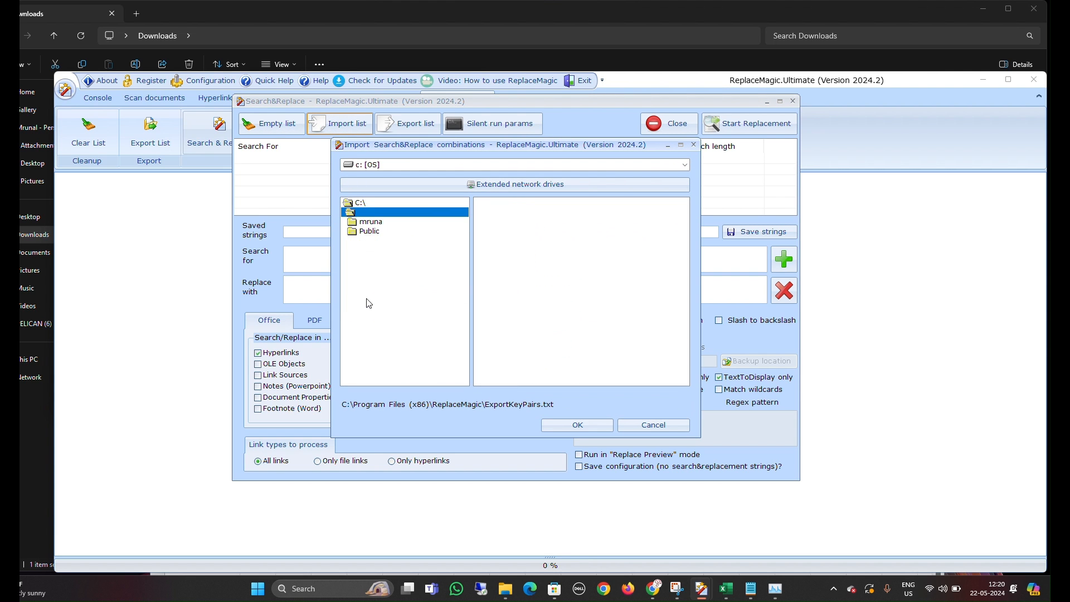
pyautogui.doubleClick(369, 222)
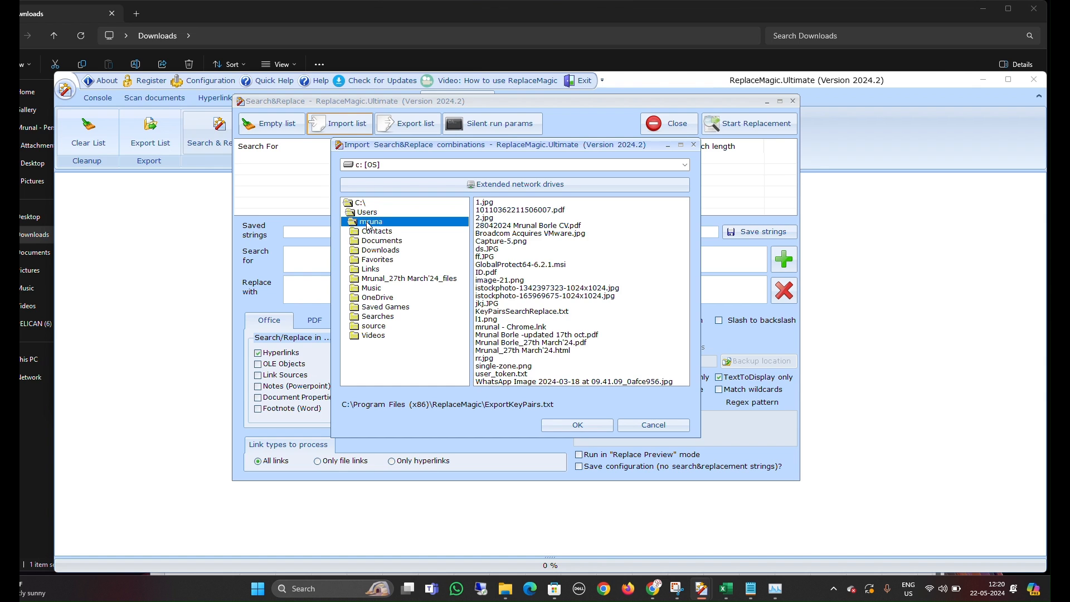
pyautogui.doubleClick(388, 251)
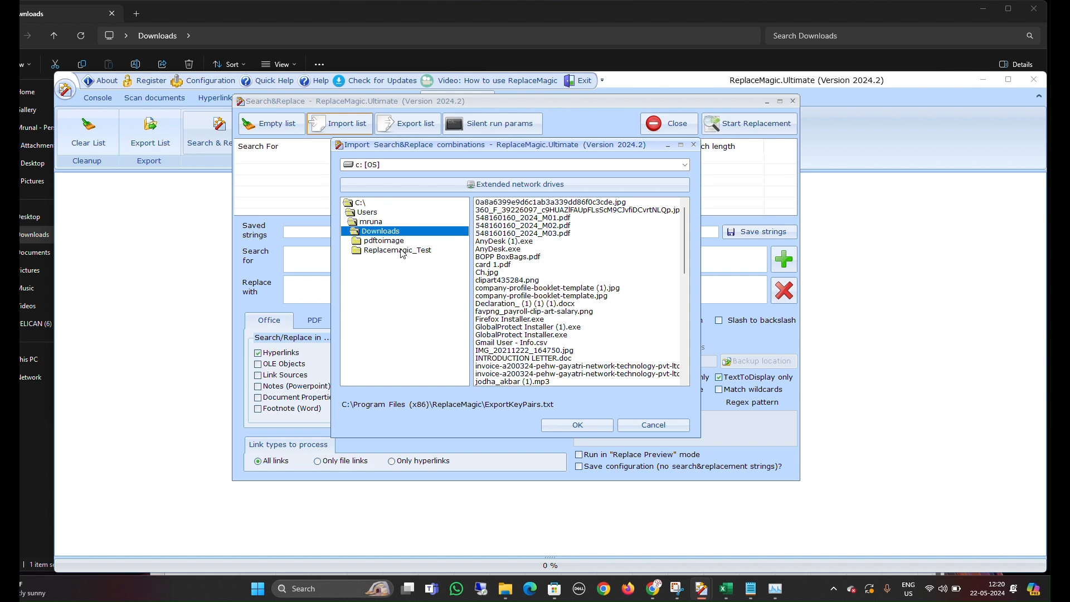
pyautogui.click(522, 242)
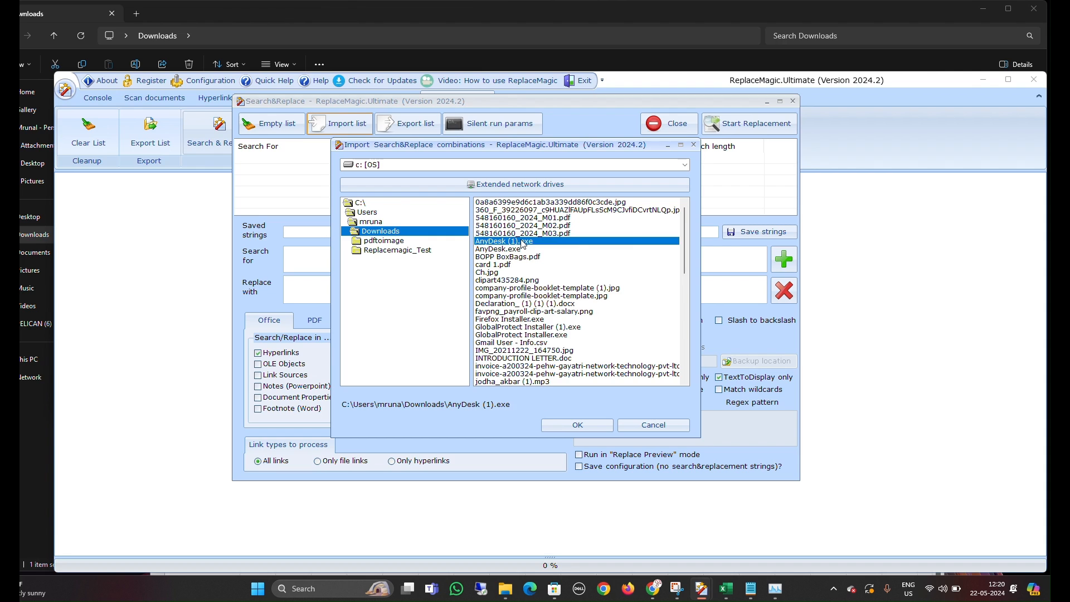
pyautogui.press('Down')
pyautogui.press('Down')
pyautogui.press('Down')
pyautogui.press('Down')
pyautogui.press('Down')
pyautogui.press('Down')
pyautogui.press('Down')
pyautogui.press('Down')
pyautogui.press('Down')
pyautogui.press('Down')
pyautogui.press('Down')
pyautogui.press('Down')
pyautogui.press('Down')
pyautogui.press('Down')
pyautogui.press('Down')
pyautogui.press('Down')
pyautogui.press('Down')
pyautogui.press('Down')
pyautogui.press('Down')
pyautogui.press('Down')
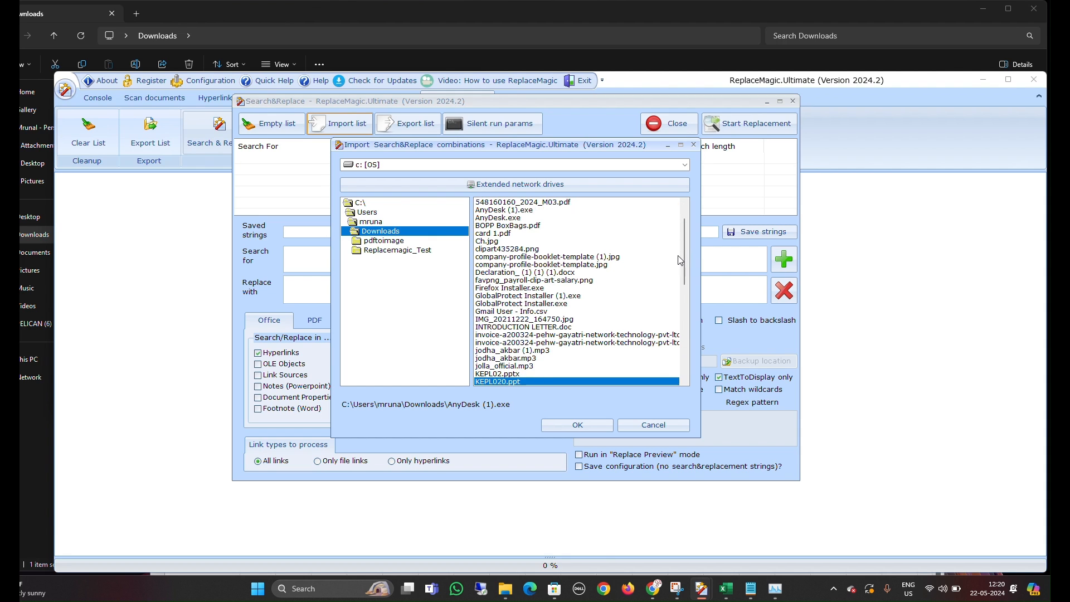
pyautogui.press('Up')
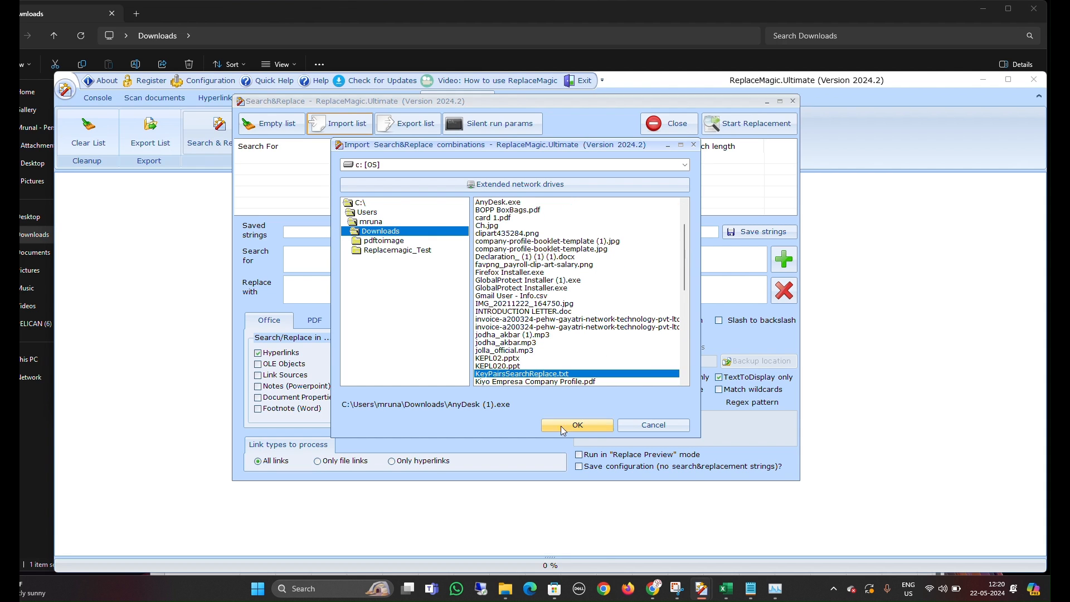
pyautogui.click(596, 426)
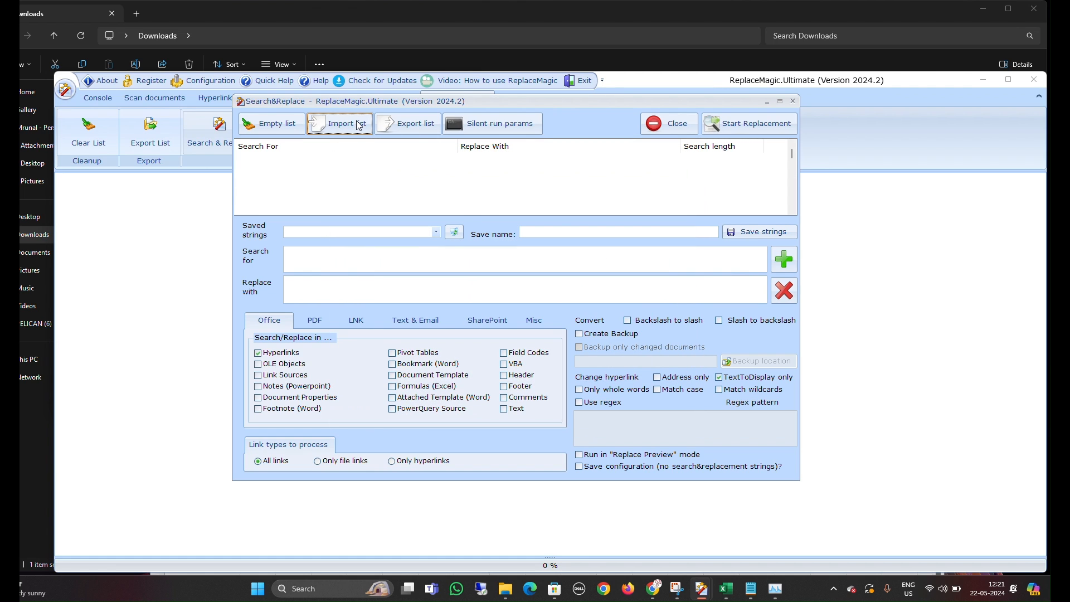
# Step: Close the KeyPairsSearchReplace text file in Notepad and clear the garbled entries from ReplaceMagic's search-and-replace list
pyautogui.moveTo(751, 589)
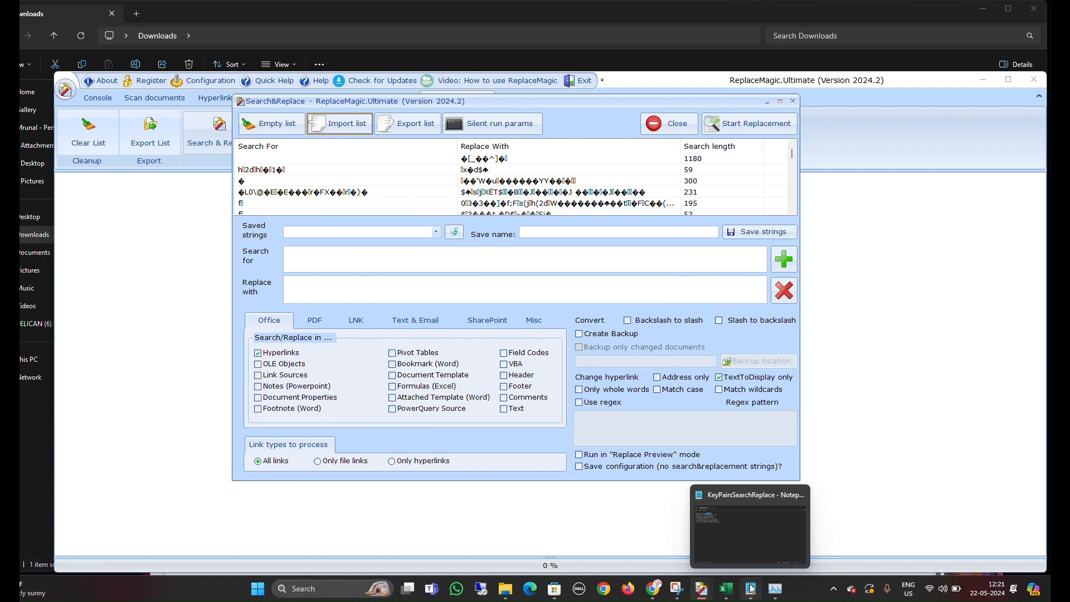
pyautogui.click(738, 540)
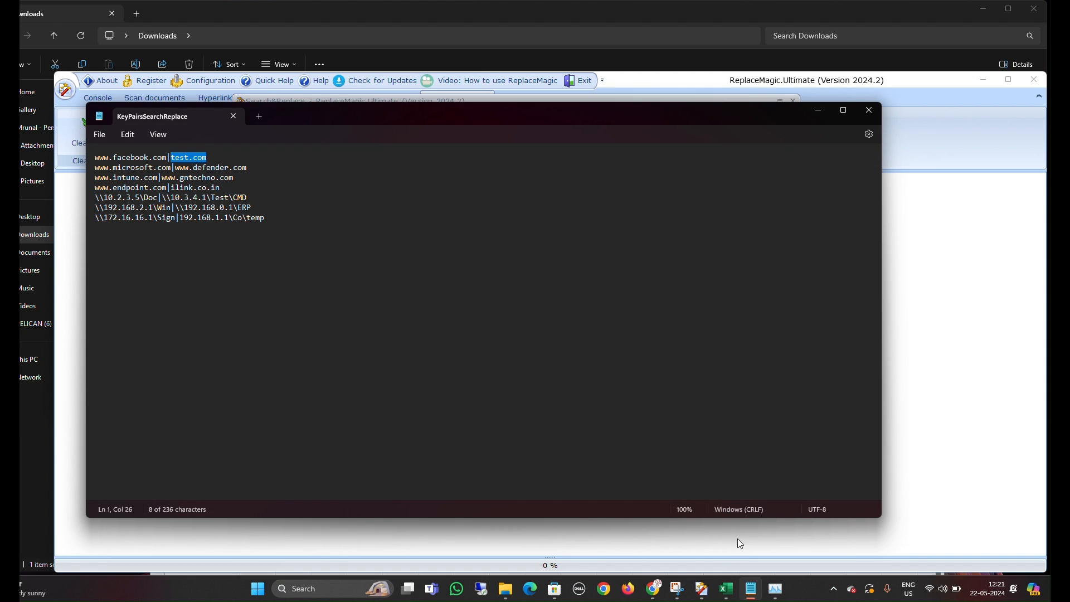
pyautogui.click(233, 119)
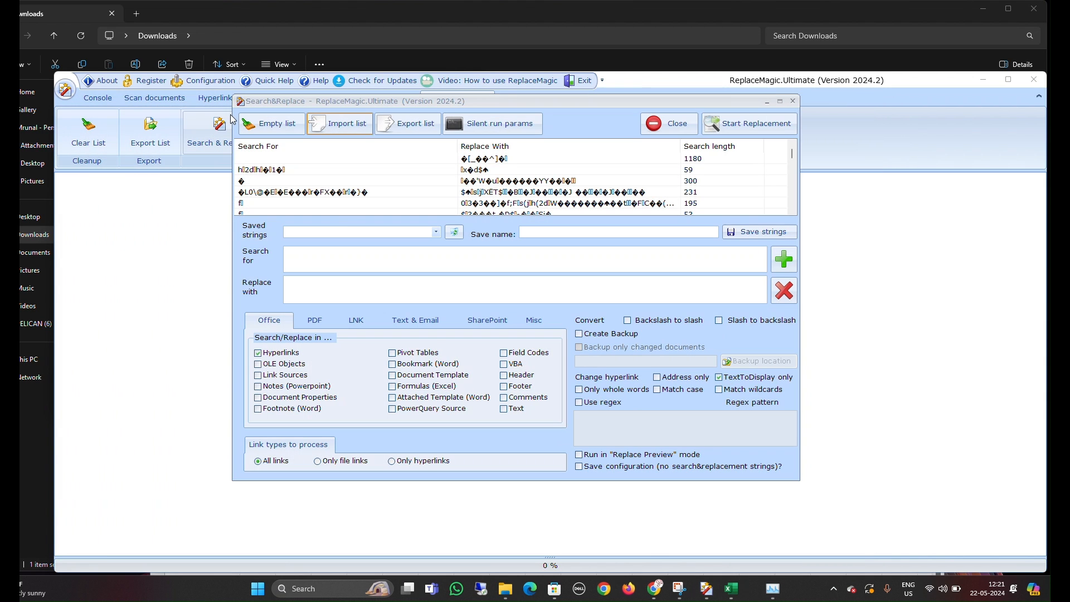
pyautogui.click(280, 123)
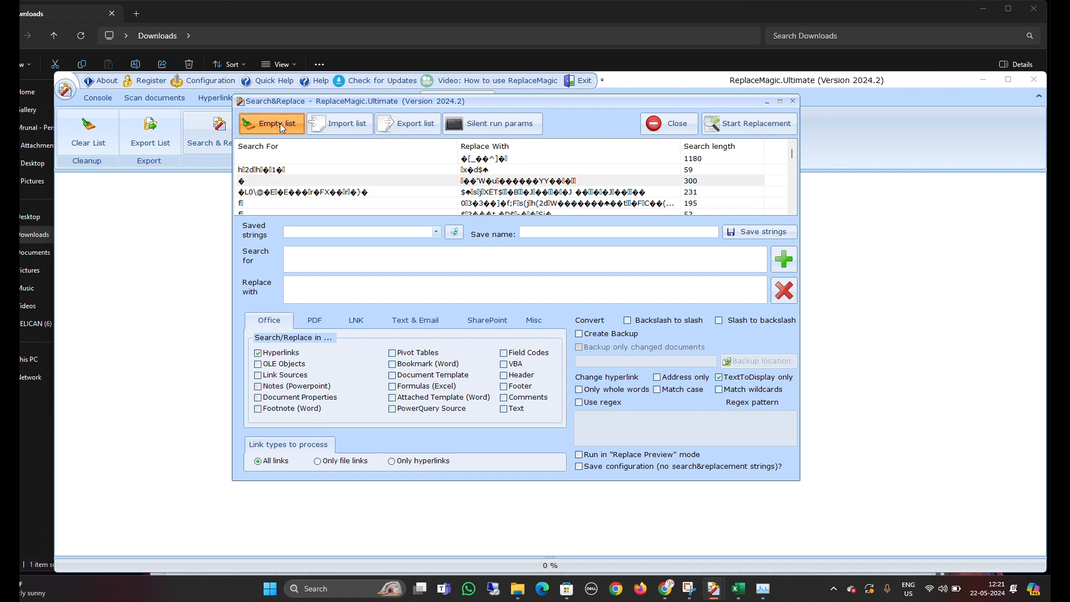
# Step: Repeat the list import, choosing KeyPairsSearchReplace.txt from the Downloads folder under the C: drive's user folder
pyautogui.click(347, 123)
pyautogui.doubleClick(368, 205)
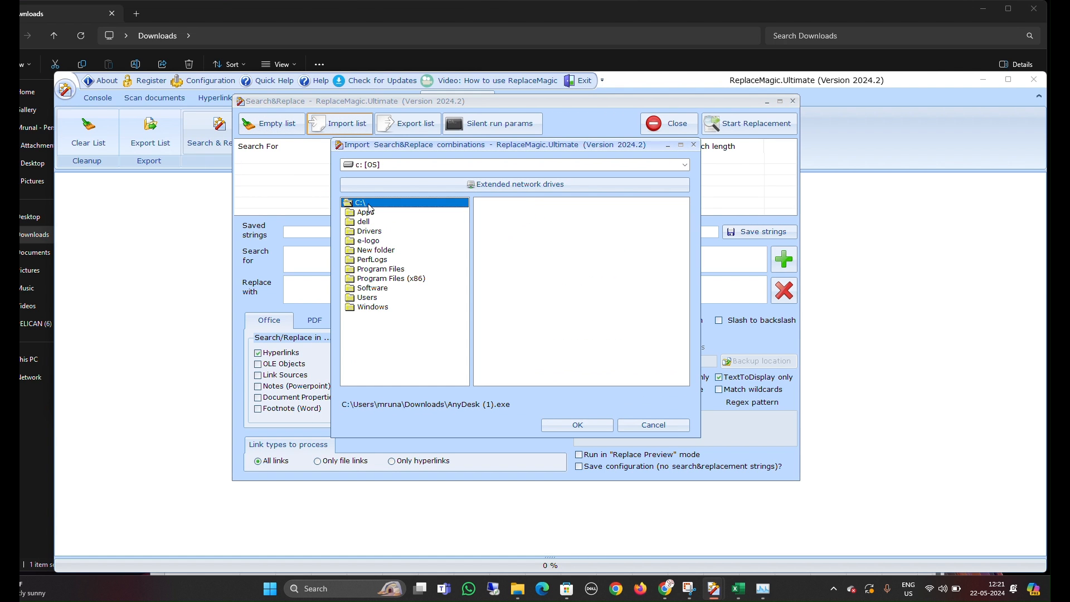
pyautogui.doubleClick(368, 297)
pyautogui.doubleClick(370, 222)
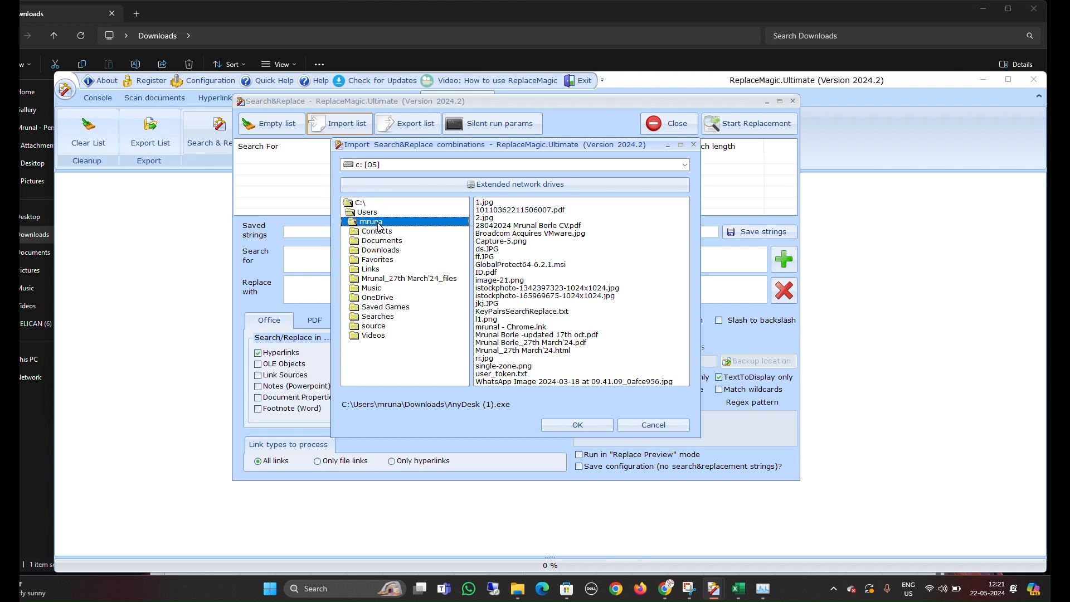
pyautogui.doubleClick(383, 251)
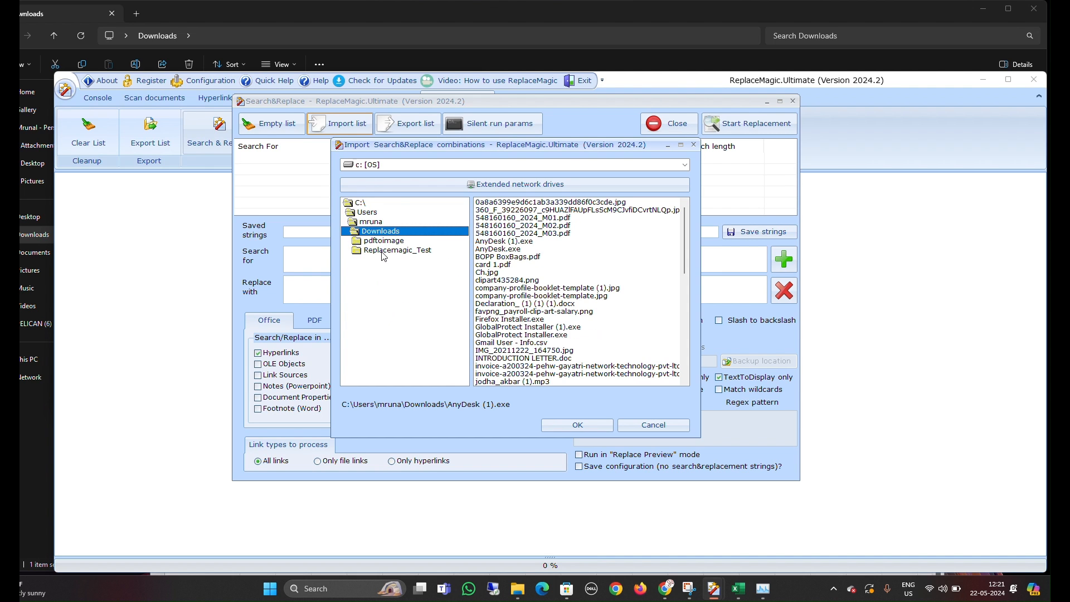
pyautogui.click(504, 296)
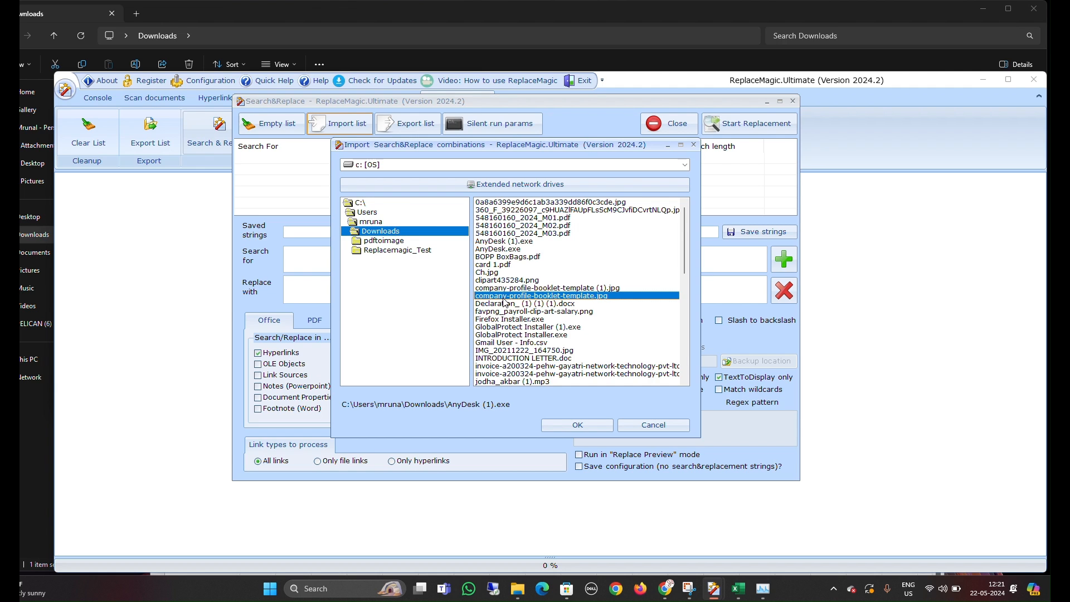
pyautogui.scroll(-1, 505, 302)
pyautogui.scroll(-3, 515, 321)
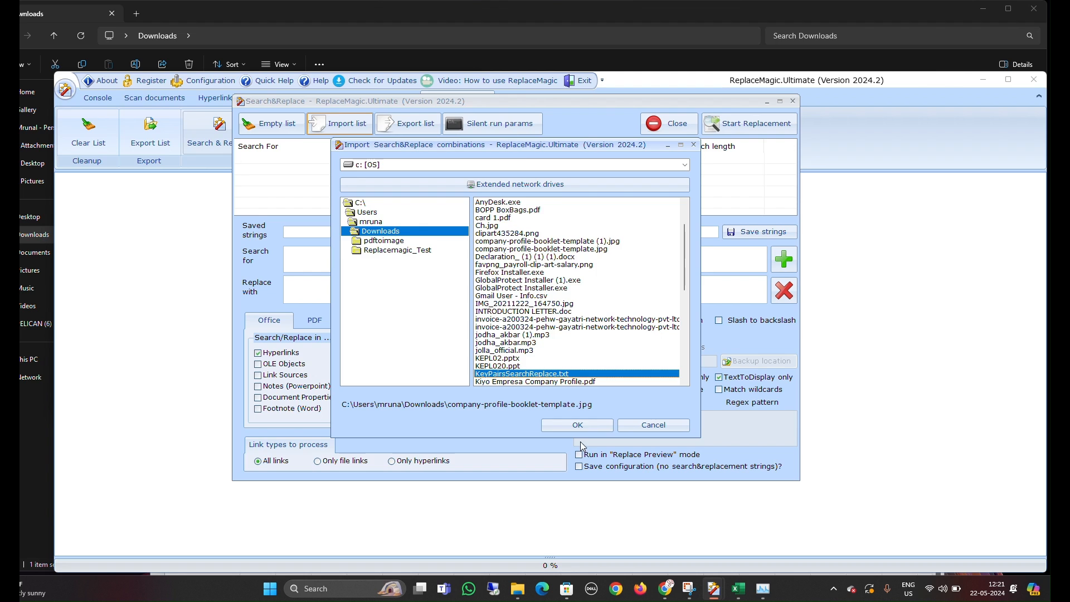
pyautogui.click(580, 423)
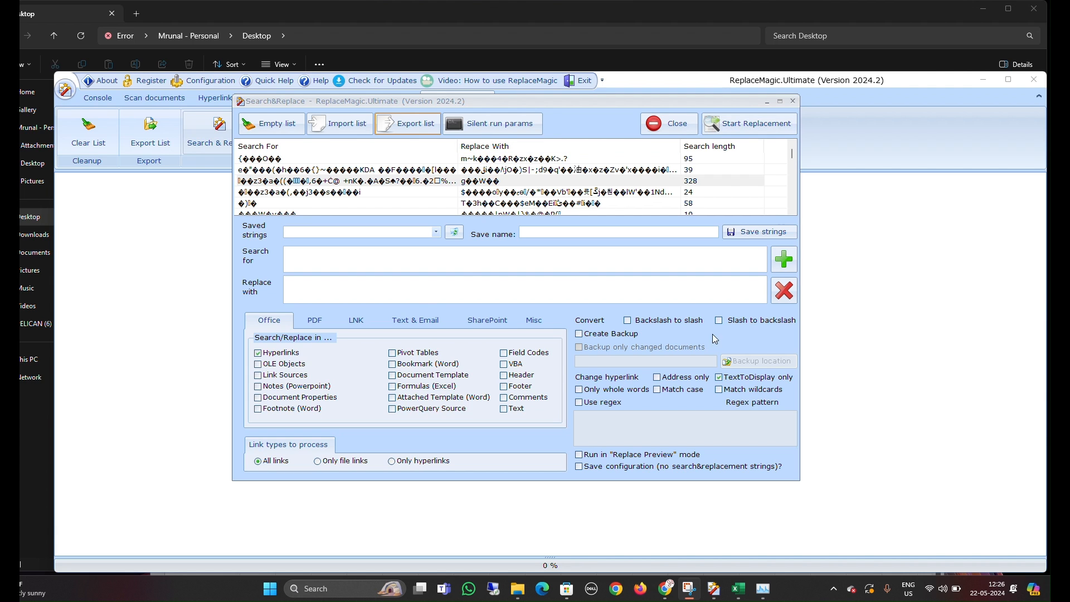
# Step: Run the replacement process, review the Replacement Dashboard summary and close it
pyautogui.click(752, 126)
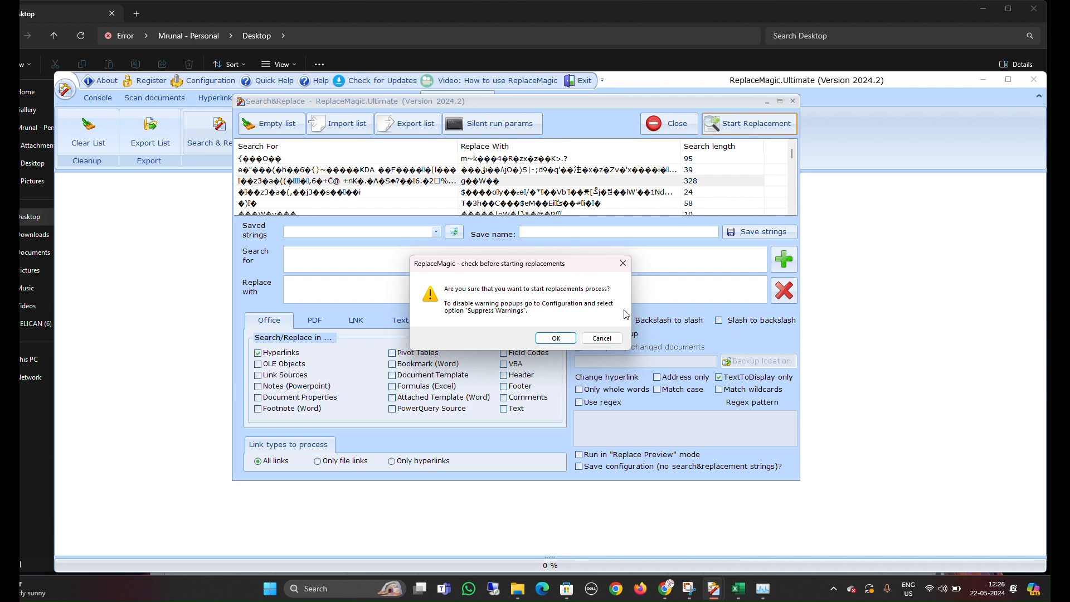
pyautogui.click(562, 340)
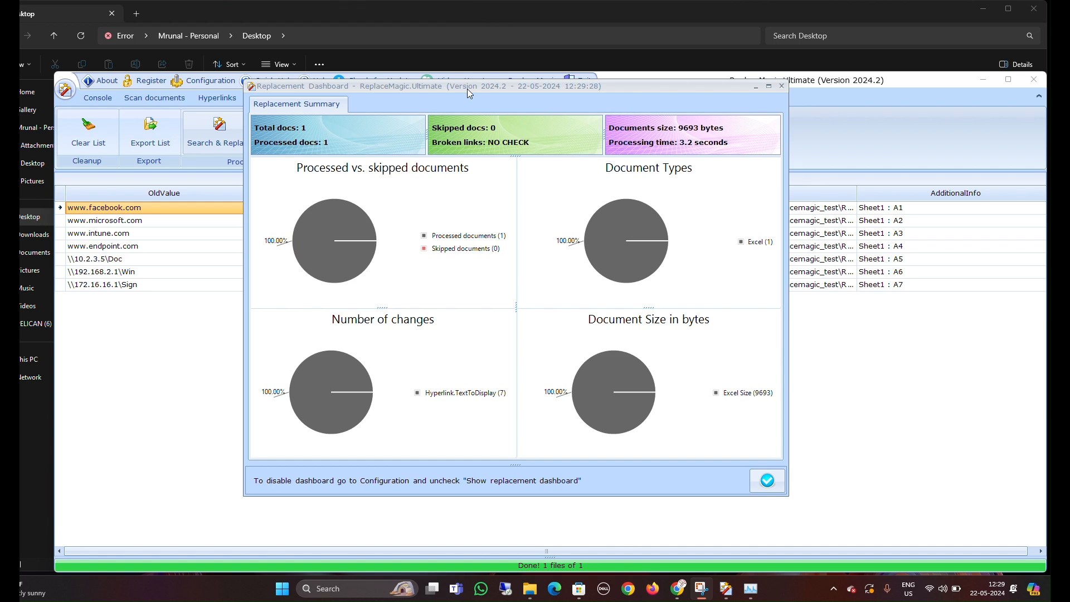
pyautogui.moveTo(467, 88); pyautogui.dragTo(595, 100)
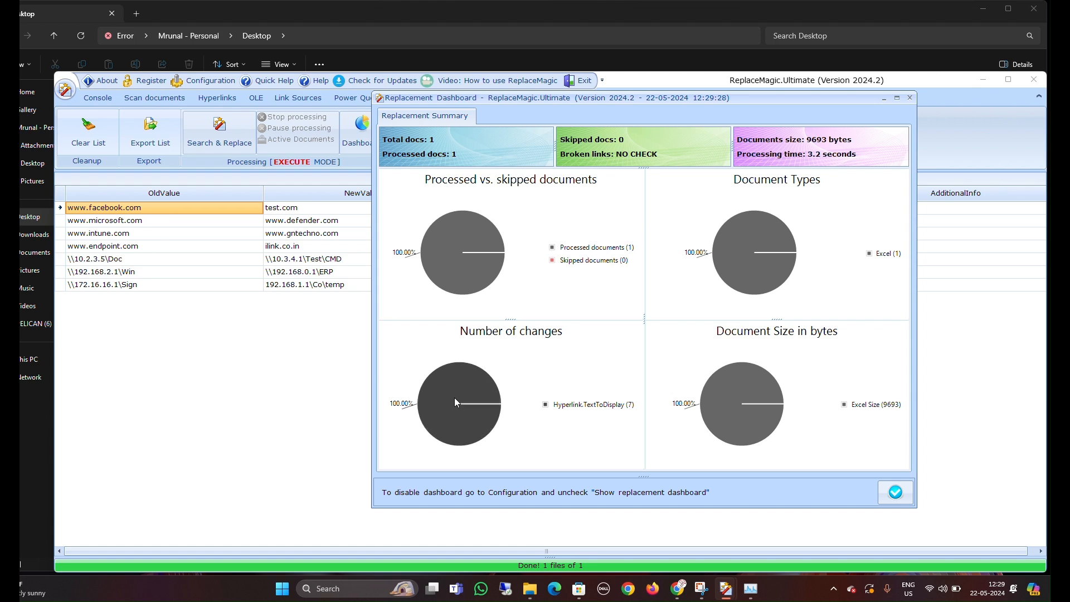
pyautogui.click(895, 492)
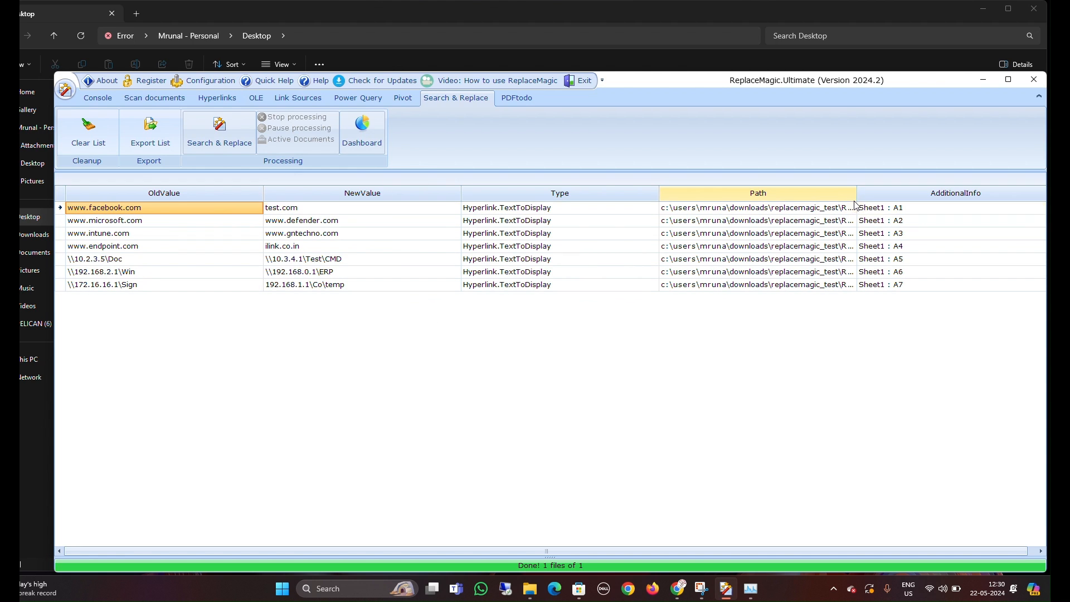
# Step: Widen the Path column of the replacement results and open the processed ReplaceMagicTest.xlsx workbook from the A1 result row
pyautogui.moveTo(857, 200); pyautogui.dragTo(950, 197)
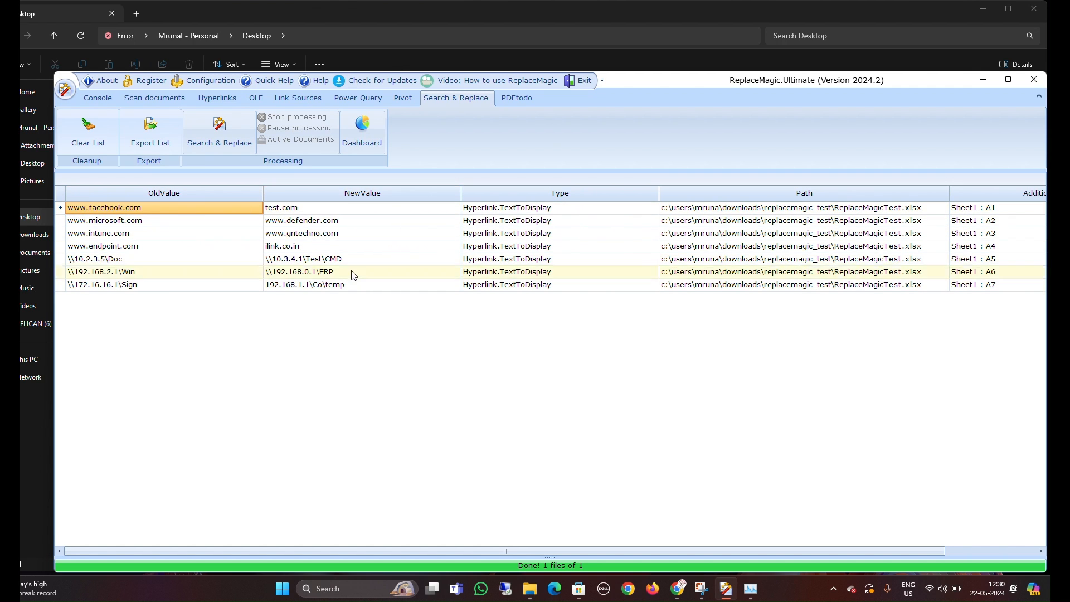
pyautogui.doubleClick(856, 214)
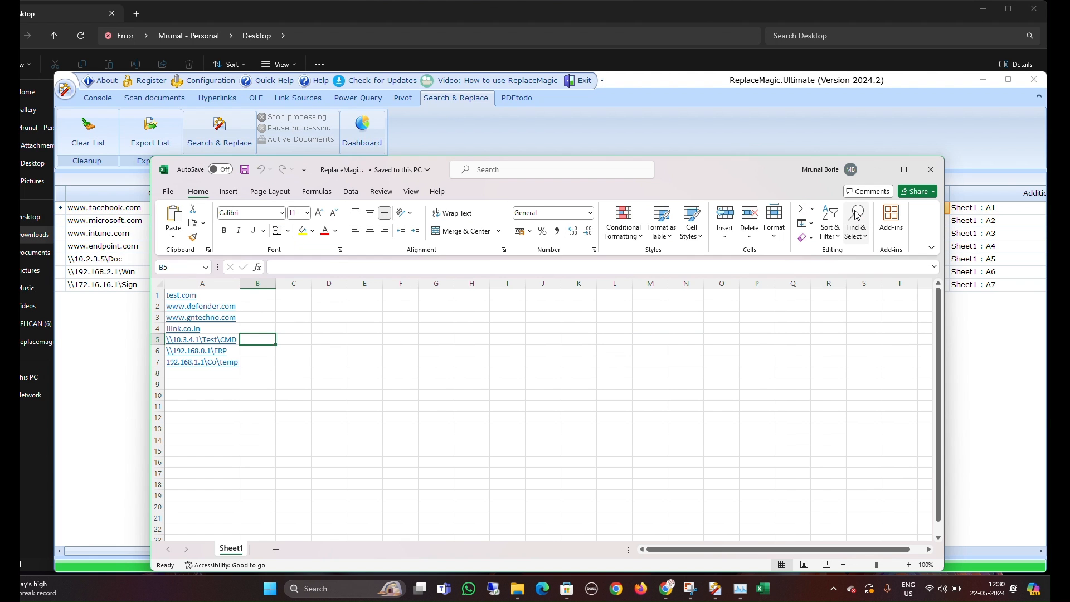
pyautogui.moveTo(486, 197); pyautogui.dragTo(597, 142)
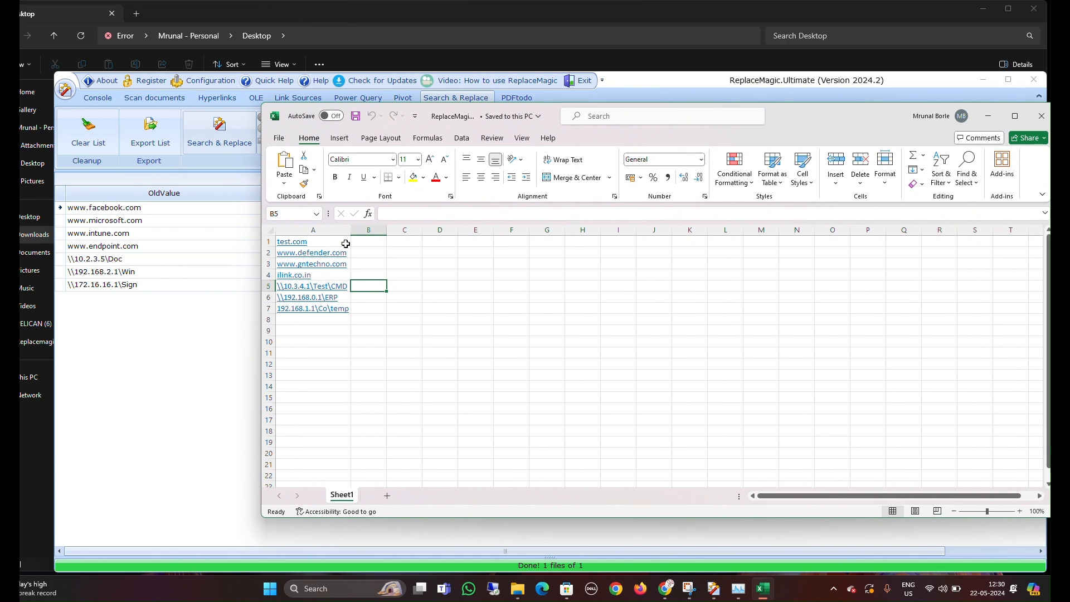
# Step: Examine the replaced link texts in cells A1 to A7 of the ReplaceMagicTest workbook
pyautogui.click(346, 243)
pyautogui.press('Down')
pyautogui.press('Down')
pyautogui.press('Down')
pyautogui.press('Down')
pyautogui.press('Down')
pyautogui.press('Down')
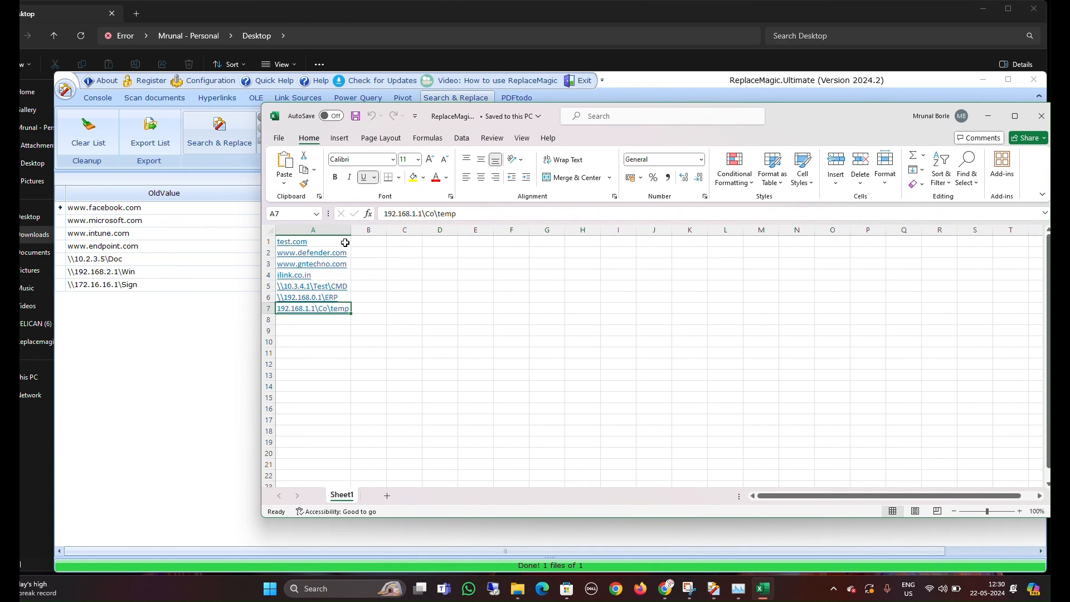
pyautogui.press('Up')
pyautogui.press('Up')
pyautogui.press('Up')
pyautogui.press('Up')
pyautogui.press('Up')
pyautogui.press('Up')
pyautogui.press('Down')
pyautogui.press('Down')
pyautogui.press('Down')
pyautogui.press('Down')
pyautogui.press('Down')
pyautogui.press('Down')
pyautogui.press('Down')
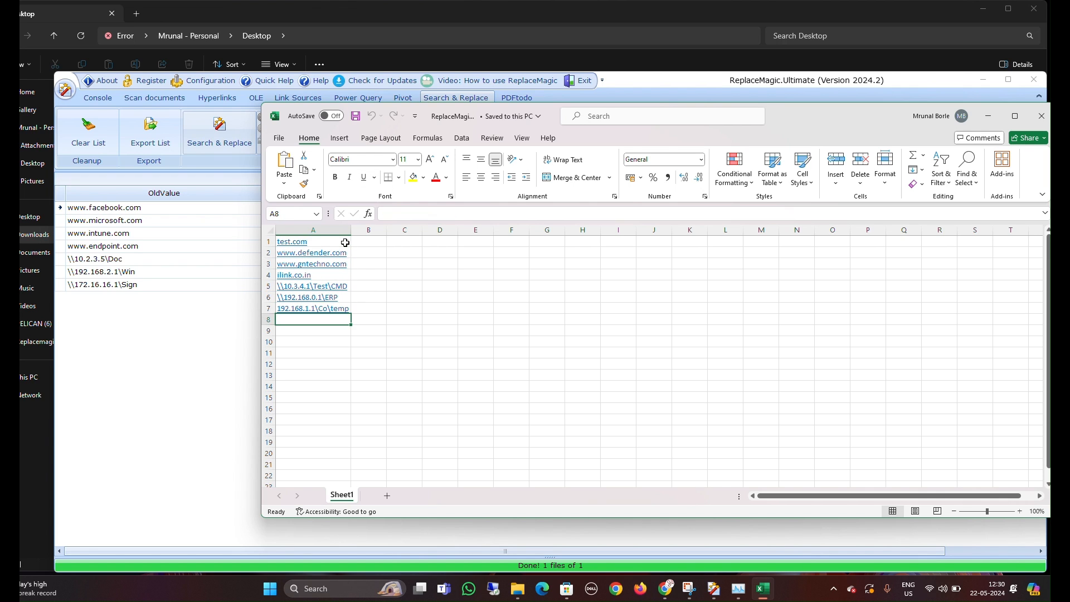
pyautogui.press('Up')
pyautogui.press('Up')
pyautogui.press('Up')
pyautogui.press('Up')
pyautogui.press('Up')
pyautogui.press('Up')
pyautogui.press('Up')
pyautogui.press('Down')
pyautogui.press('Down')
pyautogui.press('Down')
pyautogui.press('Down')
pyautogui.press('Down')
pyautogui.press('Down')
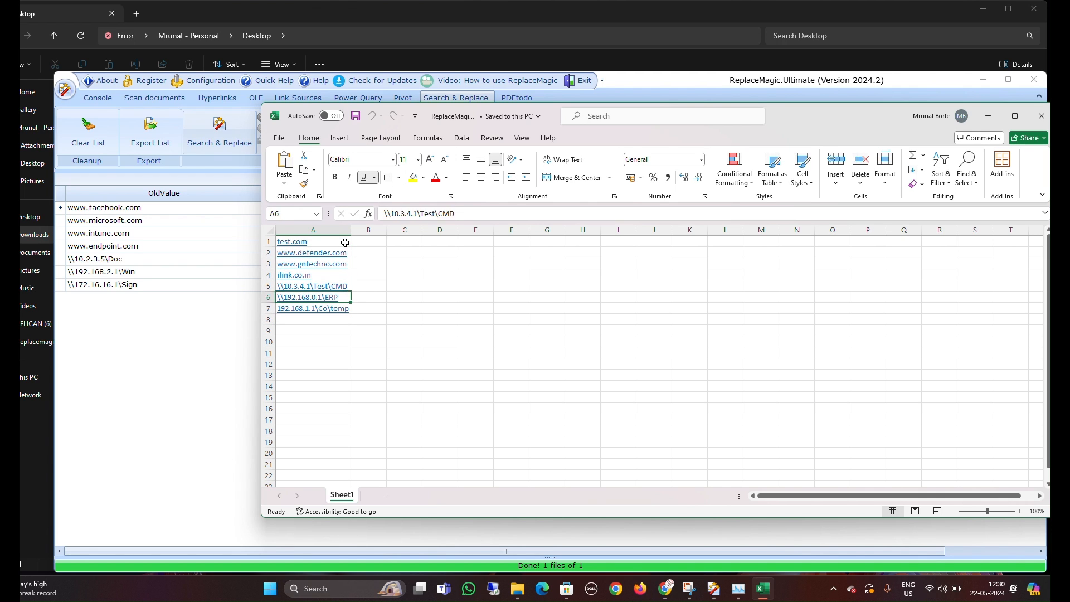
pyautogui.press('Up')
pyautogui.press('Up')
pyautogui.press('Up')
pyautogui.press('Up')
pyautogui.press('Up')
pyautogui.press('Up')
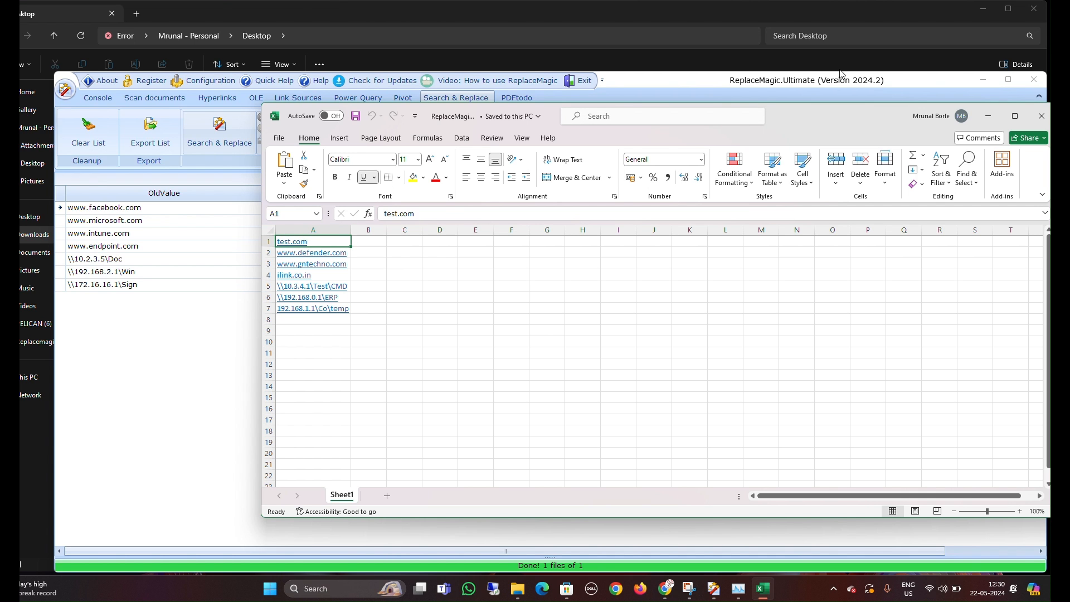
# Step: Inspect the display text and address of the hyperlink in cell A1 without changing it, and close the workbook
pyautogui.moveTo(812, 137); pyautogui.dragTo(735, 341)
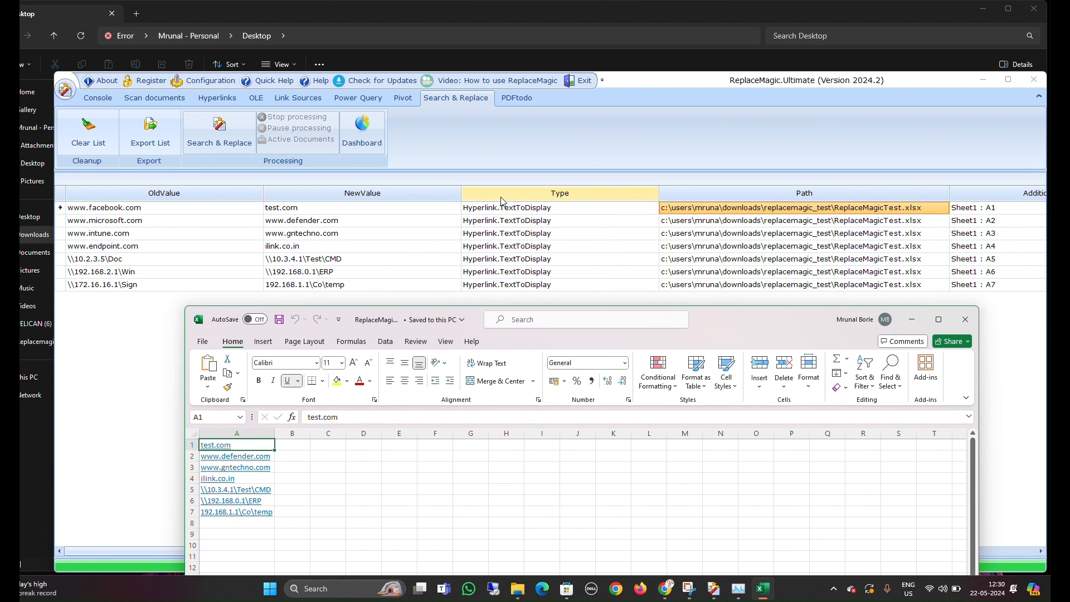
pyautogui.rightClick(239, 445)
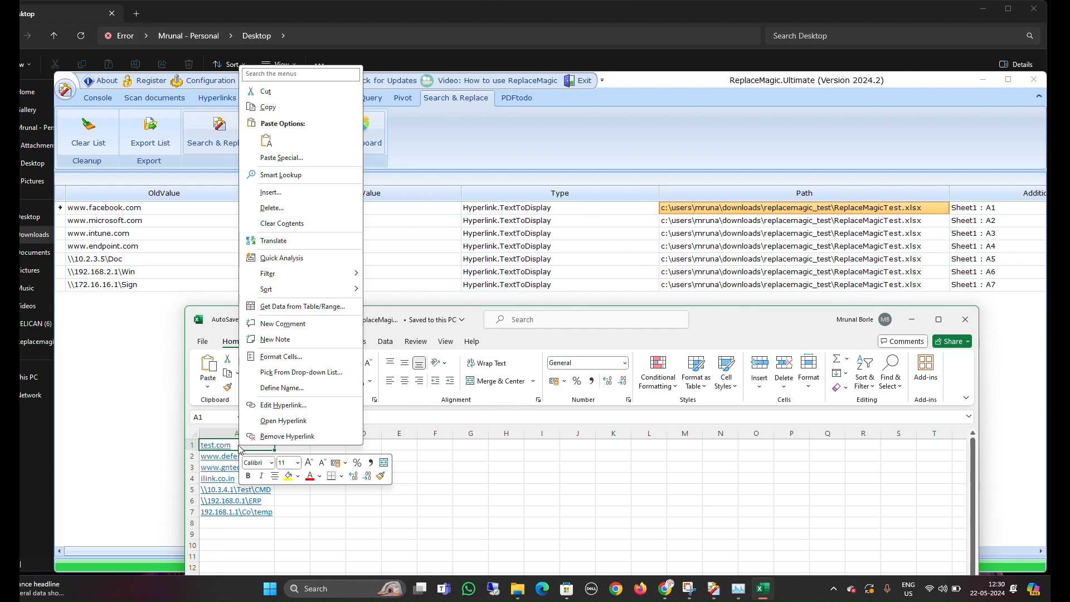
pyautogui.click(299, 406)
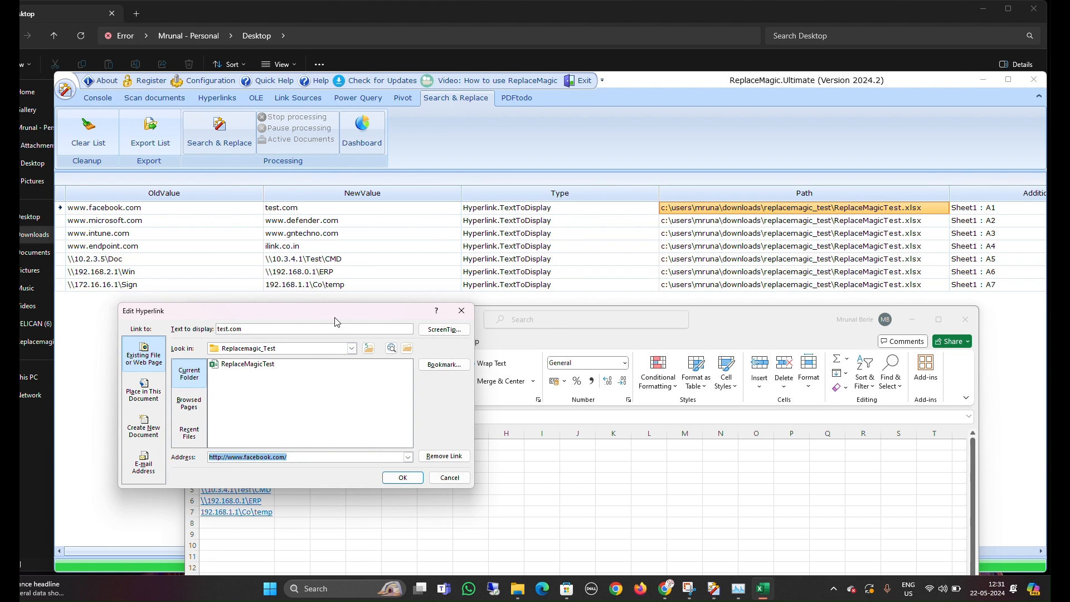
pyautogui.moveTo(336, 322); pyautogui.dragTo(506, 299)
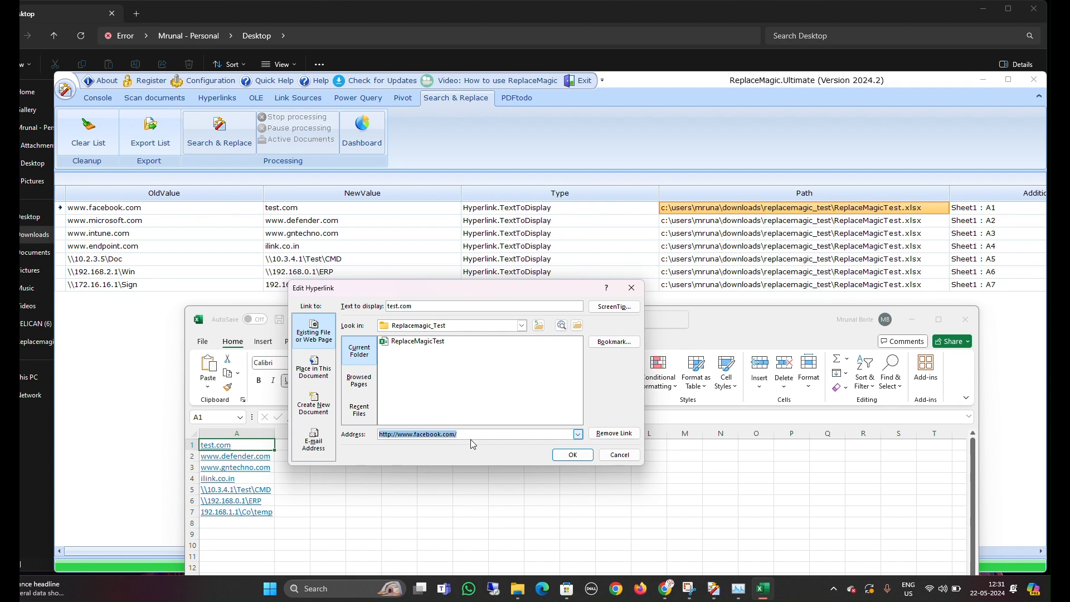
pyautogui.click(619, 460)
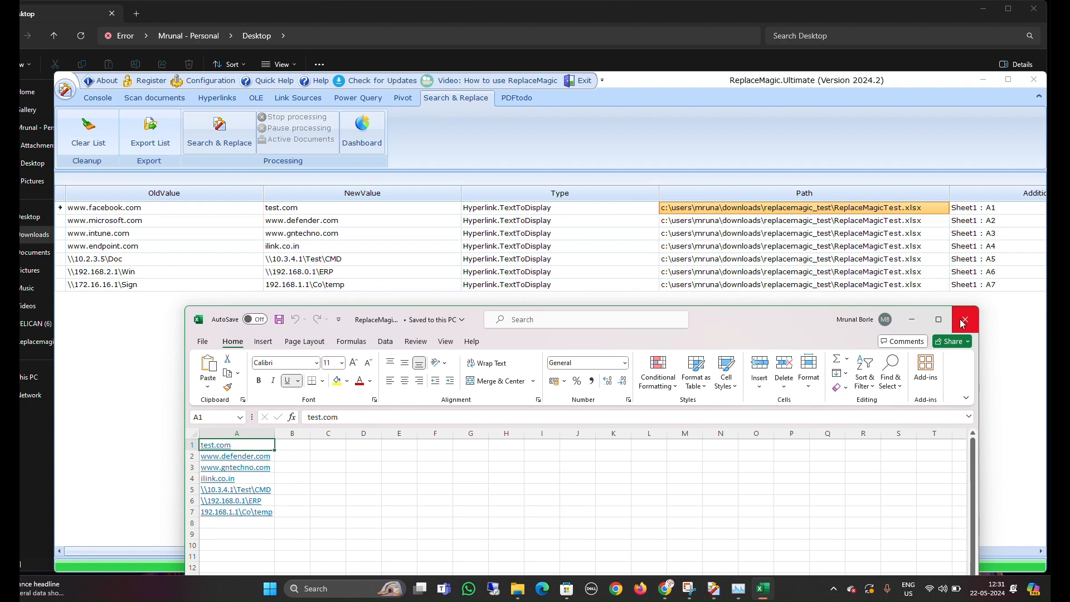
pyautogui.click(962, 322)
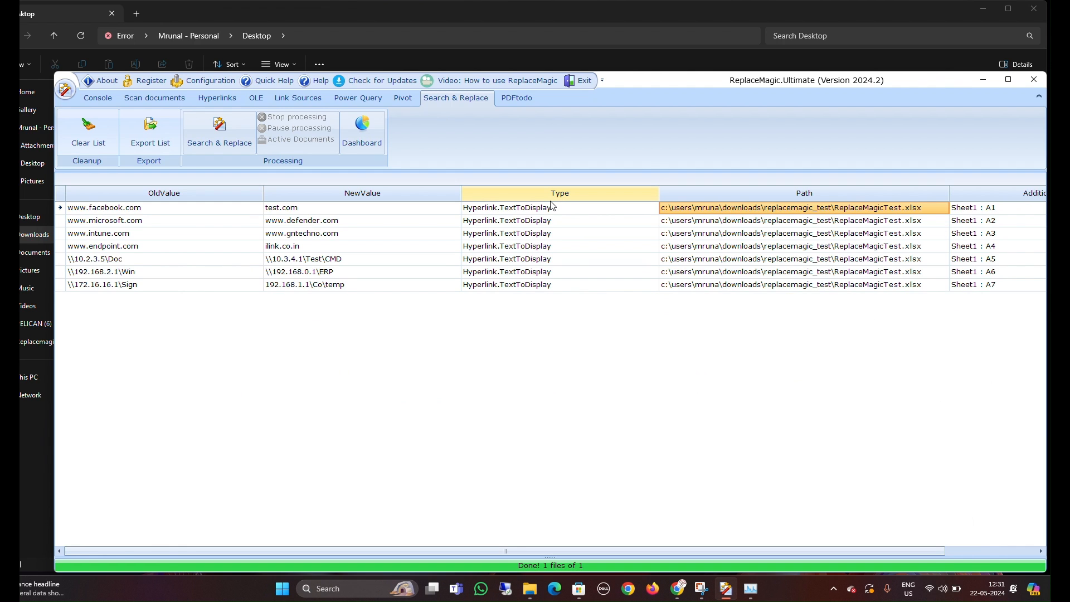